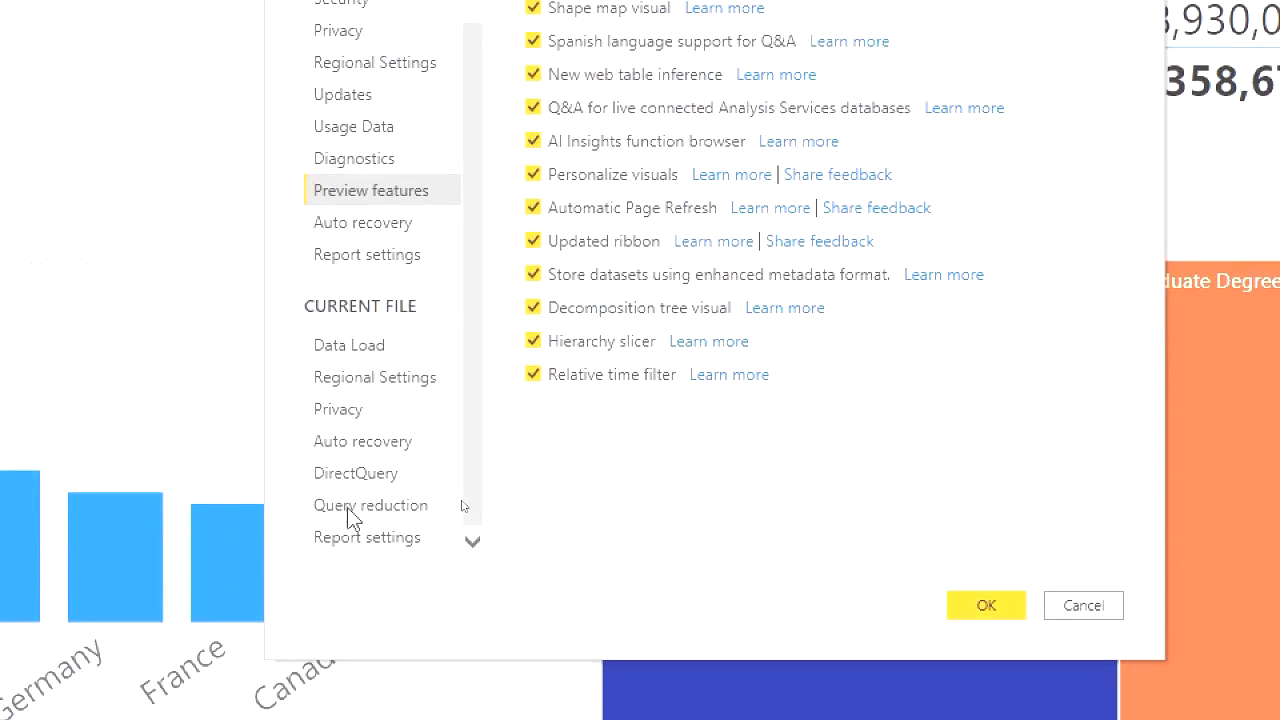
Examine the Personalize visuals option in the current file's report settings and accept the options
left_click(362, 541)
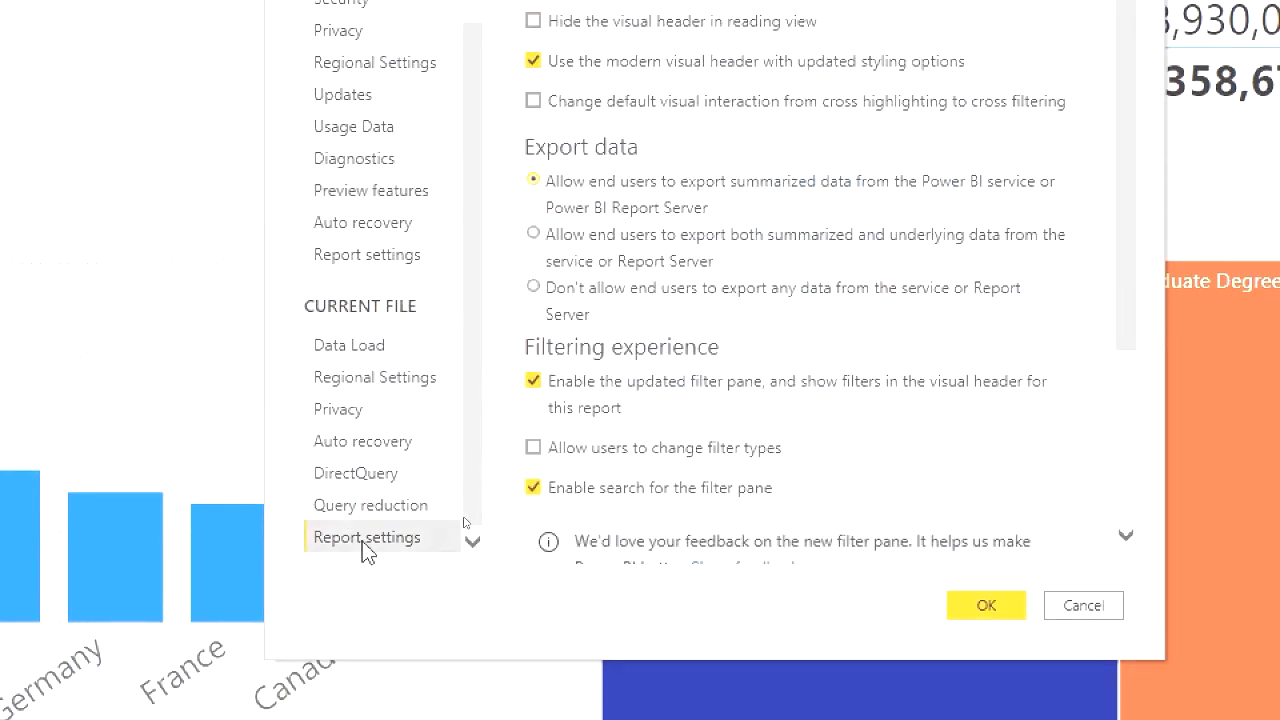
scroll(890, 310, "down", 1)
scroll(893, 341, "down", 3)
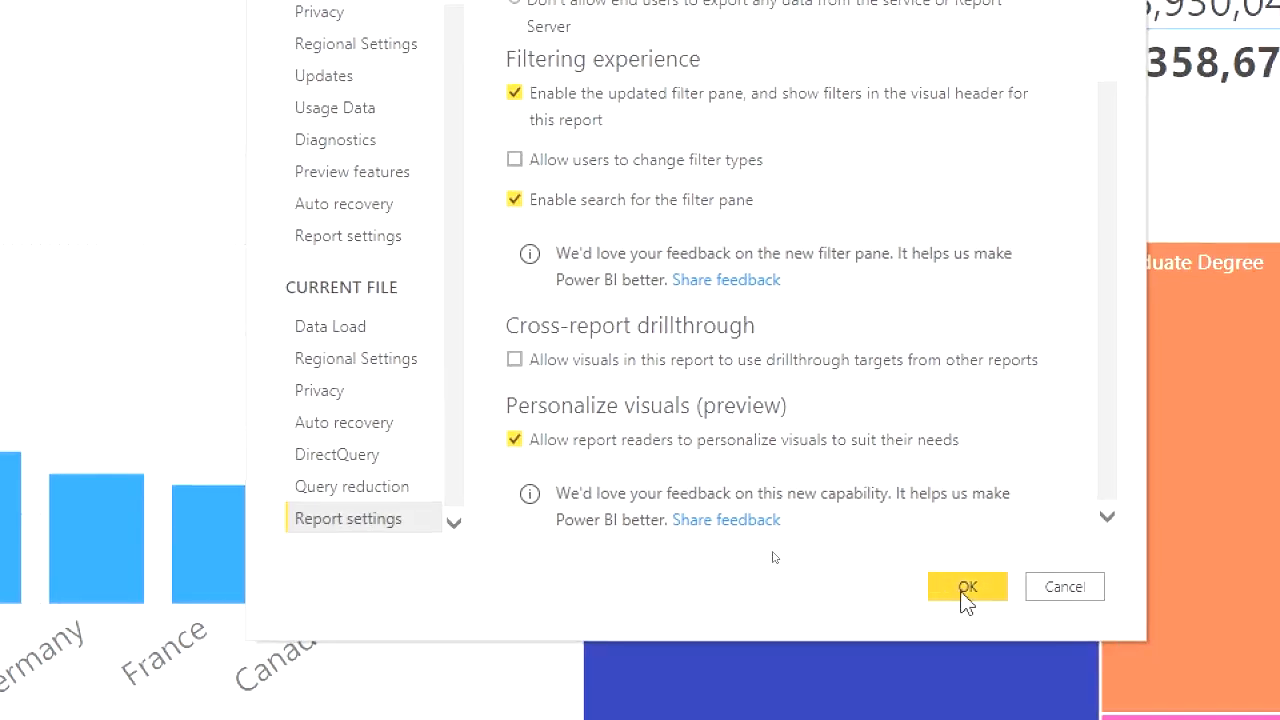
left_click(963, 598)
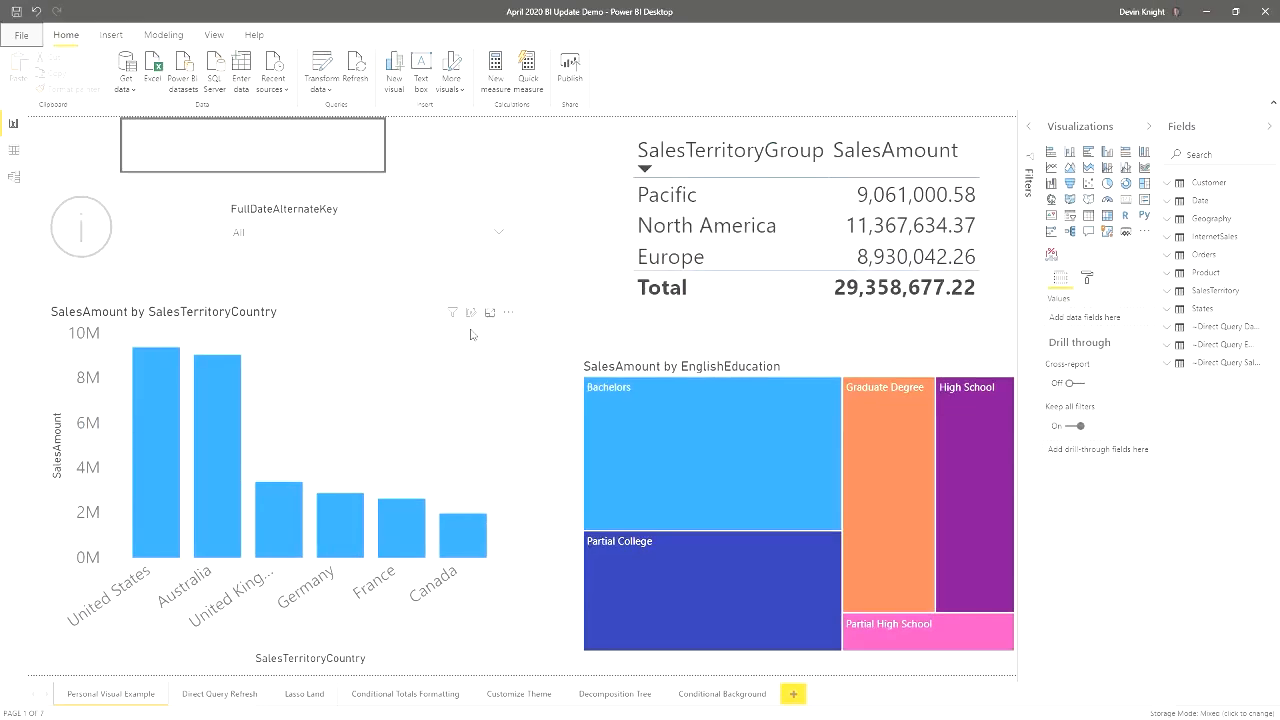
Toggle the Personalize visual option in the visual header settings of the SalesAmount by EnglishEducation treemap
left_click(824, 371)
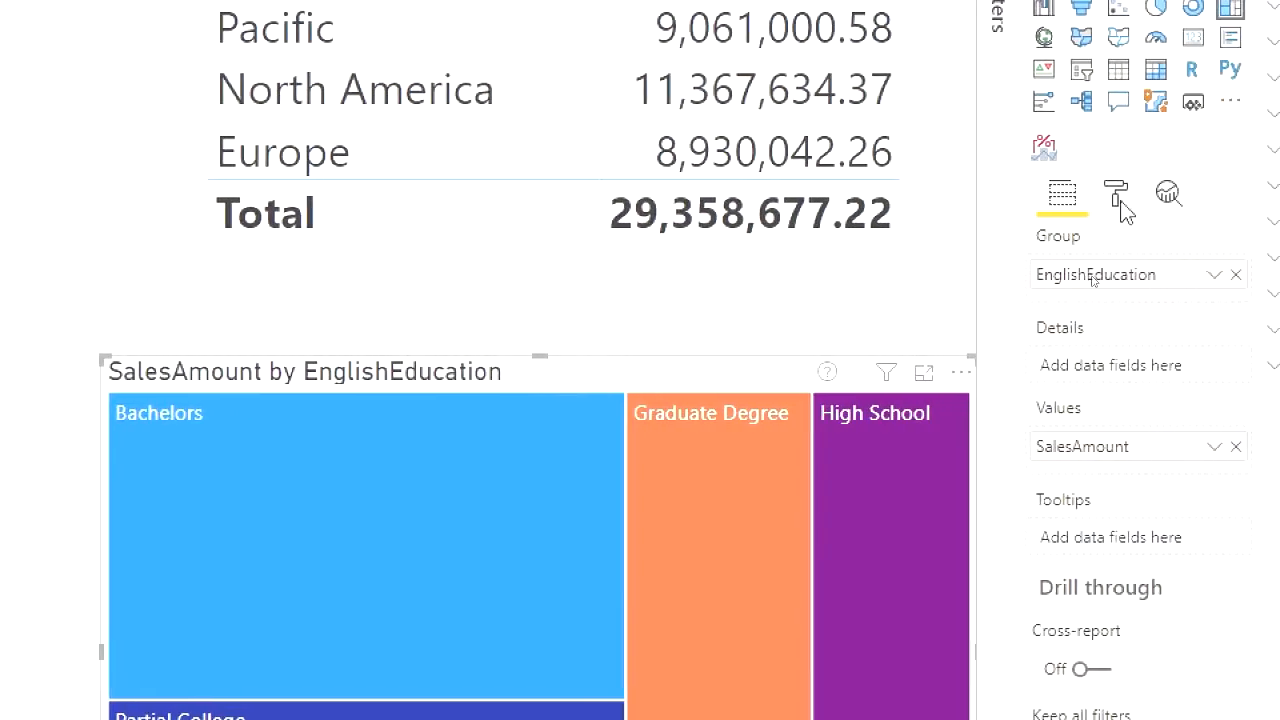
left_click(1117, 194)
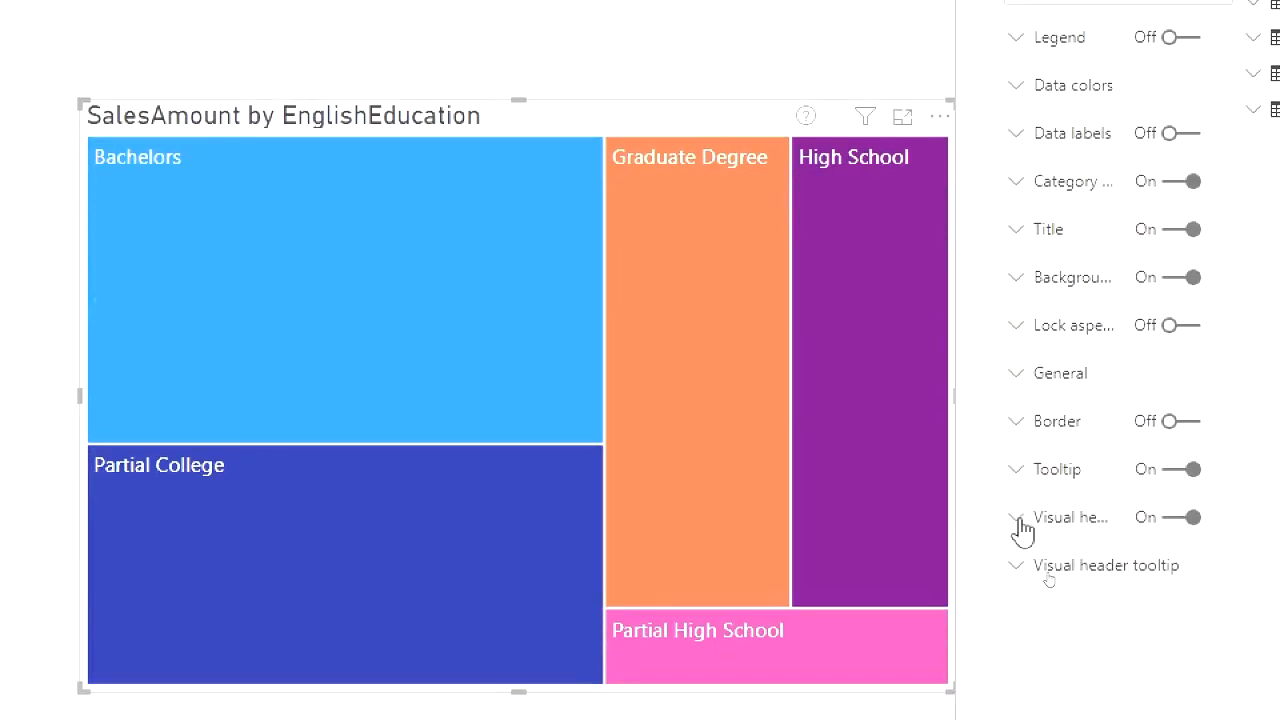
left_click(1020, 520)
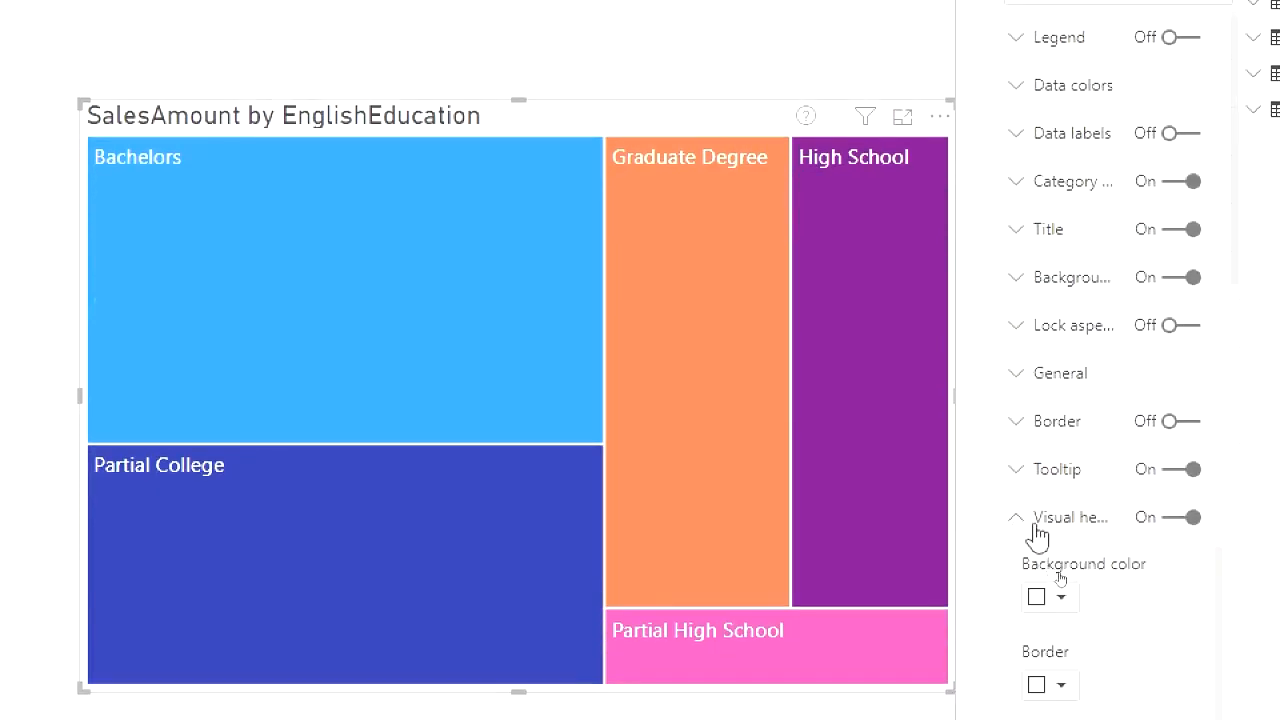
scroll(1102, 569, "down", 4)
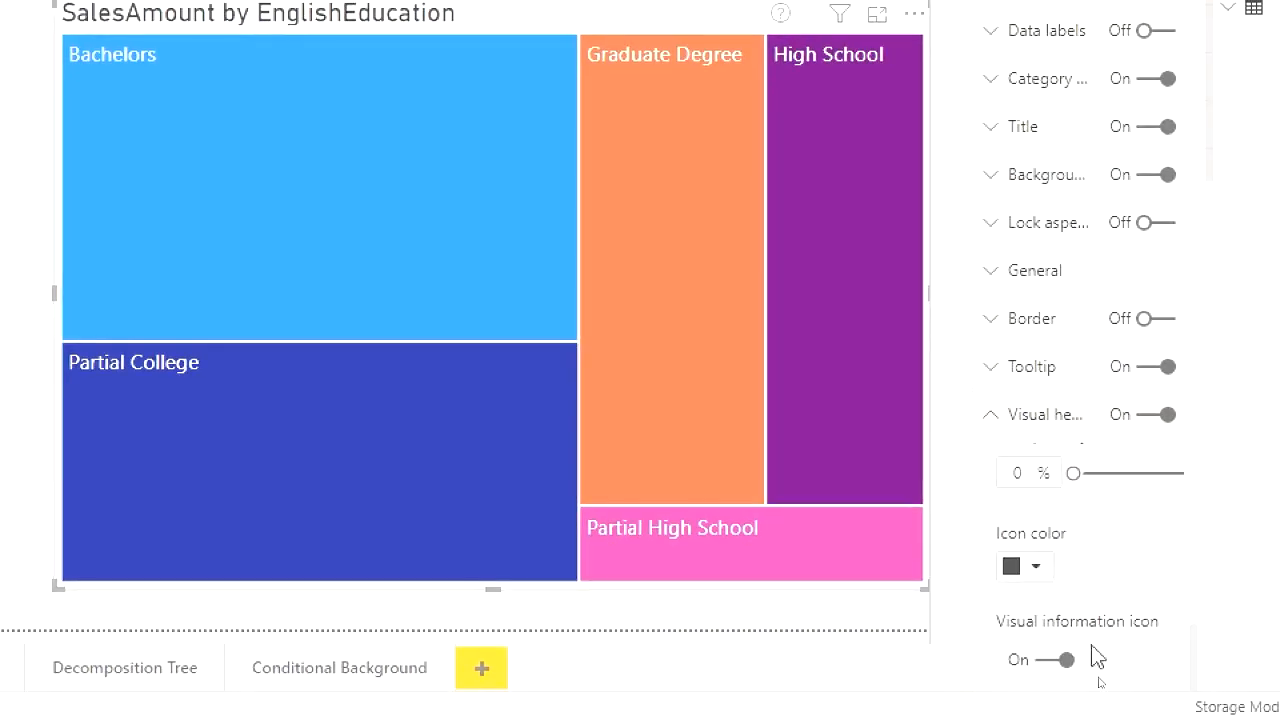
scroll(1095, 600, "down", 6)
scroll(1080, 540, "down", 8)
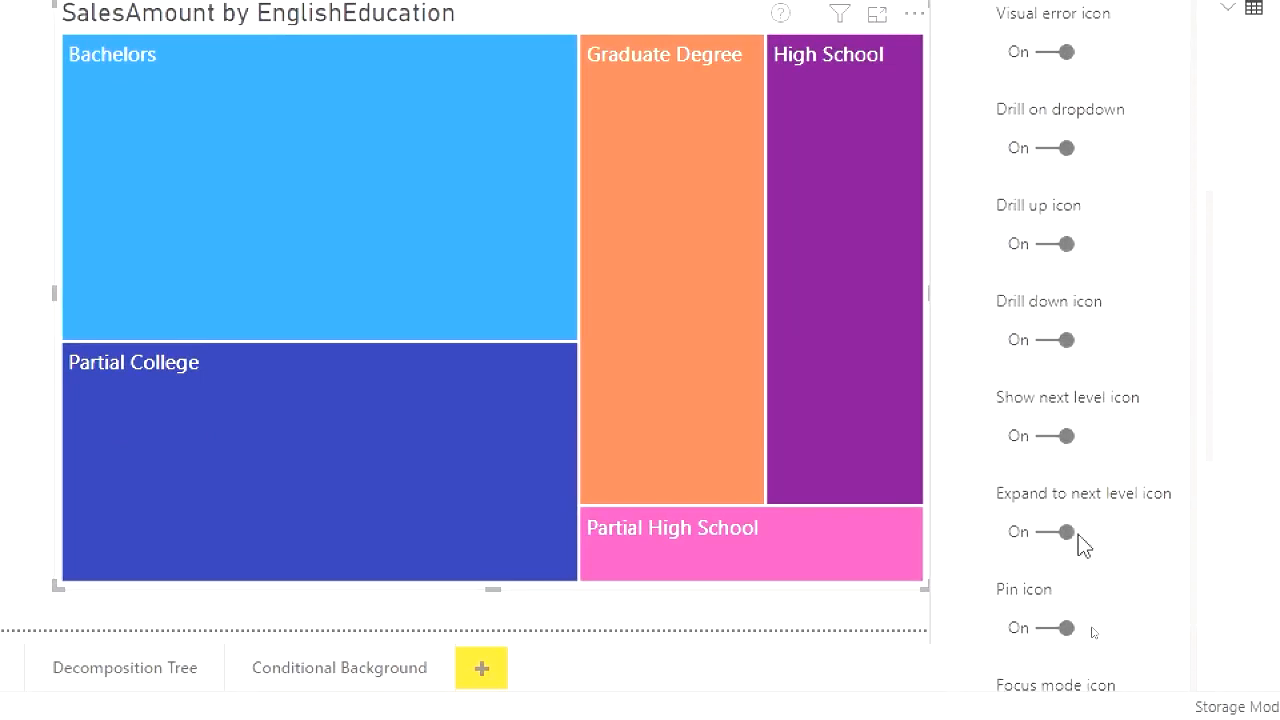
scroll(1080, 540, "down", 1)
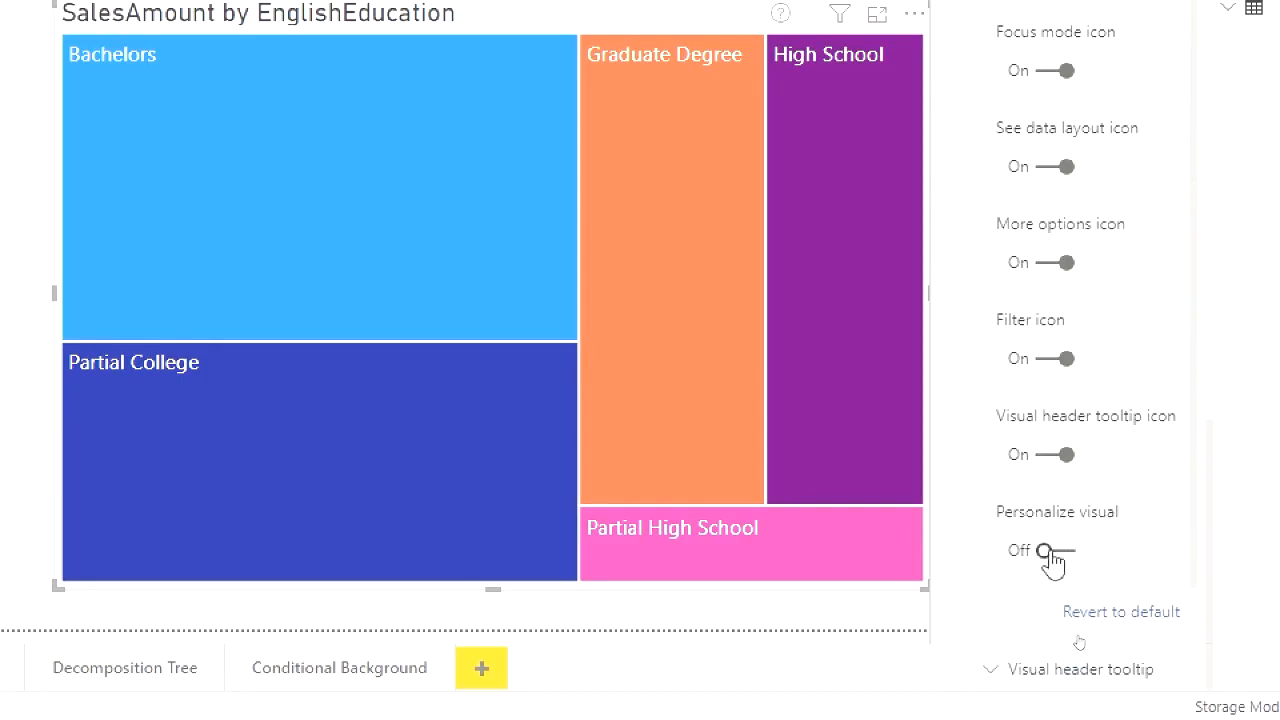
left_click(1046, 553)
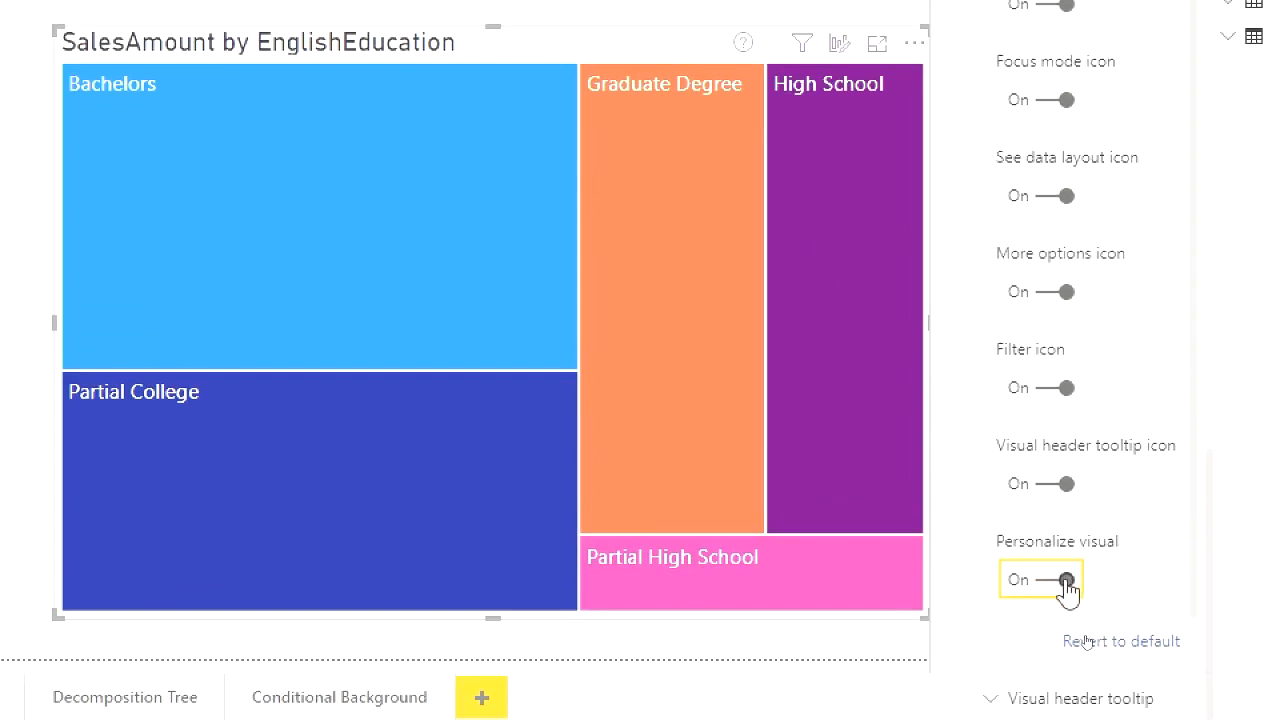
left_click(1067, 582)
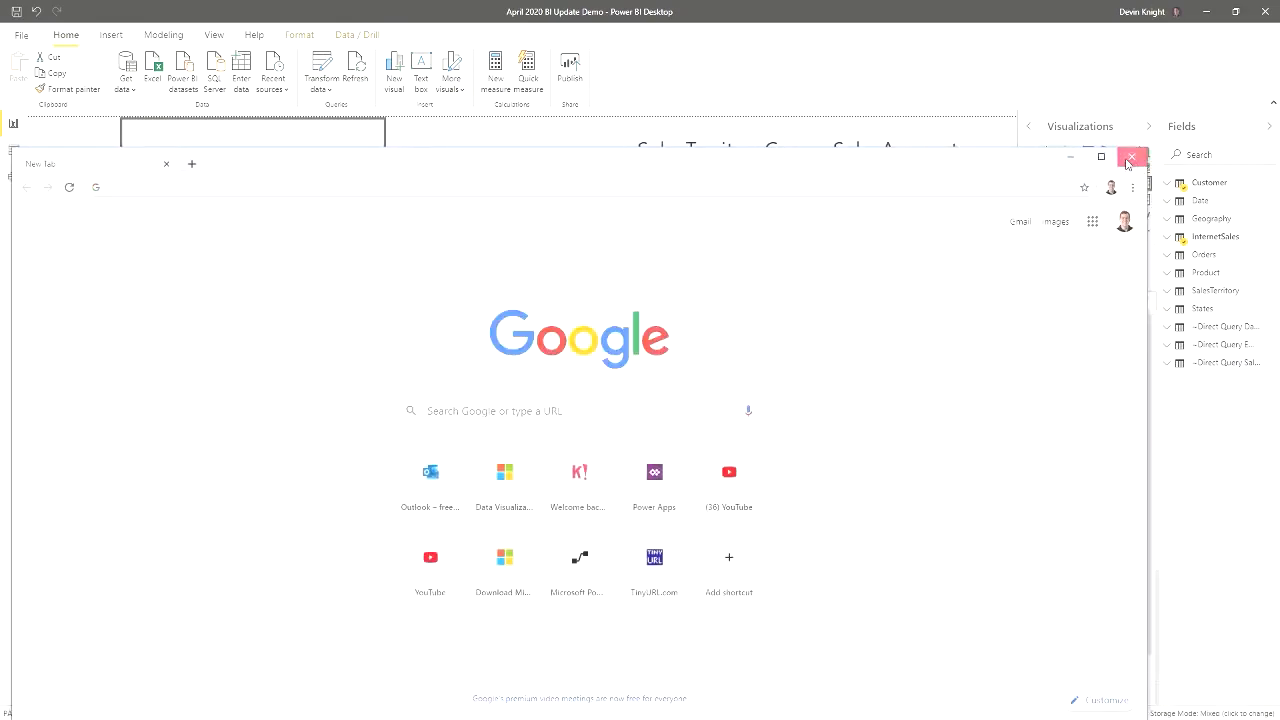
In the Power BI service report, personalize the SalesAmount by SalesTerritoryCountry column chart by changing its visualization type to Map
left_click(1132, 157)
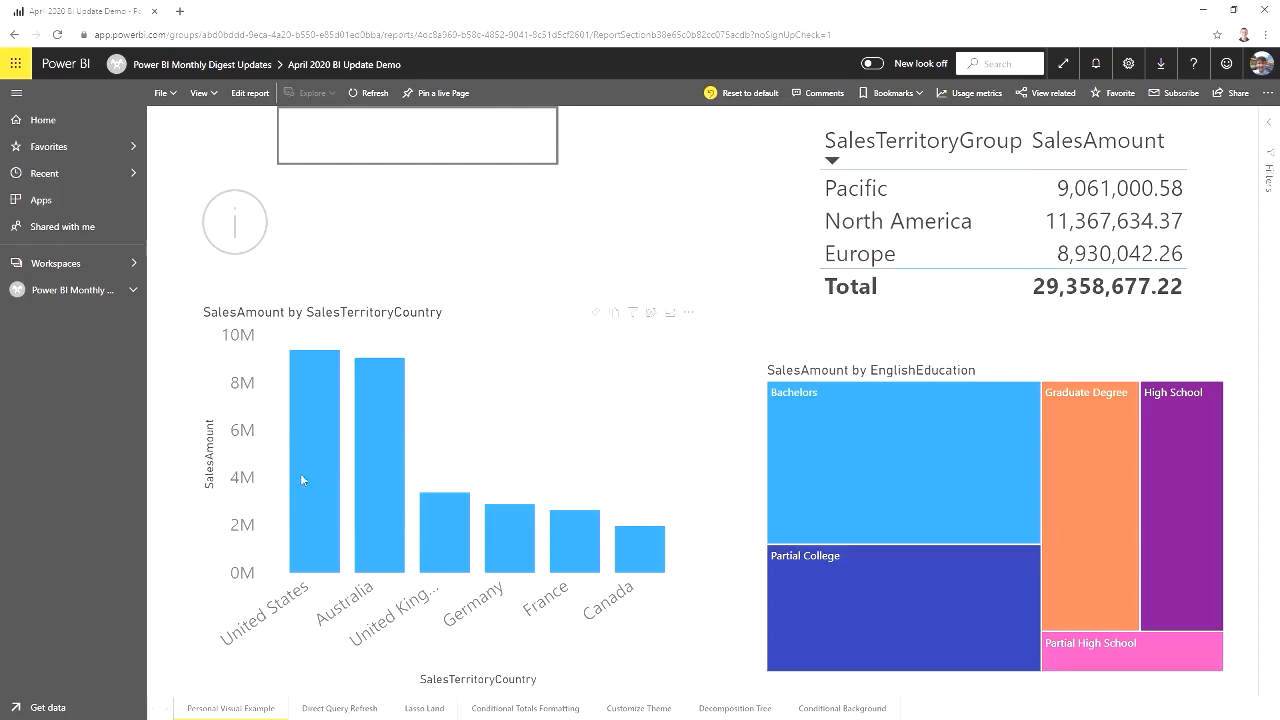
mouse_move(359, 473)
left_click(651, 313)
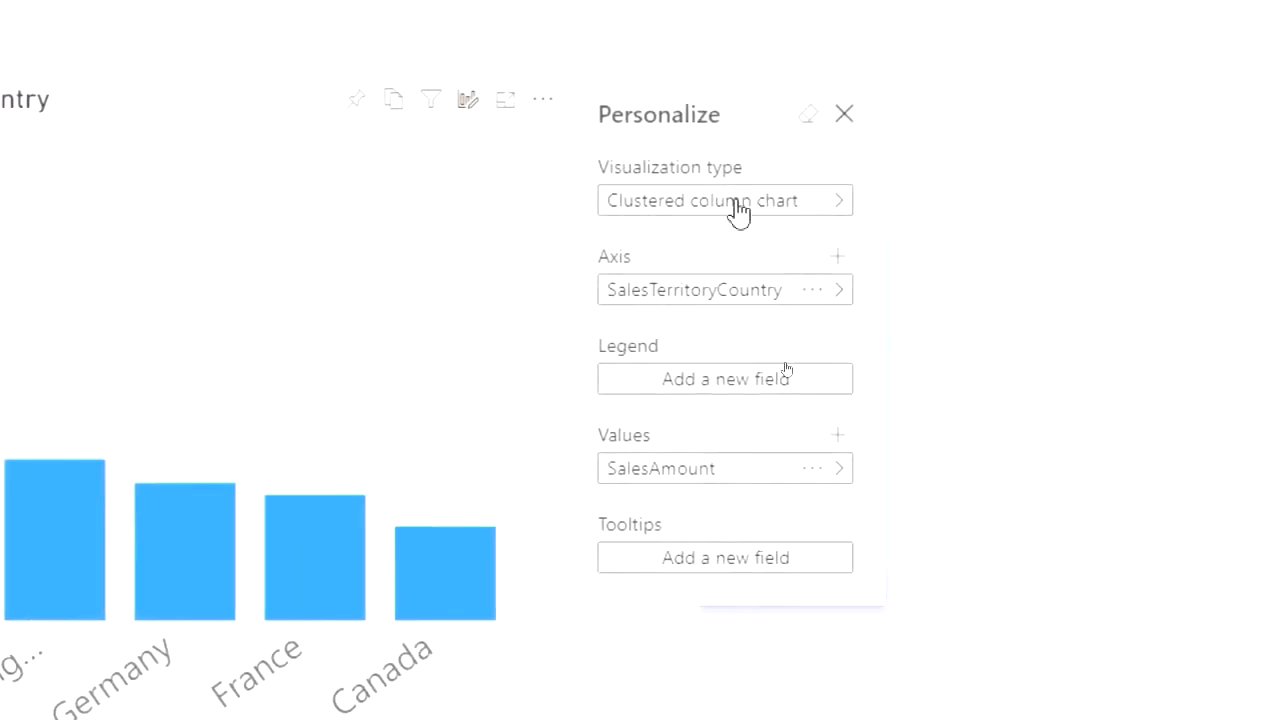
left_click(789, 211)
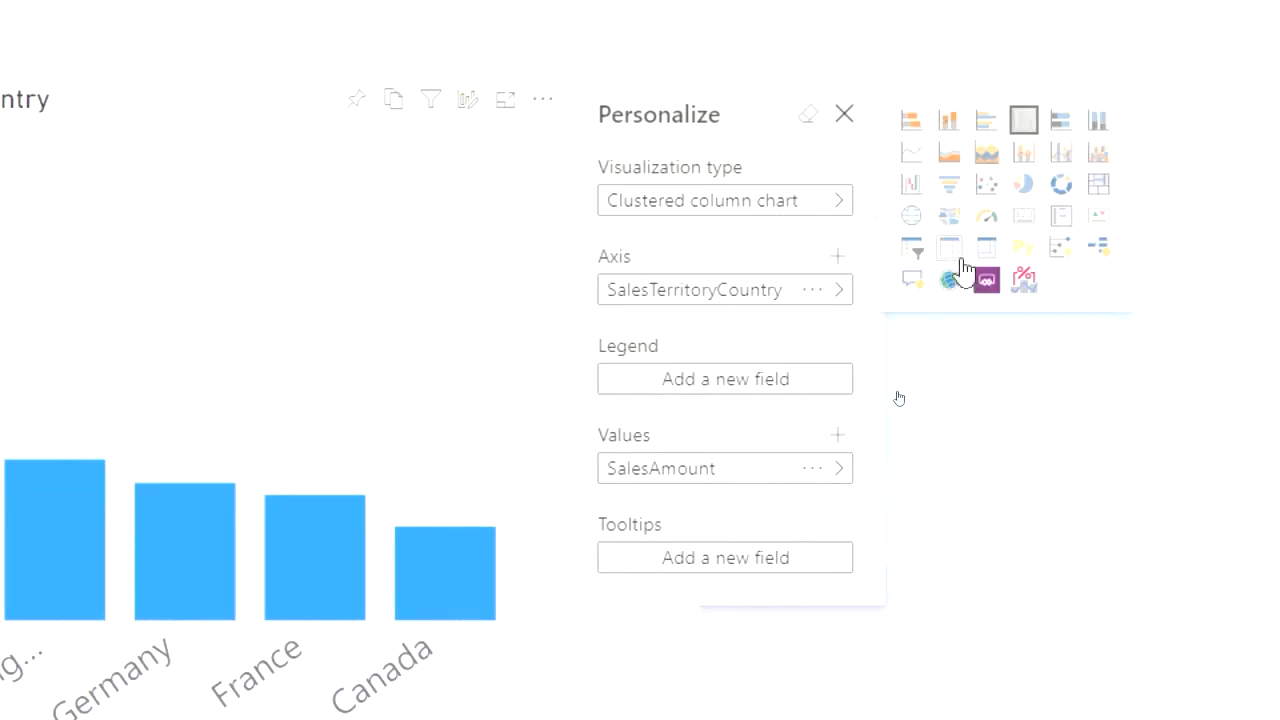
left_click(911, 226)
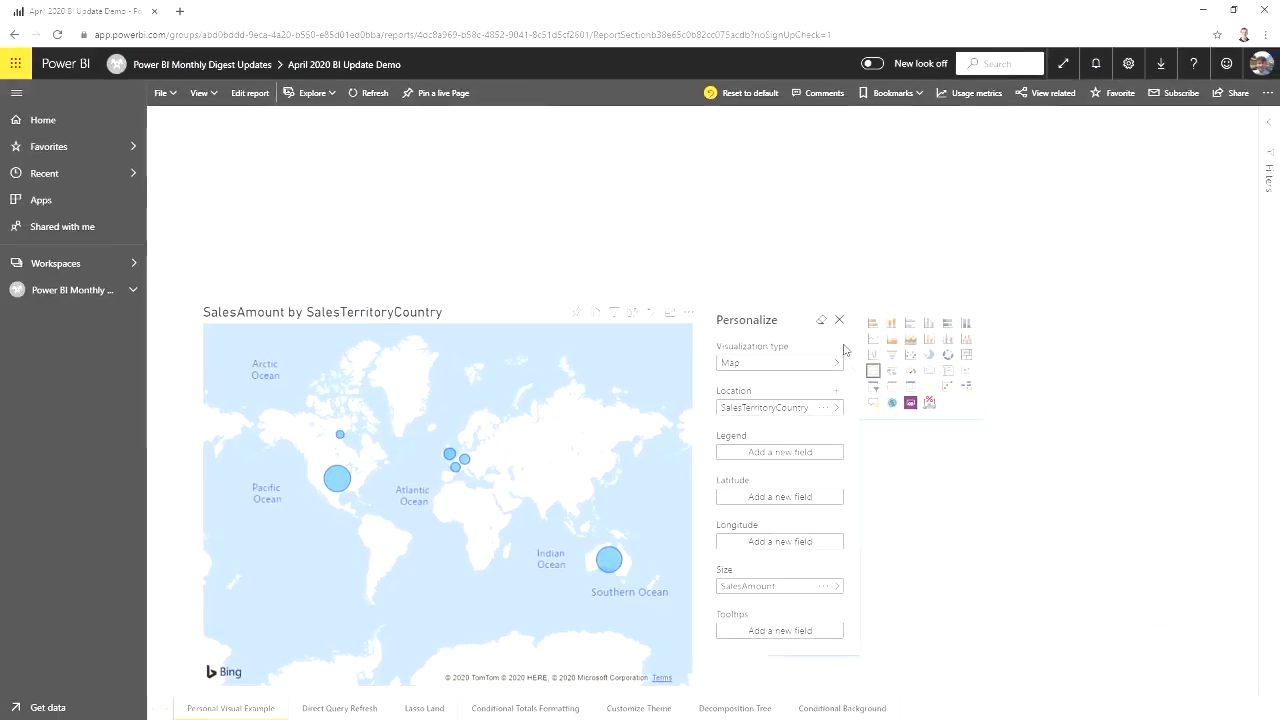
left_click(841, 320)
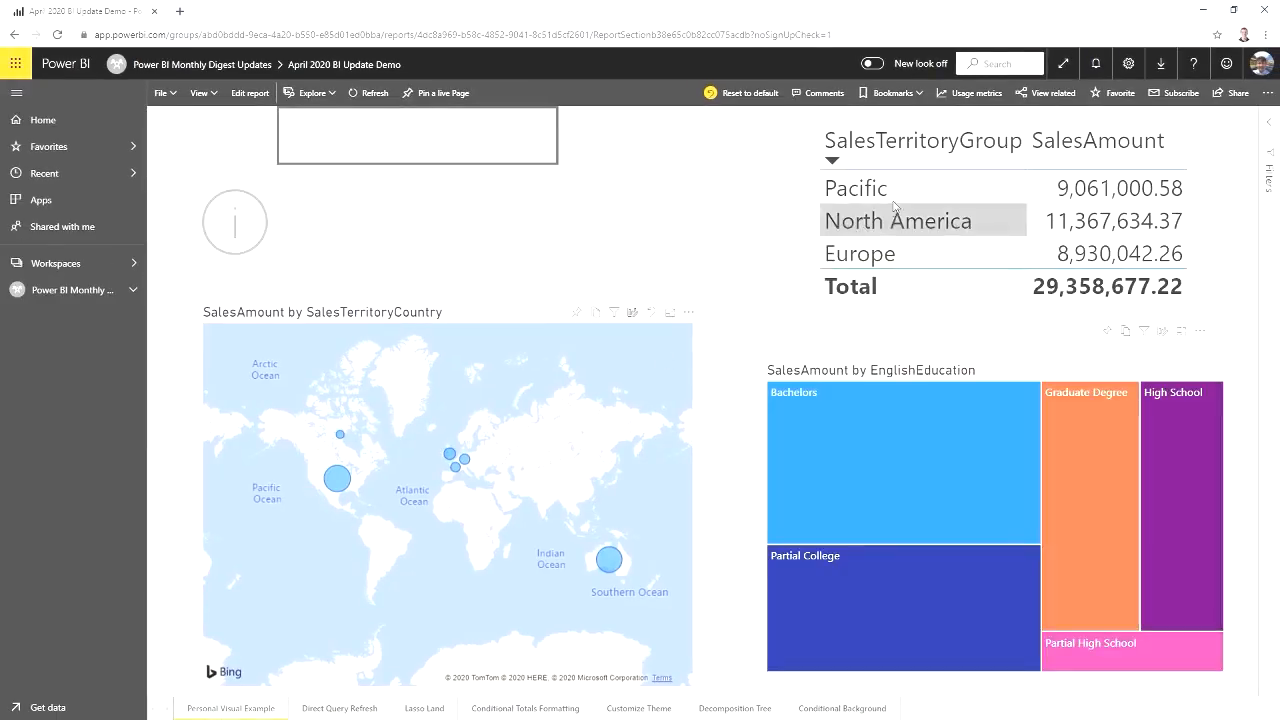
Save the report's current state as a personal bookmark named Map View
left_click(893, 96)
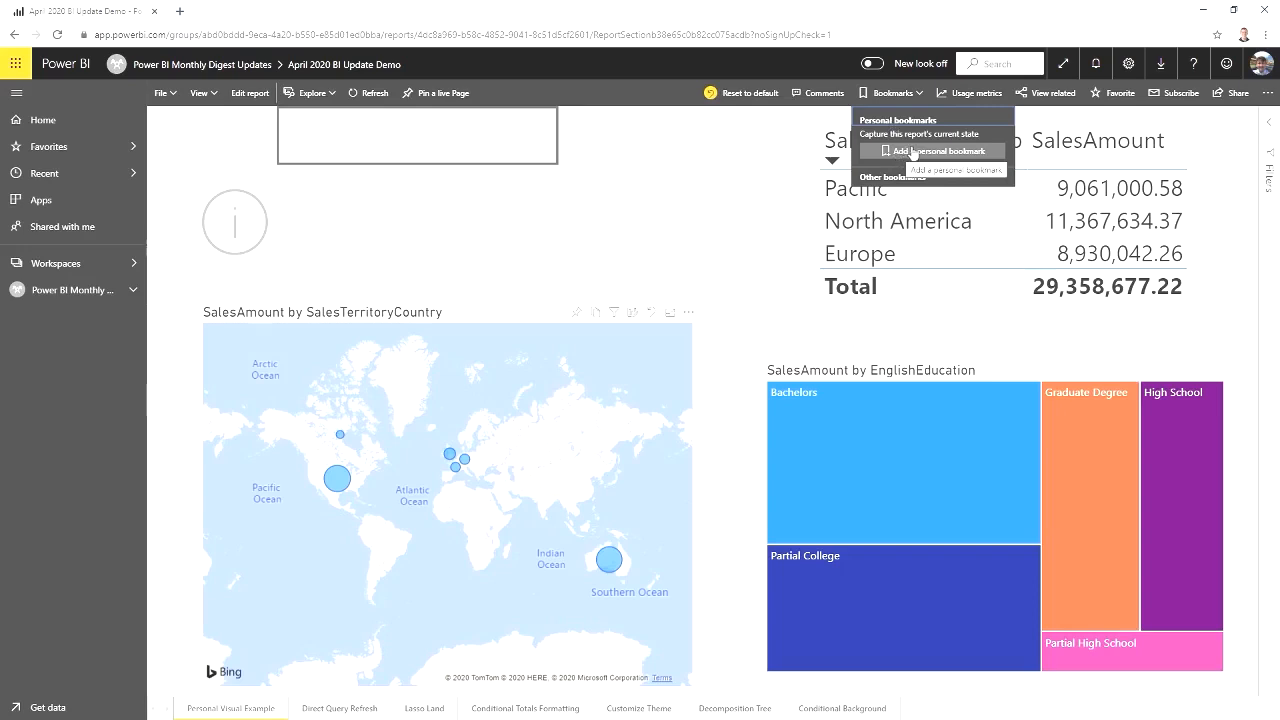
left_click(886, 164)
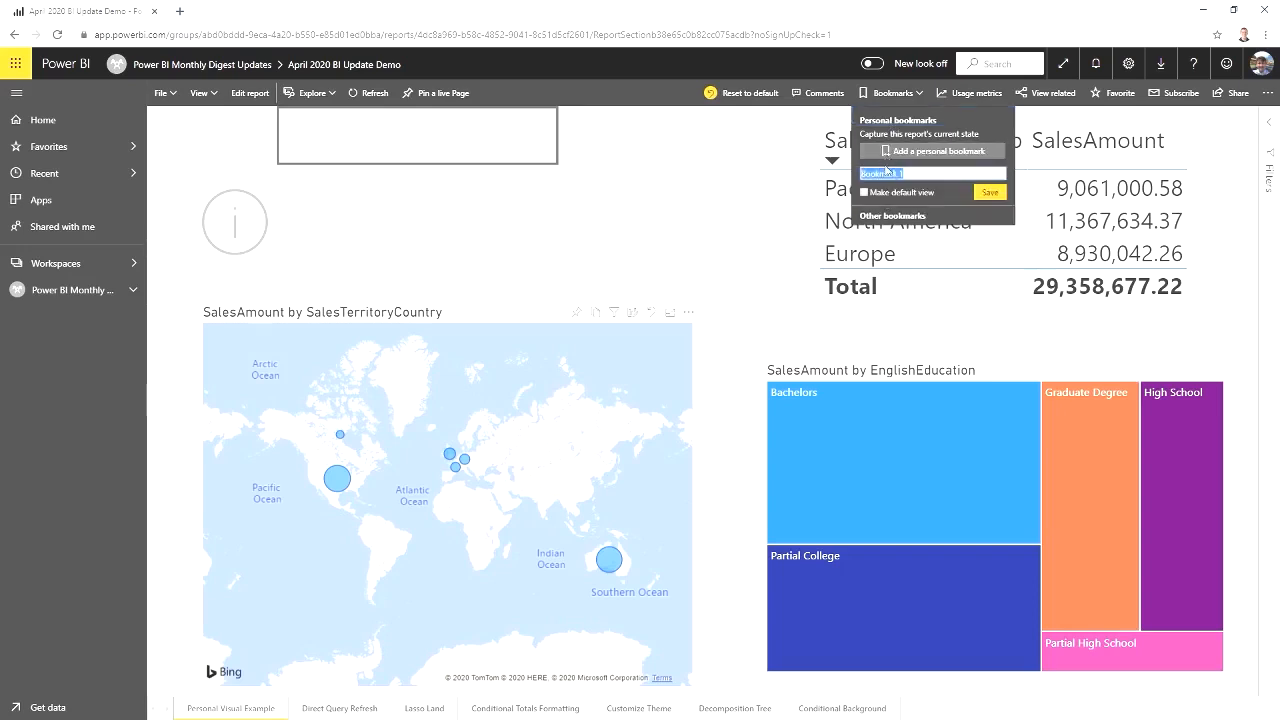
type("Map View")
left_click(989, 192)
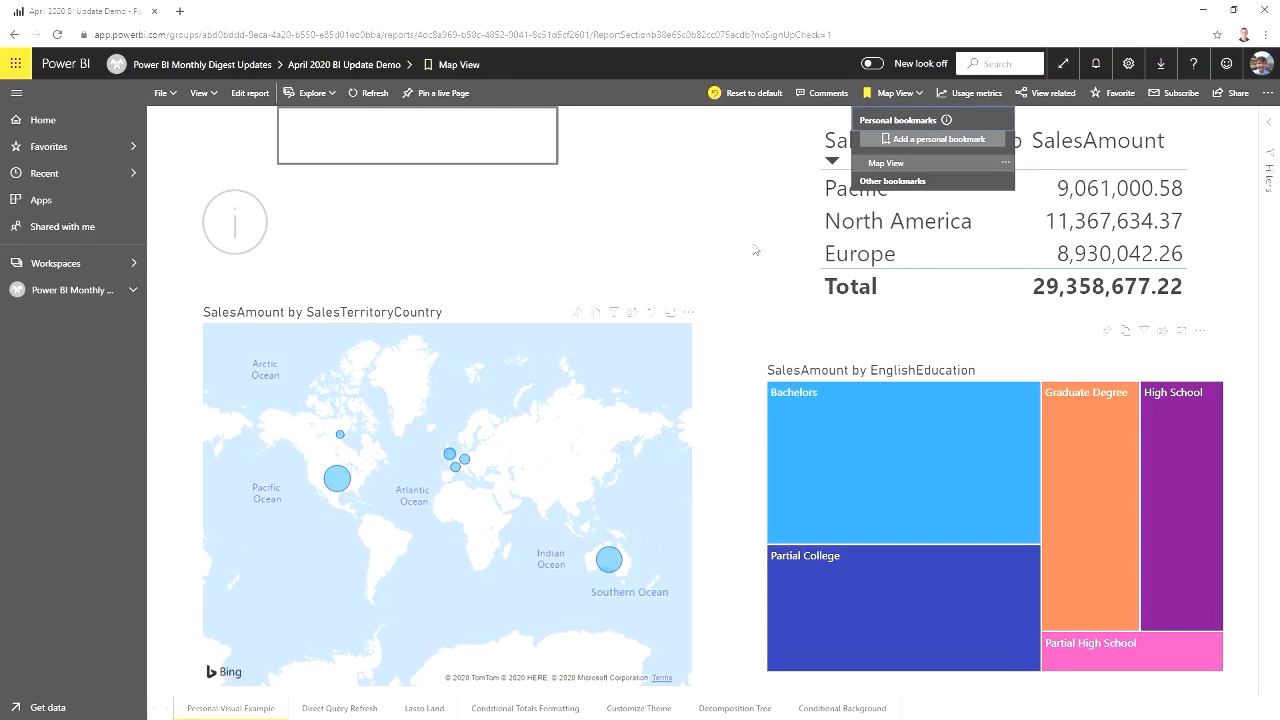
Reopen the April 2020 BI Update Demo report from the Power BI Monthly Digest Updates workspace and apply the Map View bookmark
left_click(70, 207)
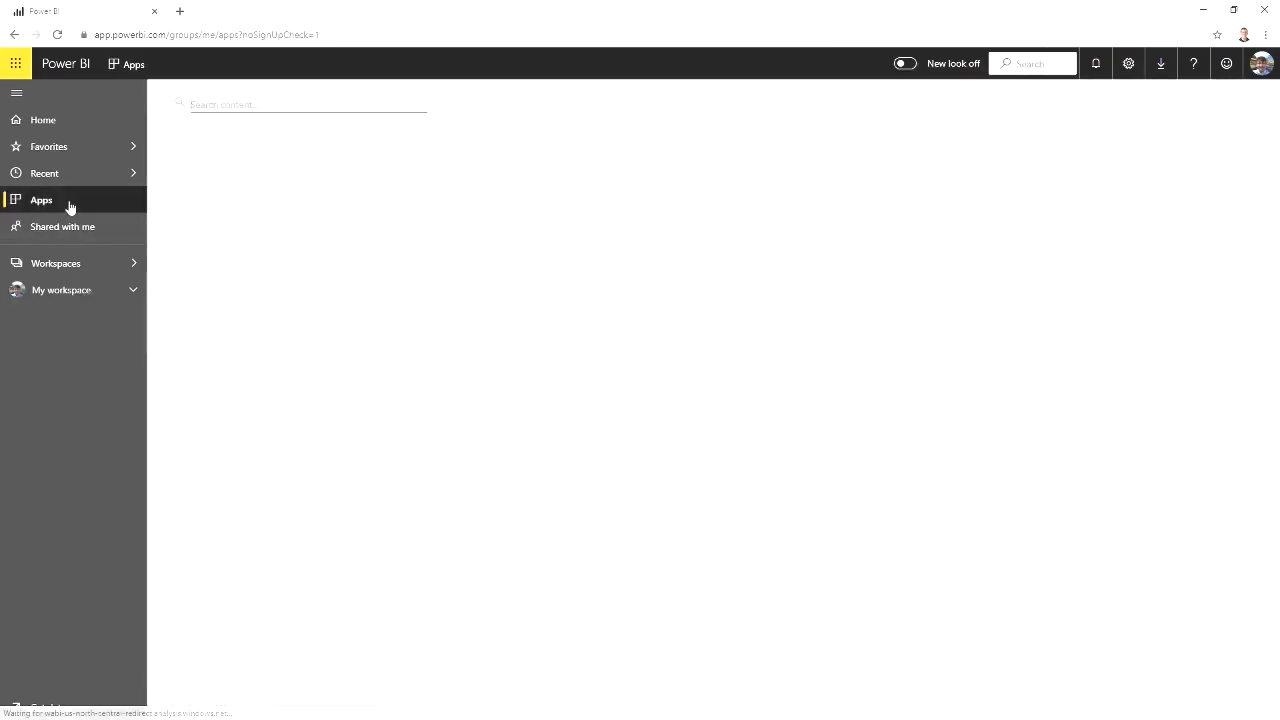
left_click(133, 268)
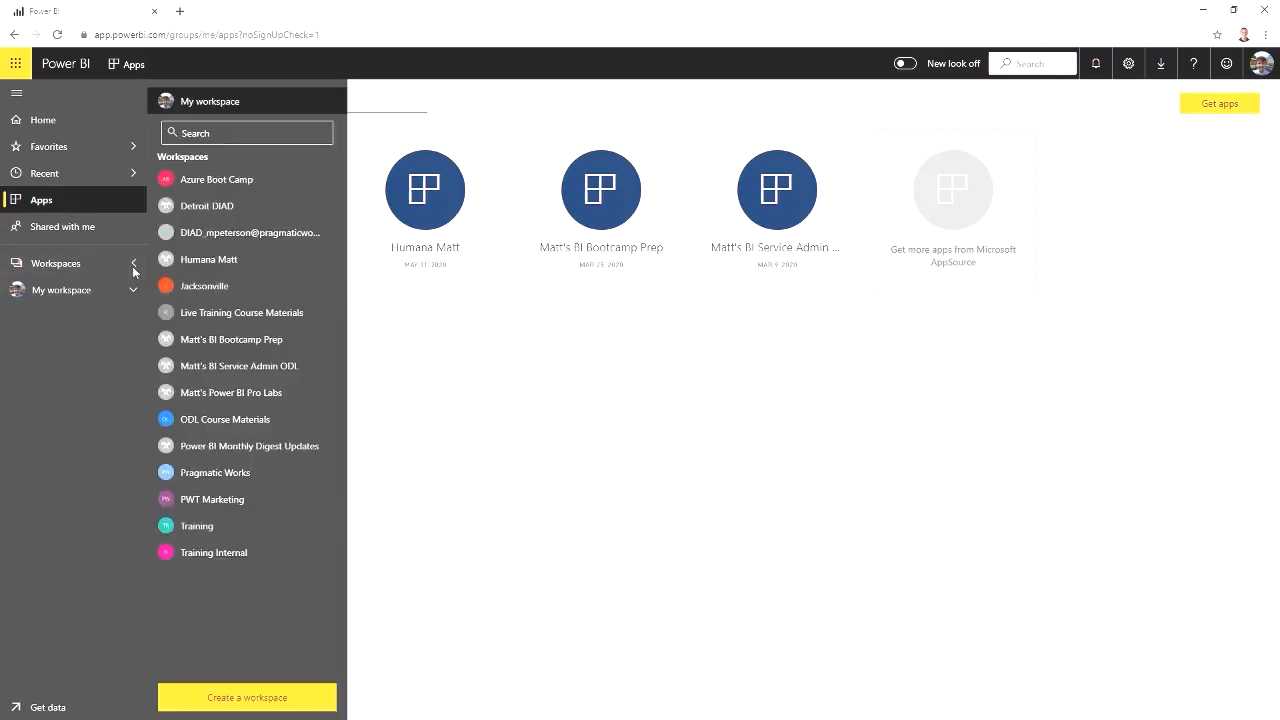
left_click(252, 446)
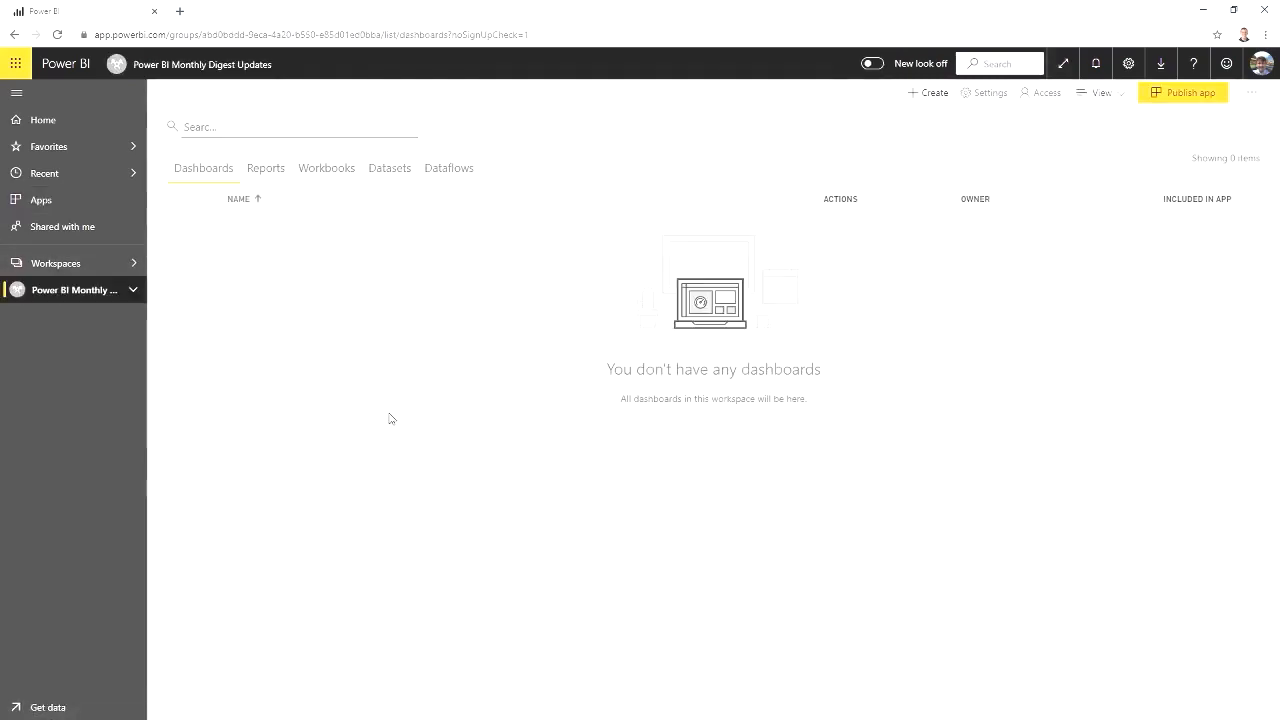
left_click(264, 170)
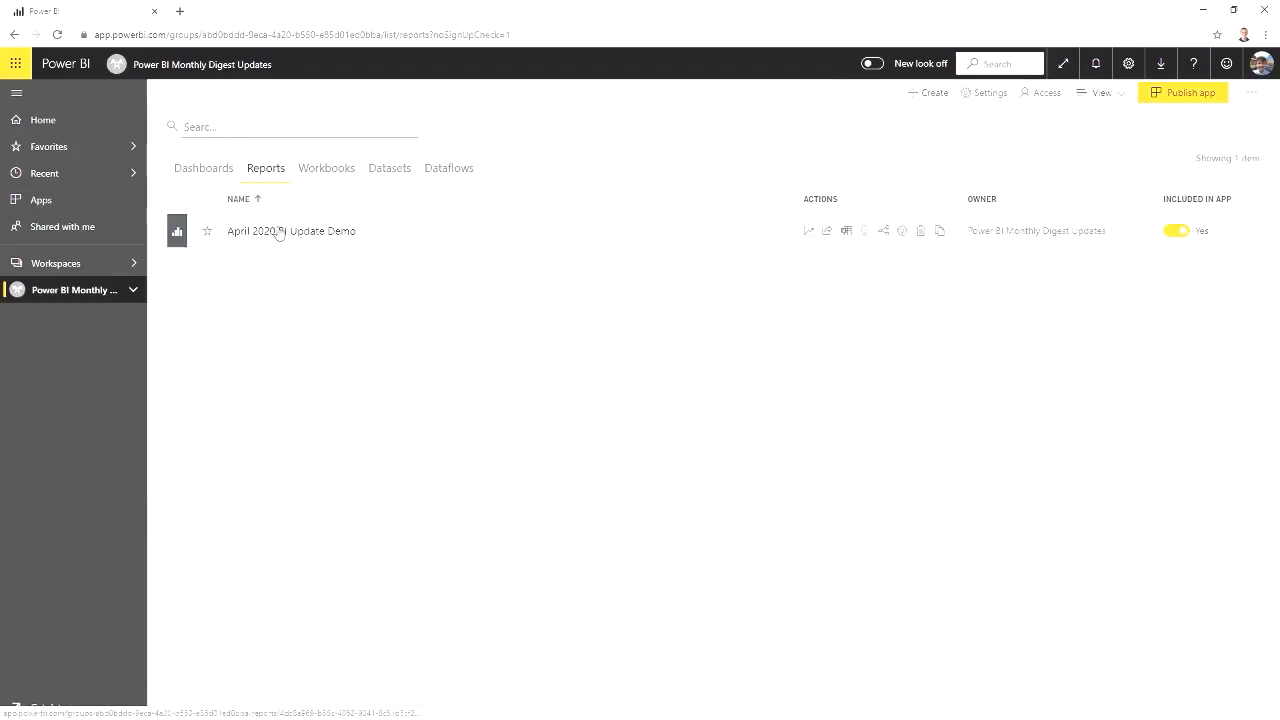
left_click(281, 233)
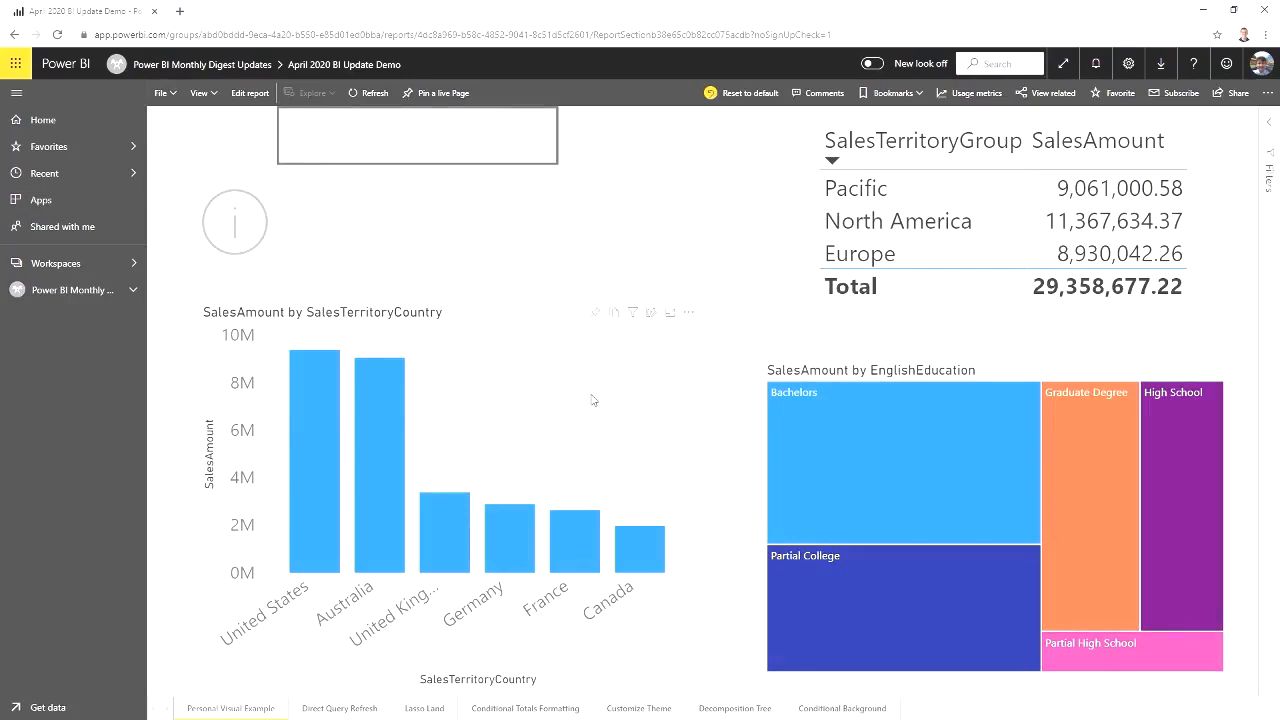
left_click(921, 98)
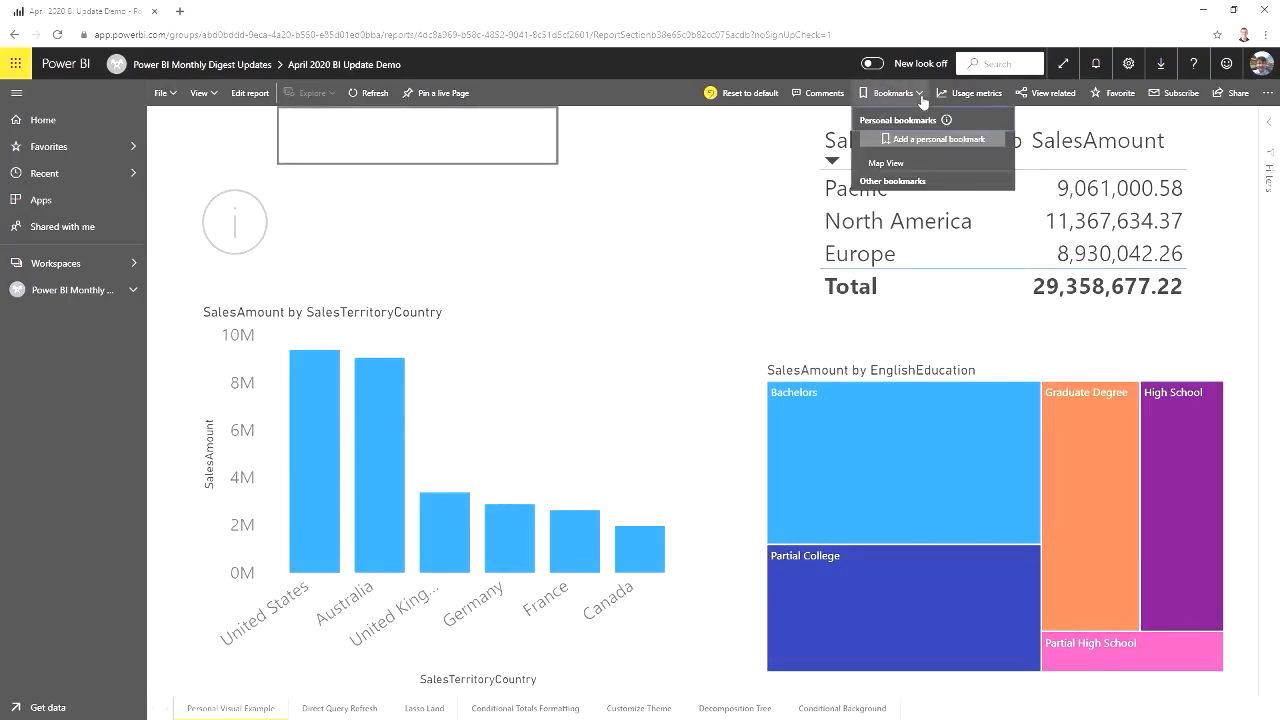
left_click(886, 163)
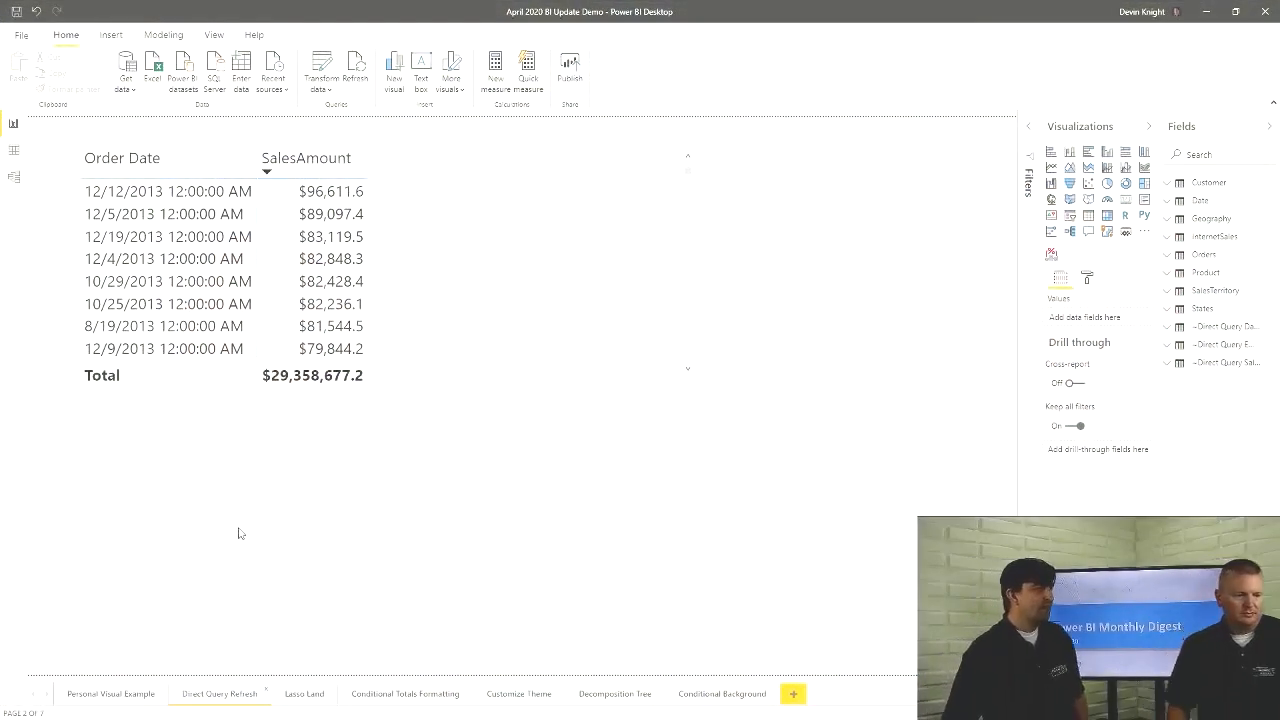
In Power BI Desktop, open Change detection for the Direct Query Refresh page and collapse the tables from InternetSales through Orders in its field list
left_click(164, 35)
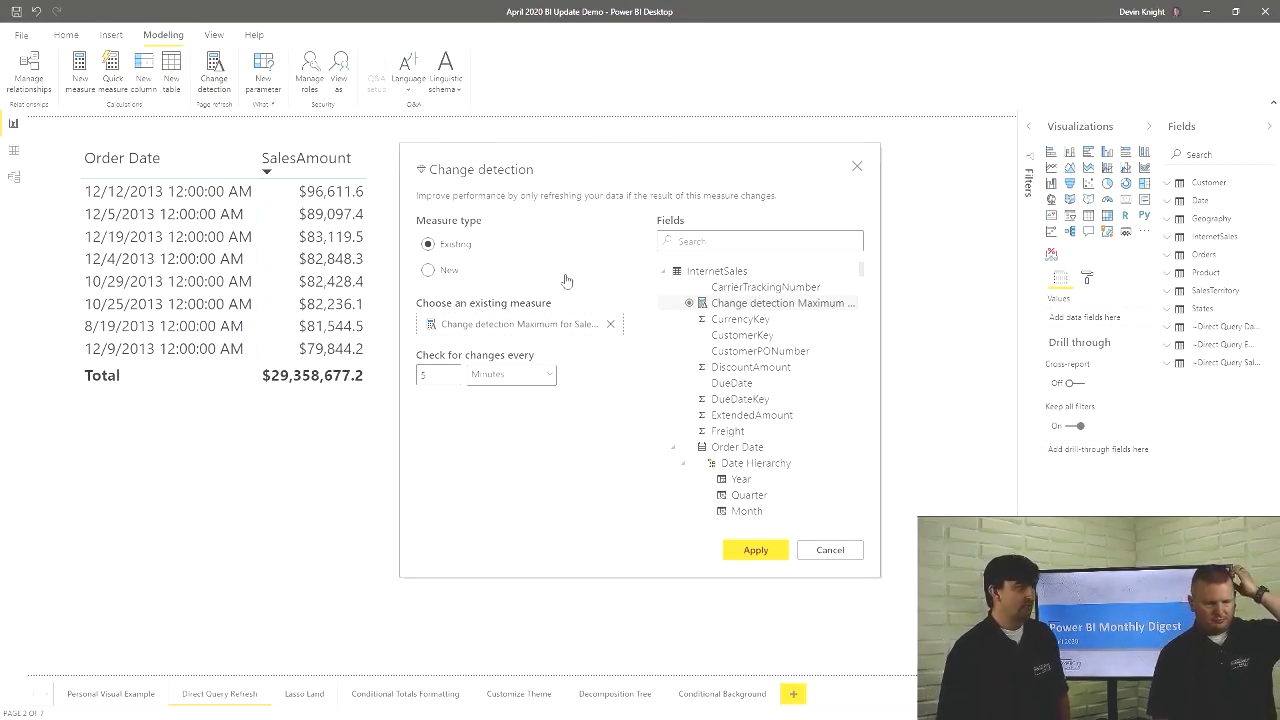
left_click(665, 273)
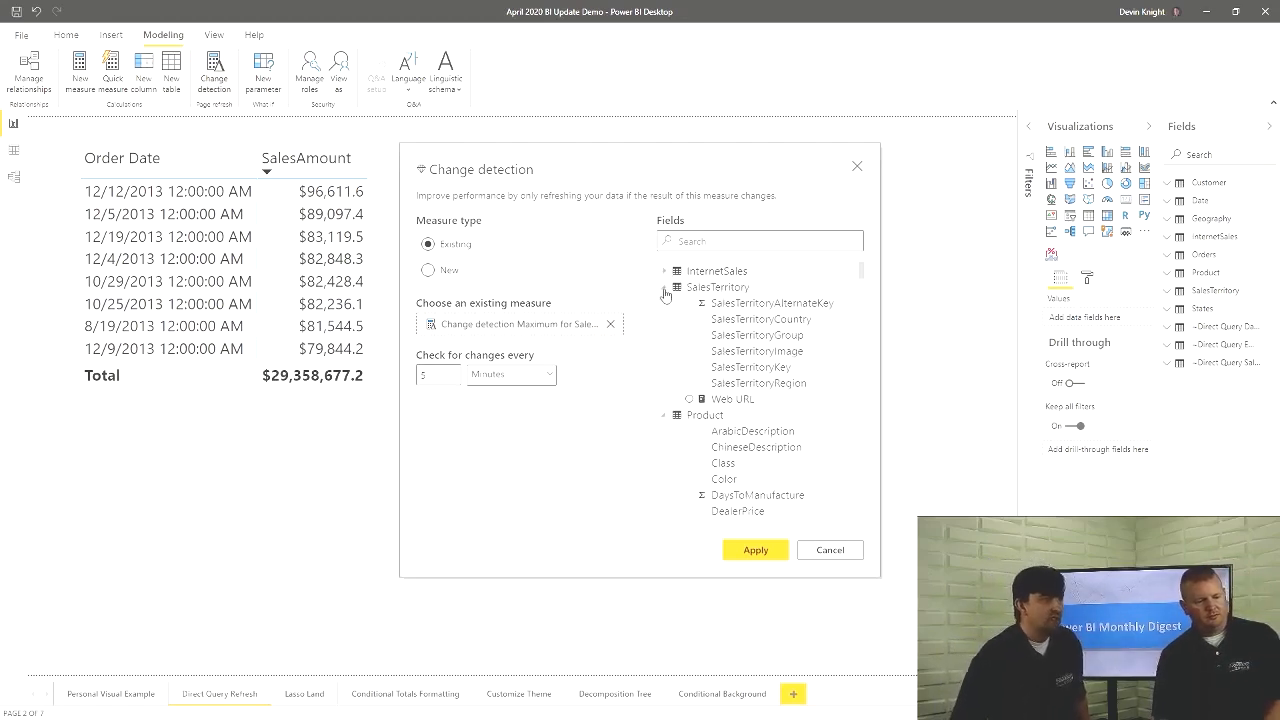
left_click(665, 288)
left_click(665, 304)
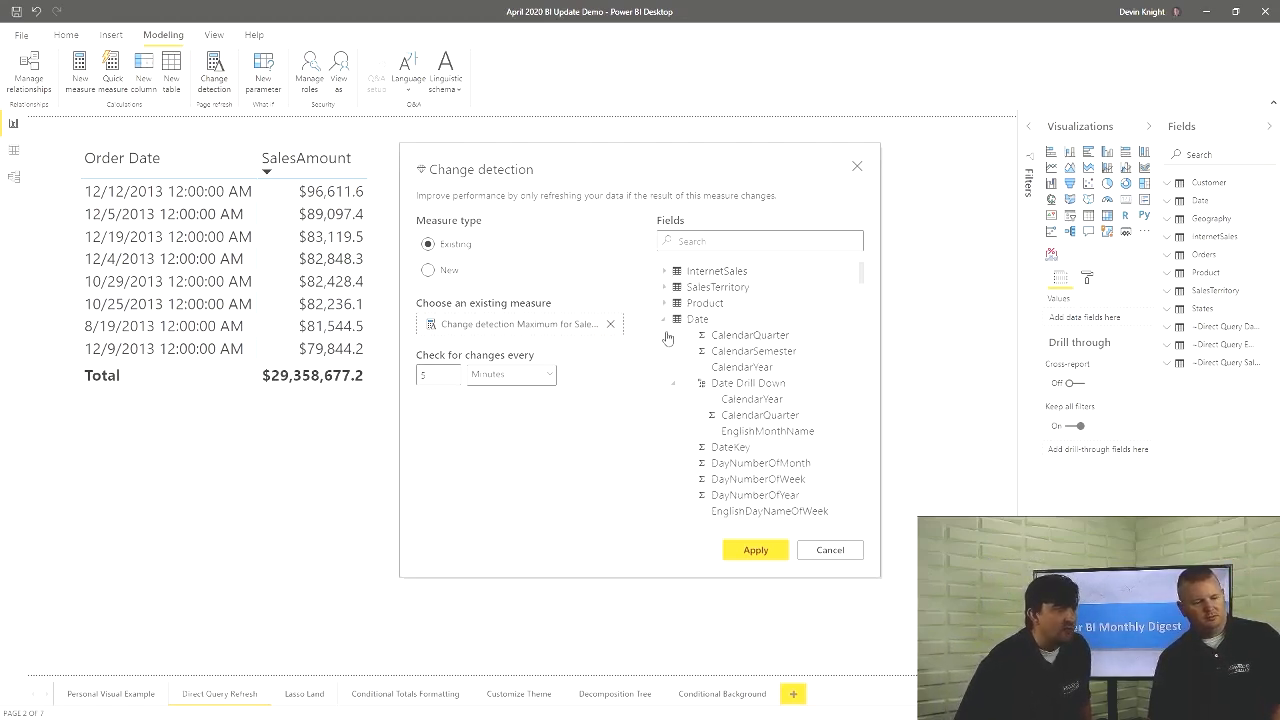
left_click(665, 319)
left_click(665, 335)
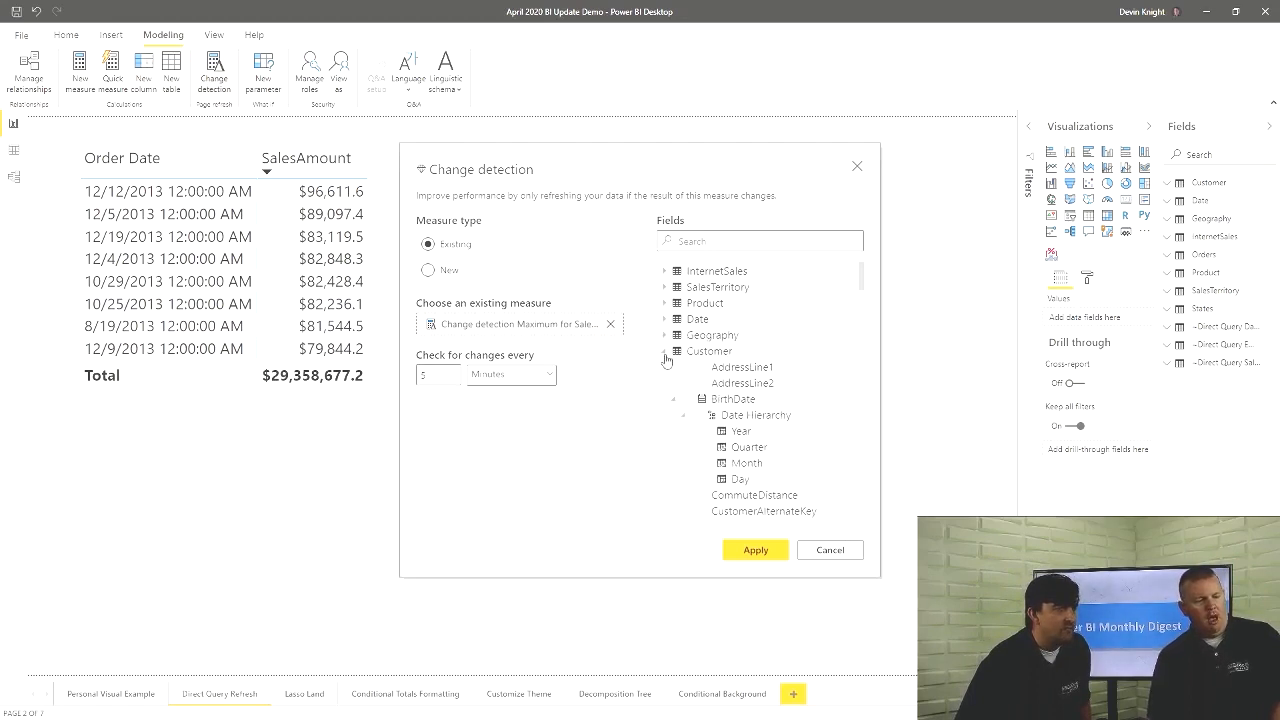
left_click(665, 351)
left_click(665, 367)
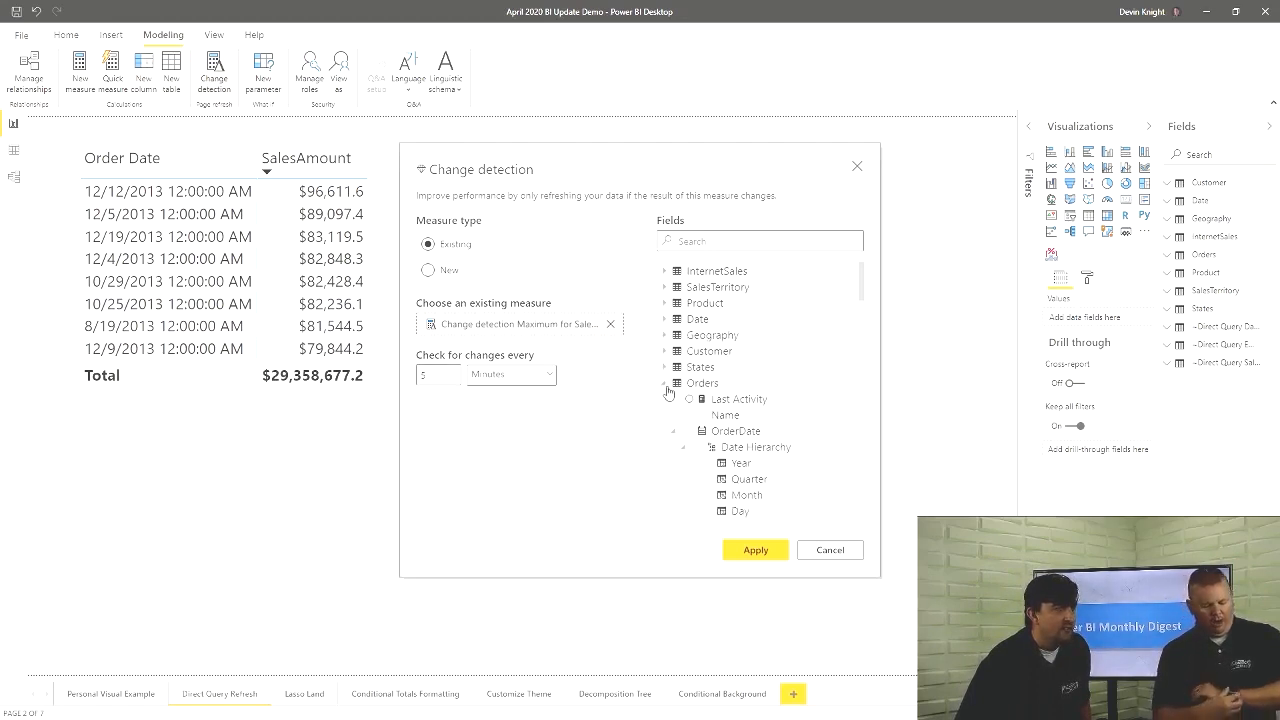
left_click(666, 384)
Collapse the ~Direct Query Employee table in the Change detection field list and examine the fields of ~Direct Query Sales
scroll(668, 375, "down", 3)
scroll(664, 291, "up", 2)
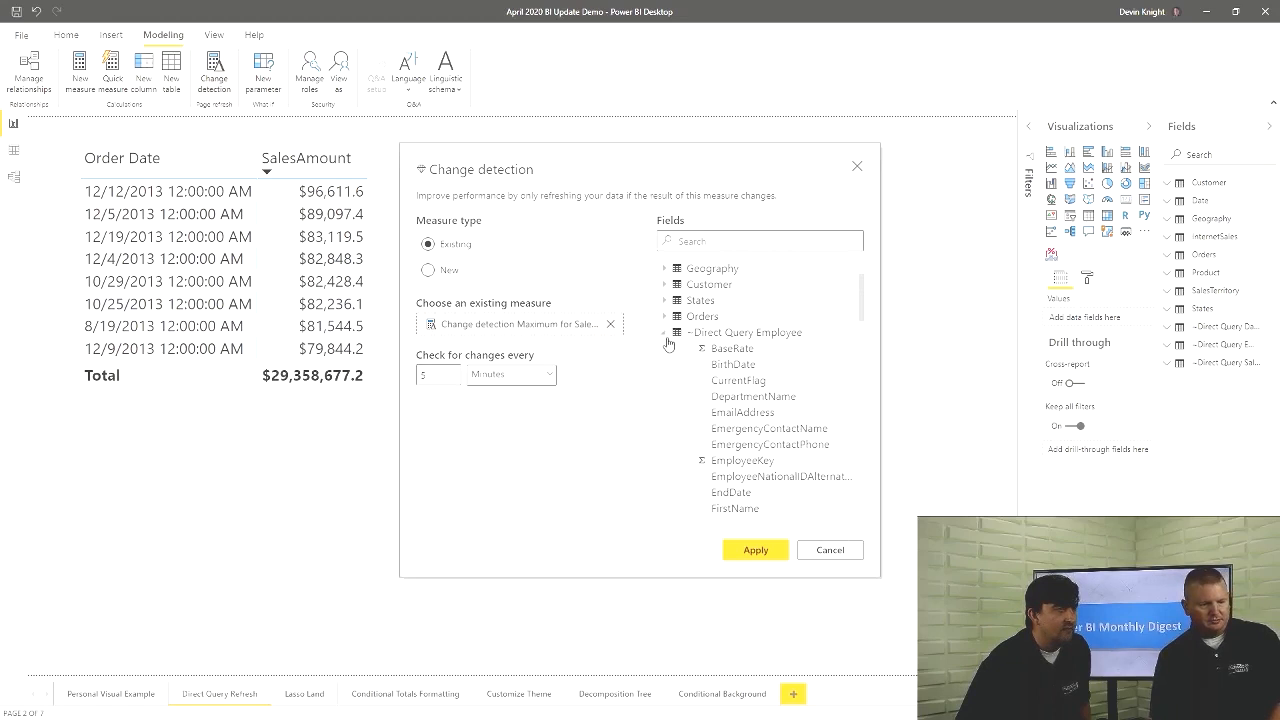
left_click(665, 335)
left_click(664, 350)
scroll(666, 364, "down", 5)
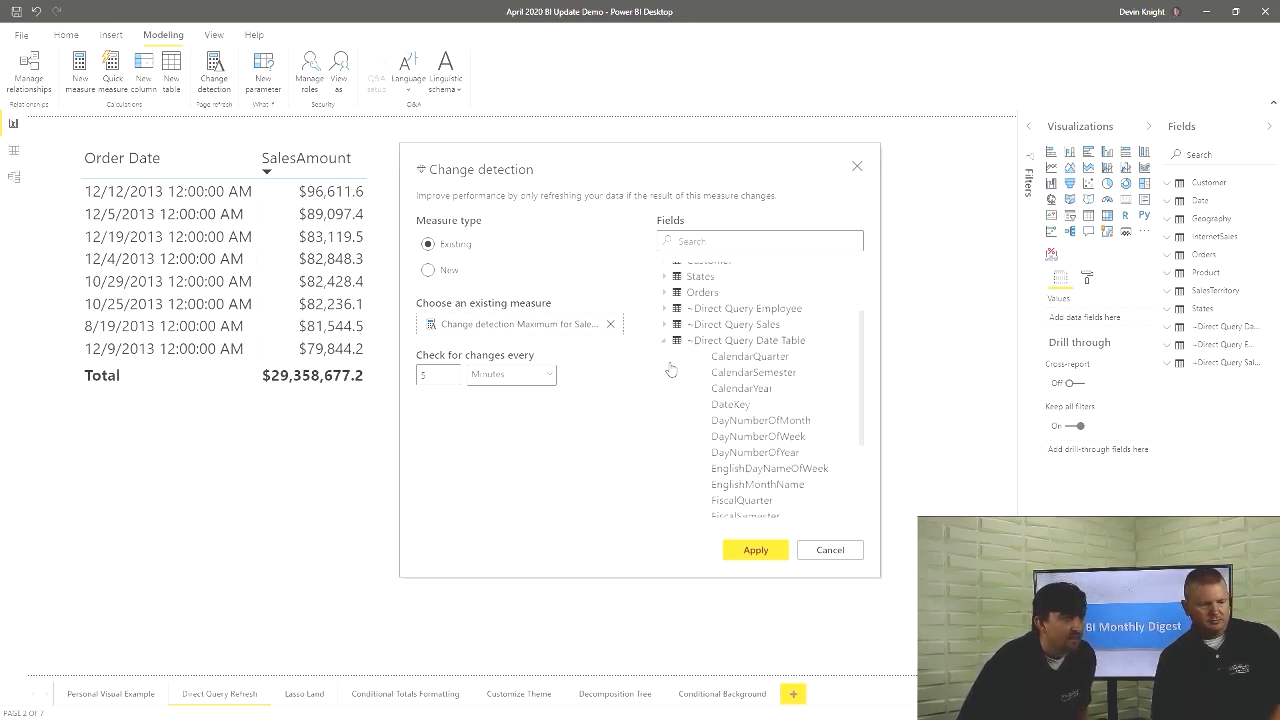
scroll(660, 330, "up", 2)
scroll(660, 310, "up", 2)
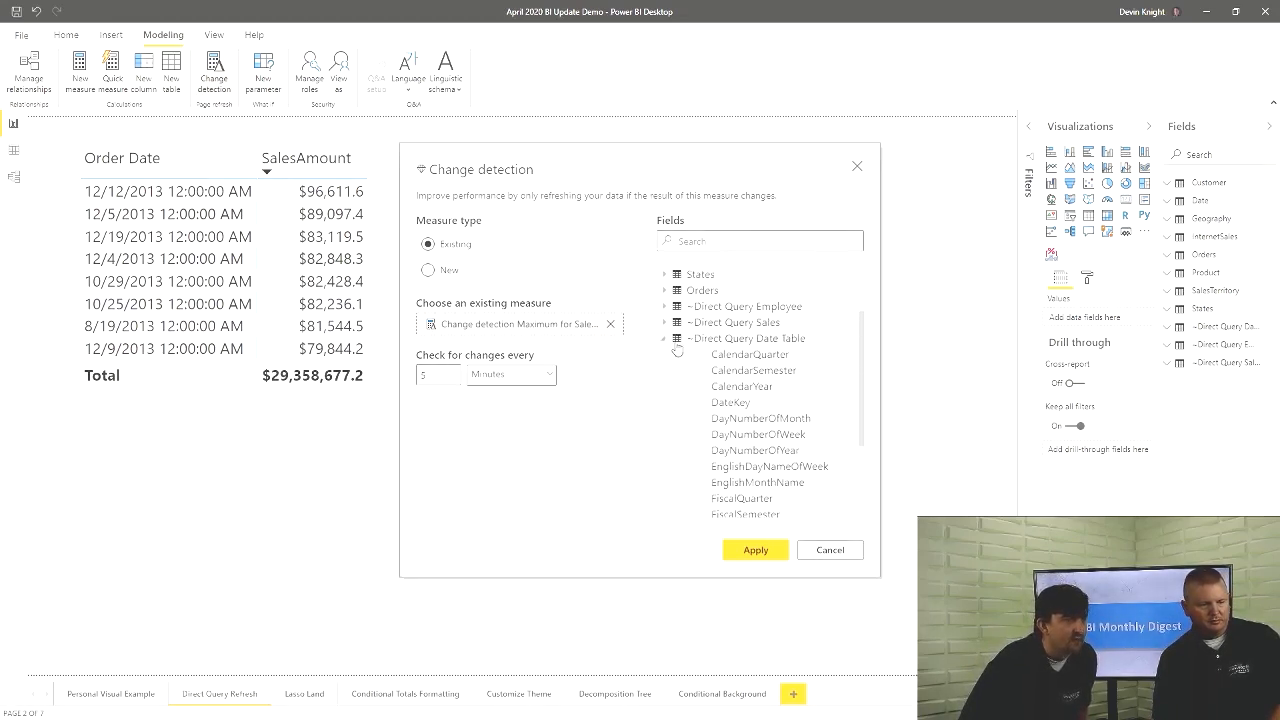
left_click(664, 322)
scroll(728, 380, "down", 8)
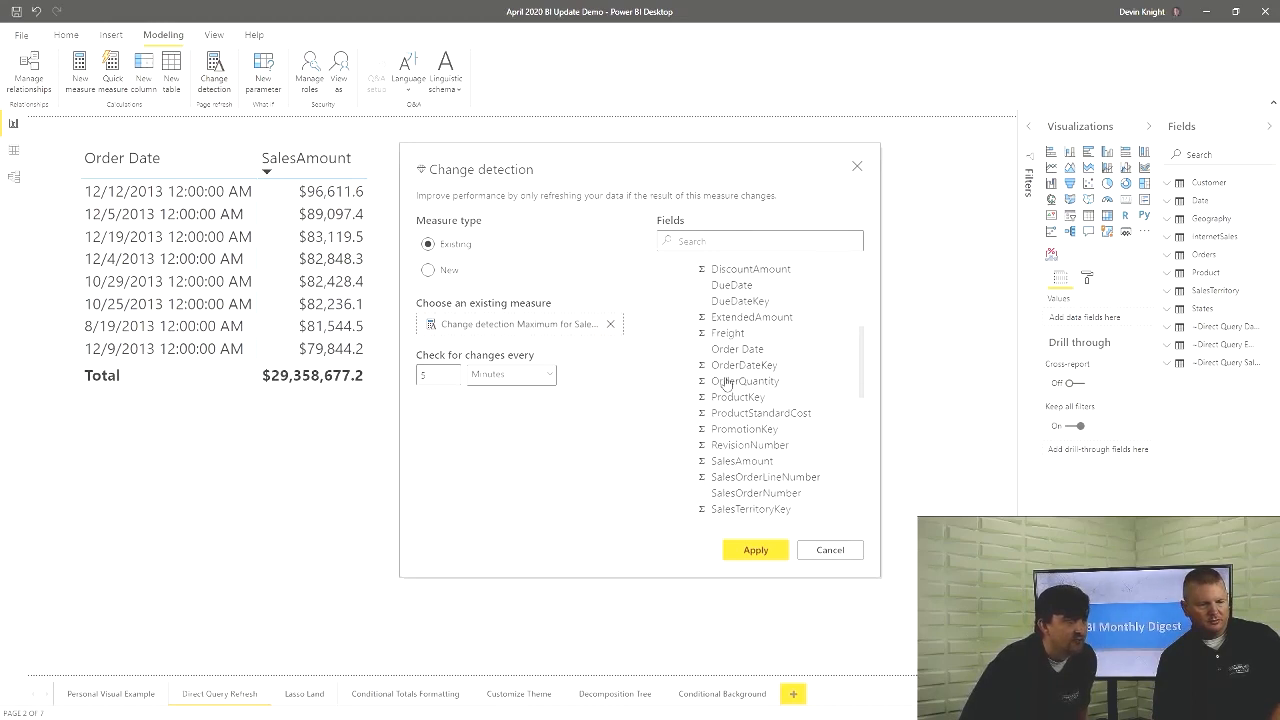
Collapse ~Direct Query Sales and ~Direct Query Date Table in the Change detection field list
scroll(706, 410, "up", 2)
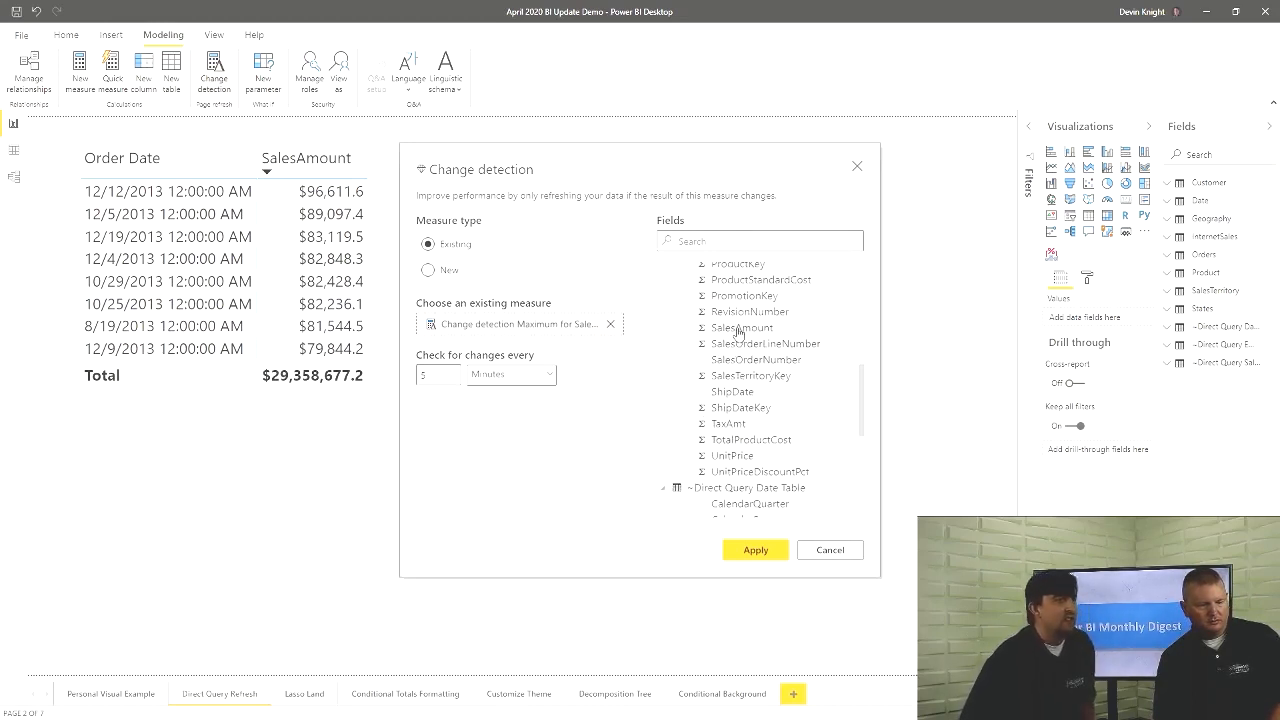
scroll(688, 341, "up", 6)
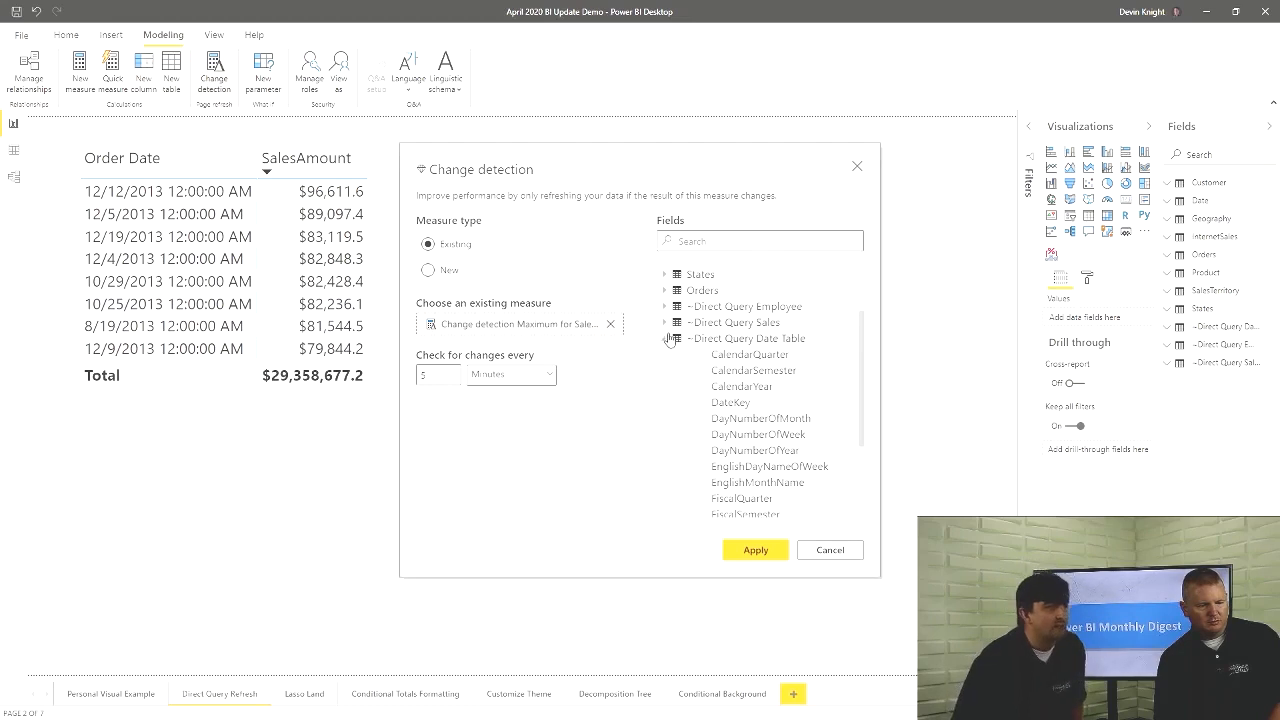
left_click(664, 328)
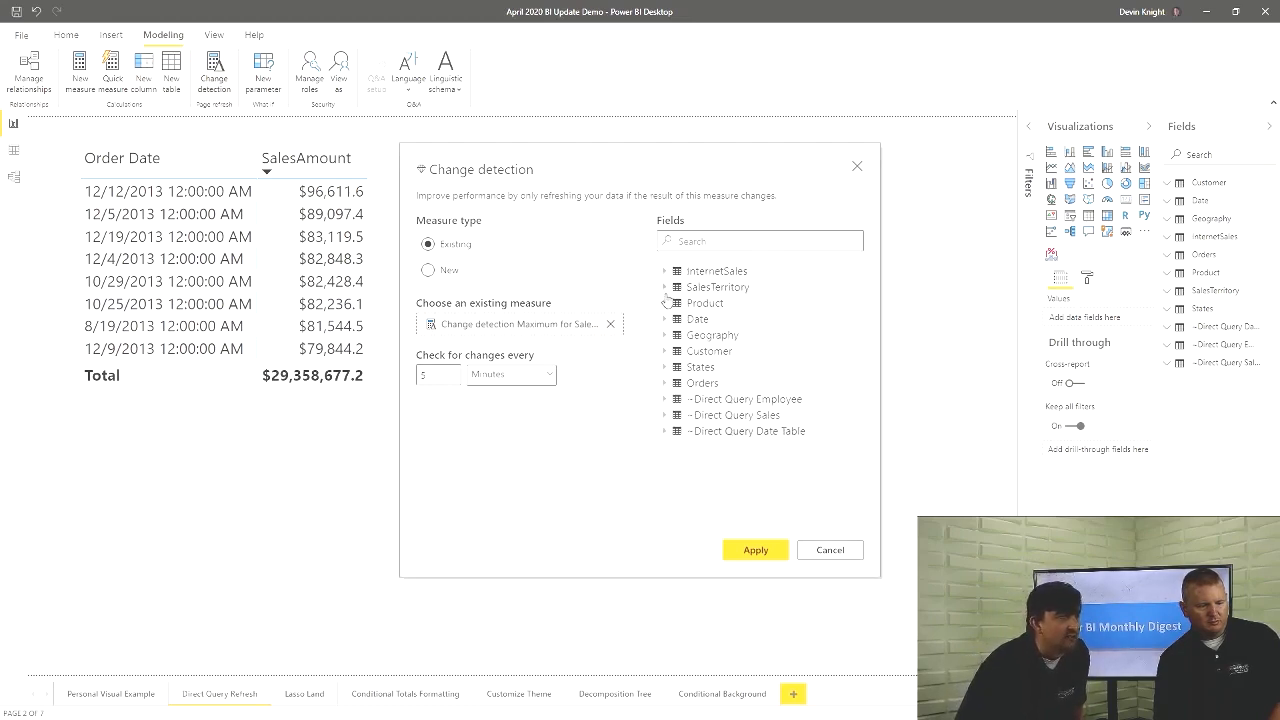
Try Profit Margin from InternetSales as the existing change detection measure and dismiss the settings without applying them
left_click(664, 271)
scroll(684, 352, "down", 5)
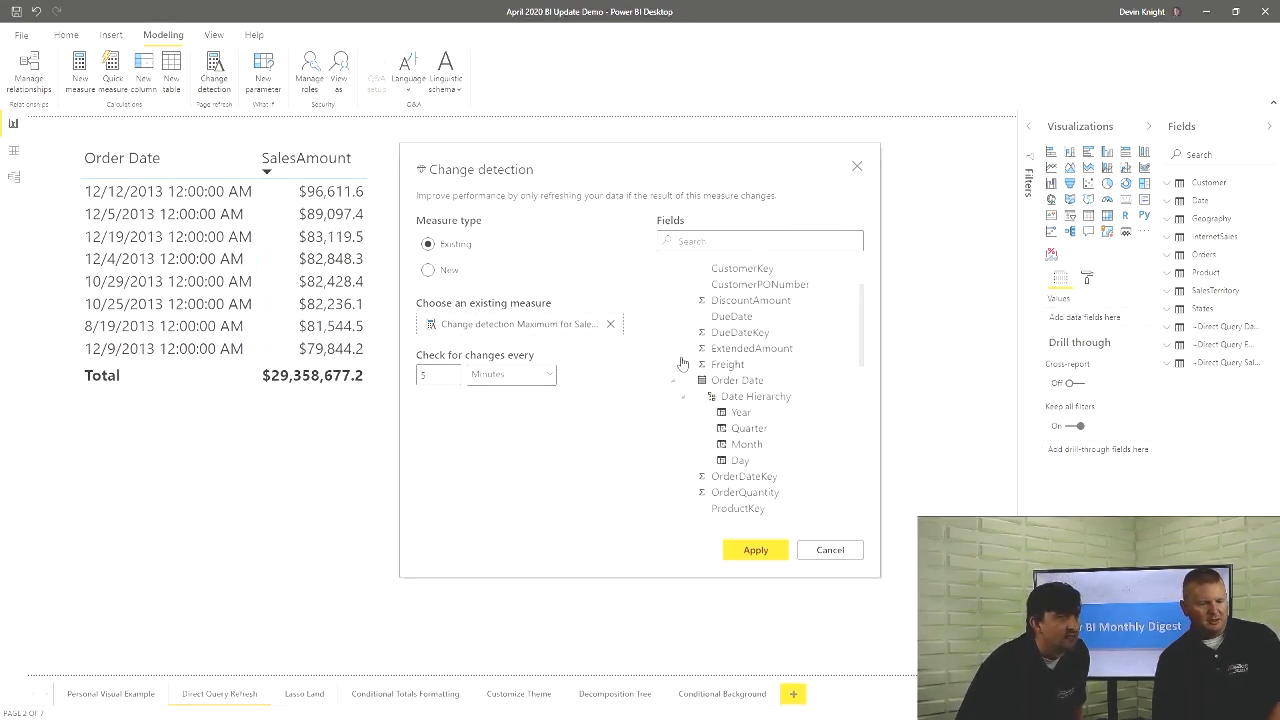
scroll(688, 401, "down", 2)
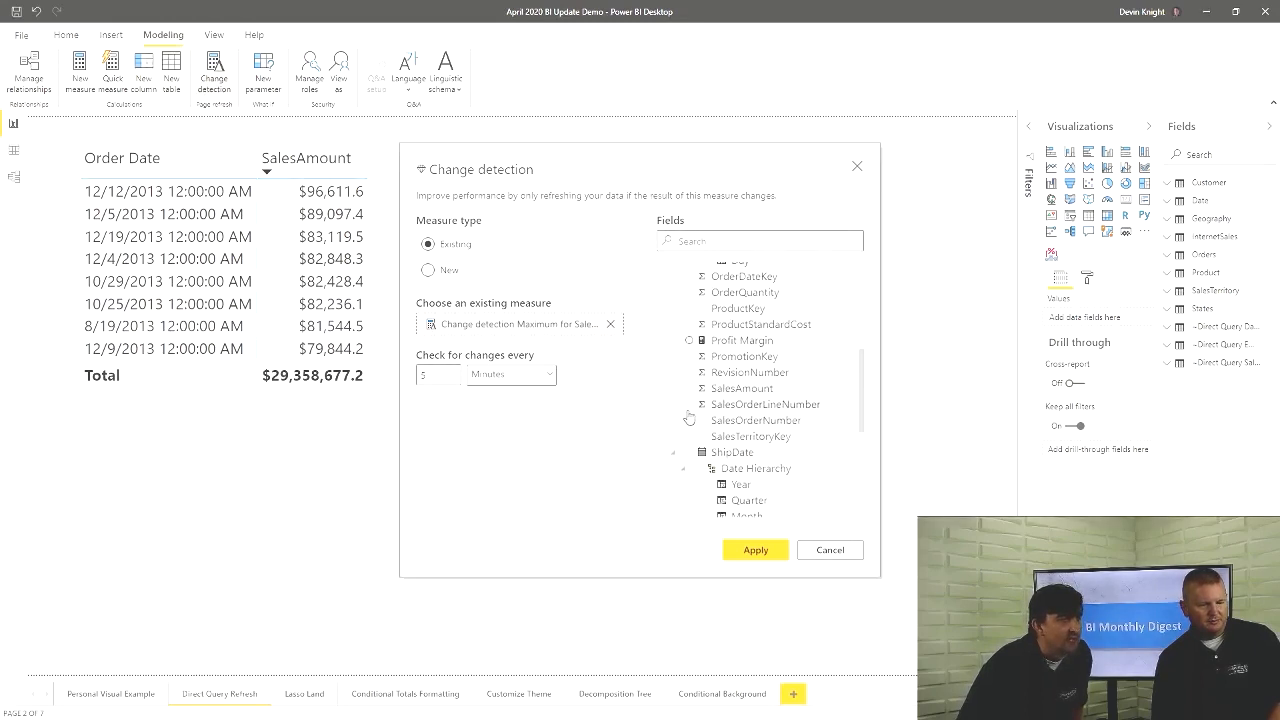
left_click(742, 342)
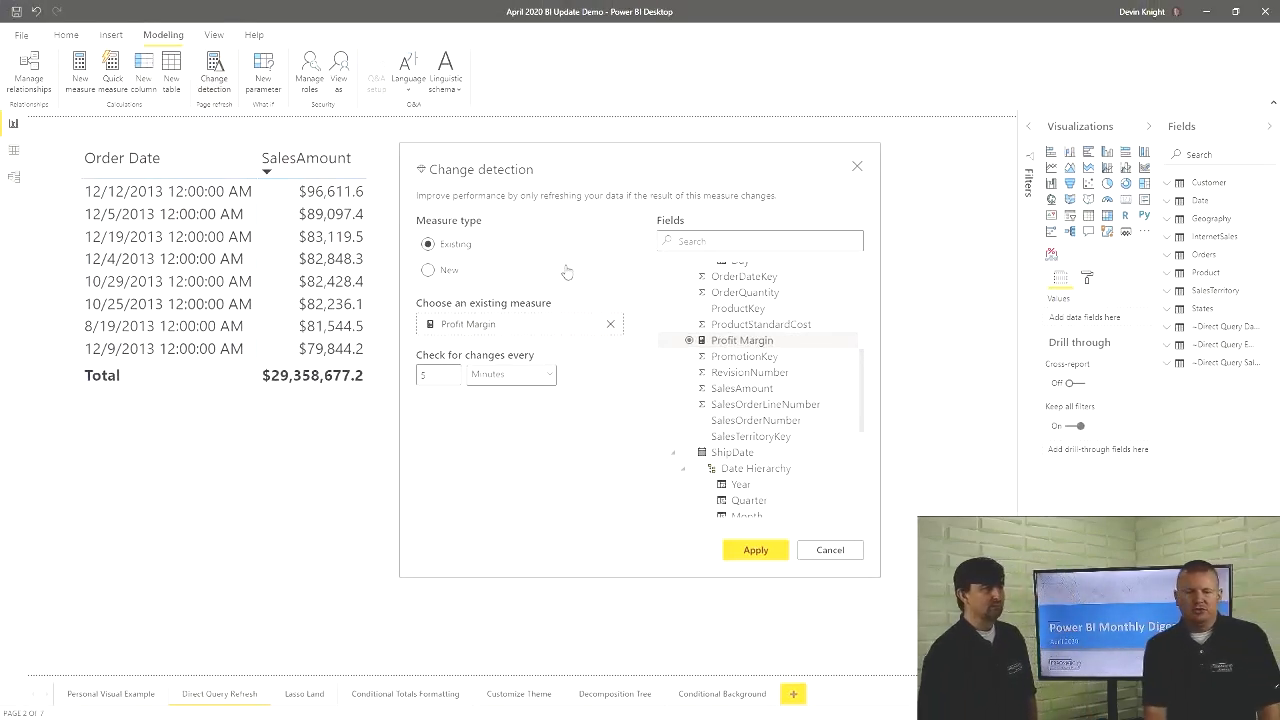
left_click(849, 552)
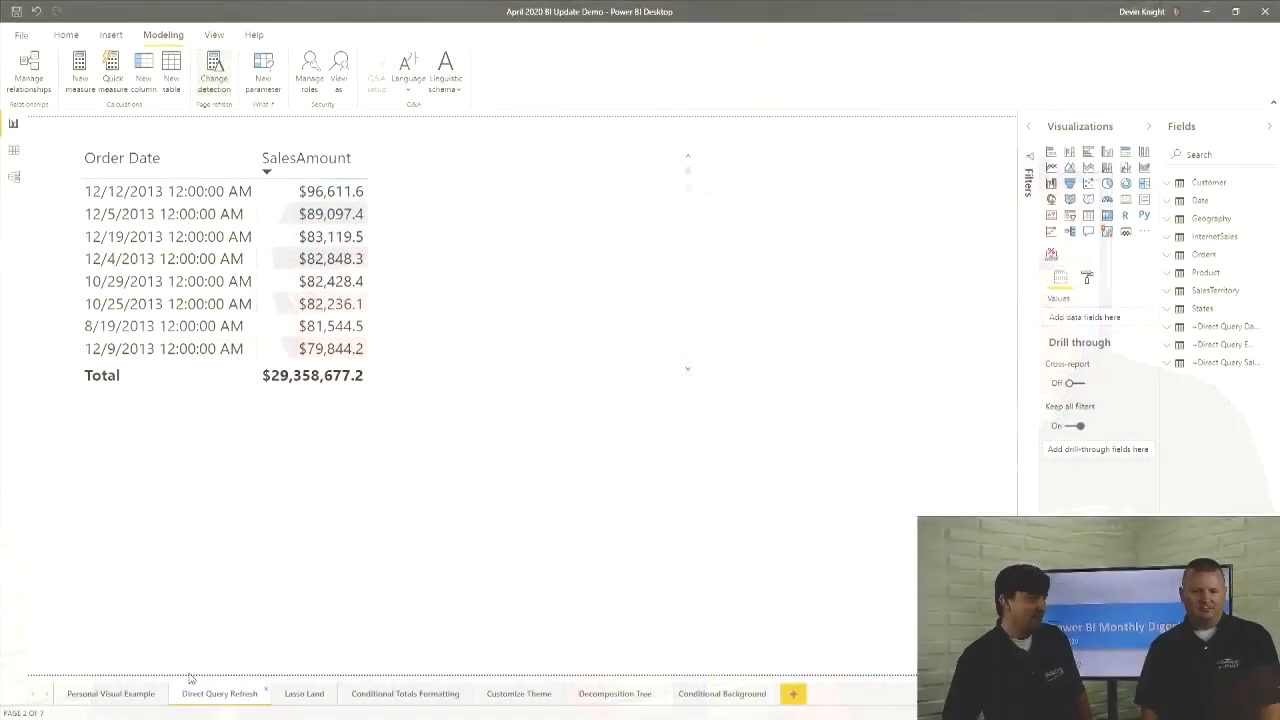
On the Personal Visual Example page, set the FullDateAlternateKey slicer to Relative Time for the last 1 hours and show its period direction choices
left_click(104, 695)
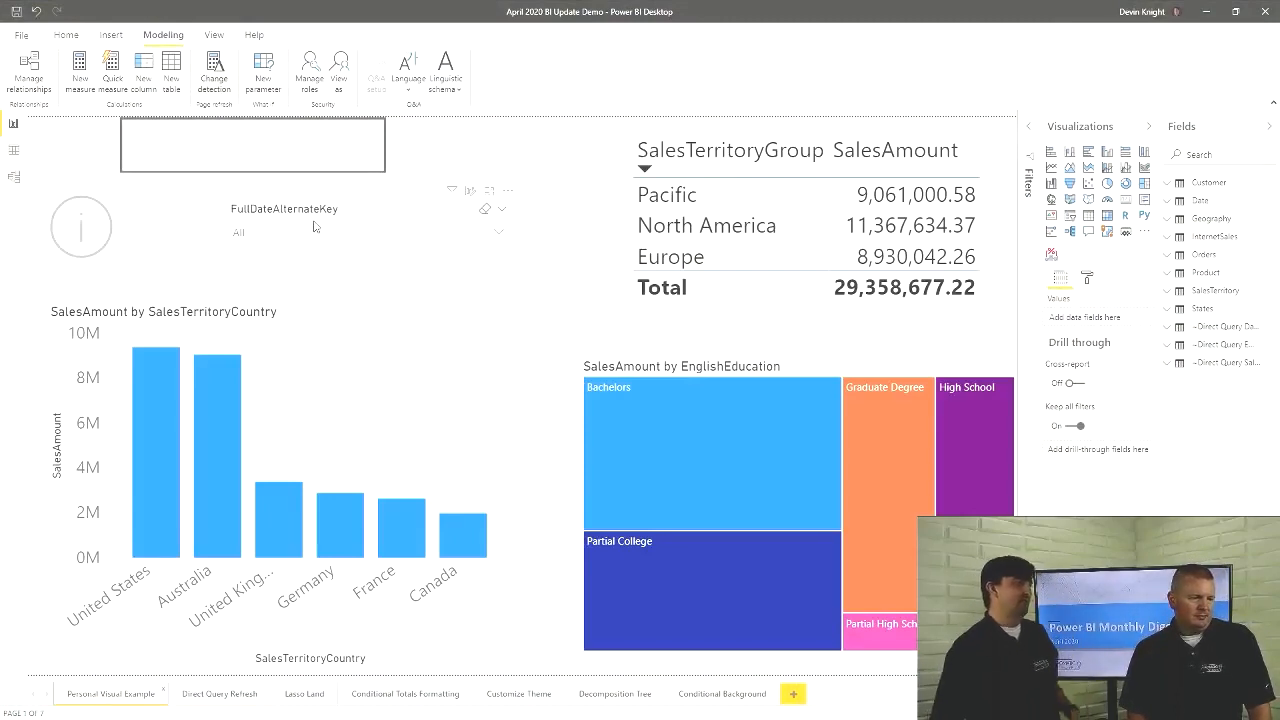
left_click(503, 215)
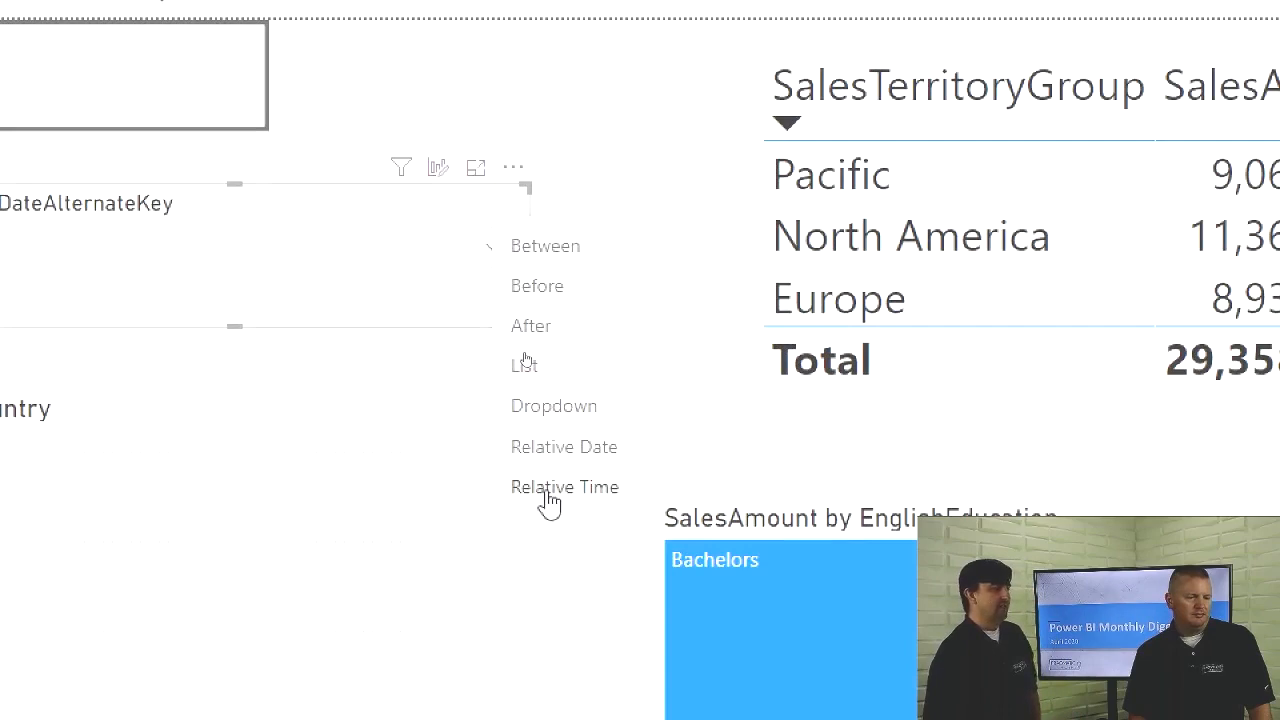
left_click(549, 490)
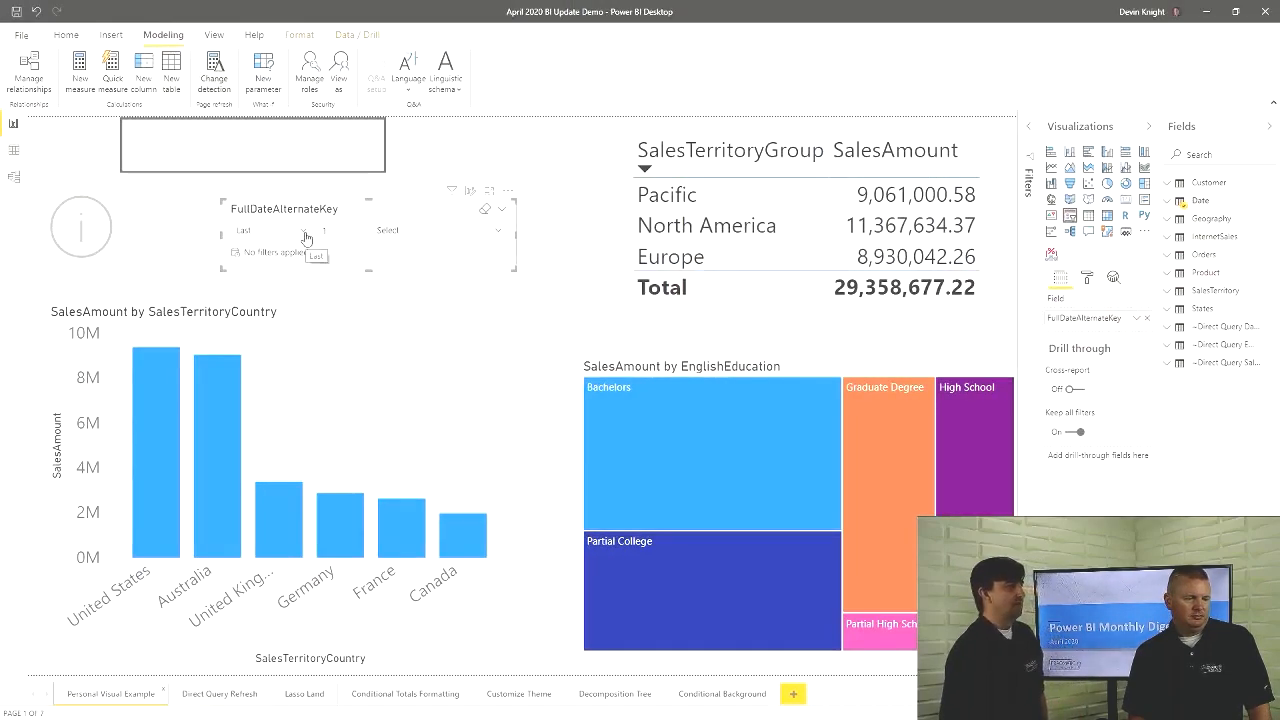
left_click(498, 238)
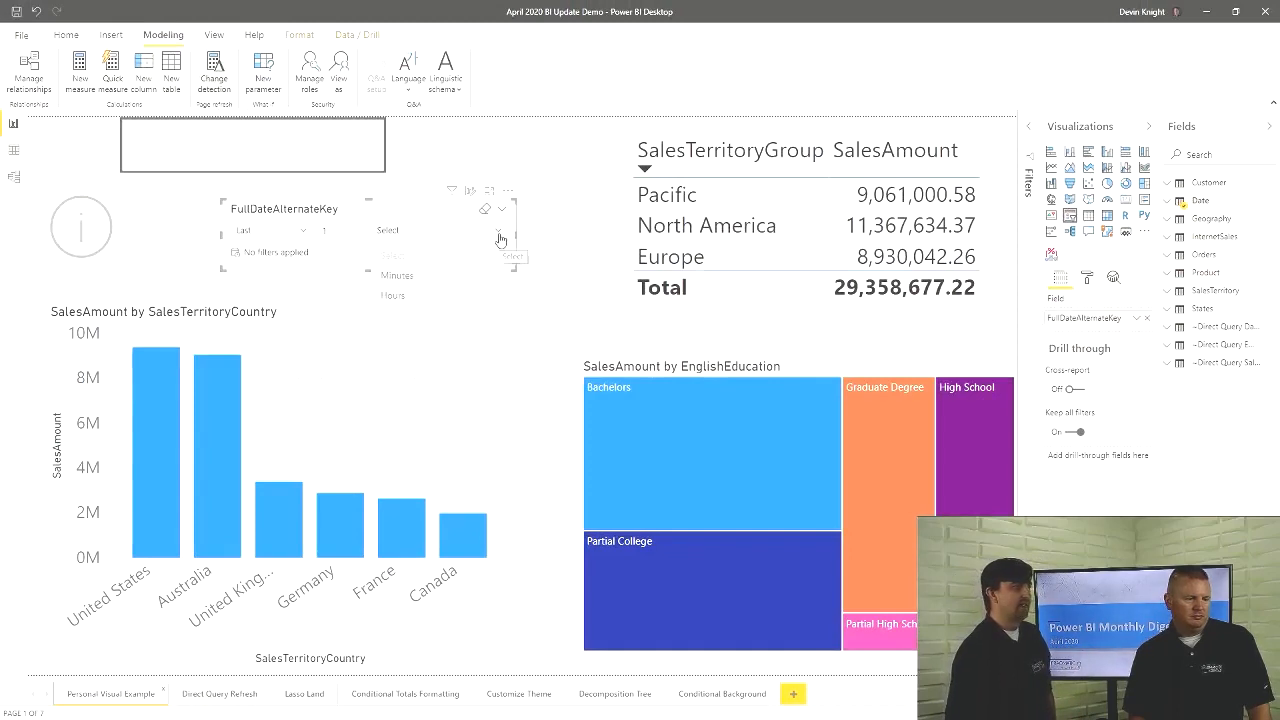
left_click(399, 303)
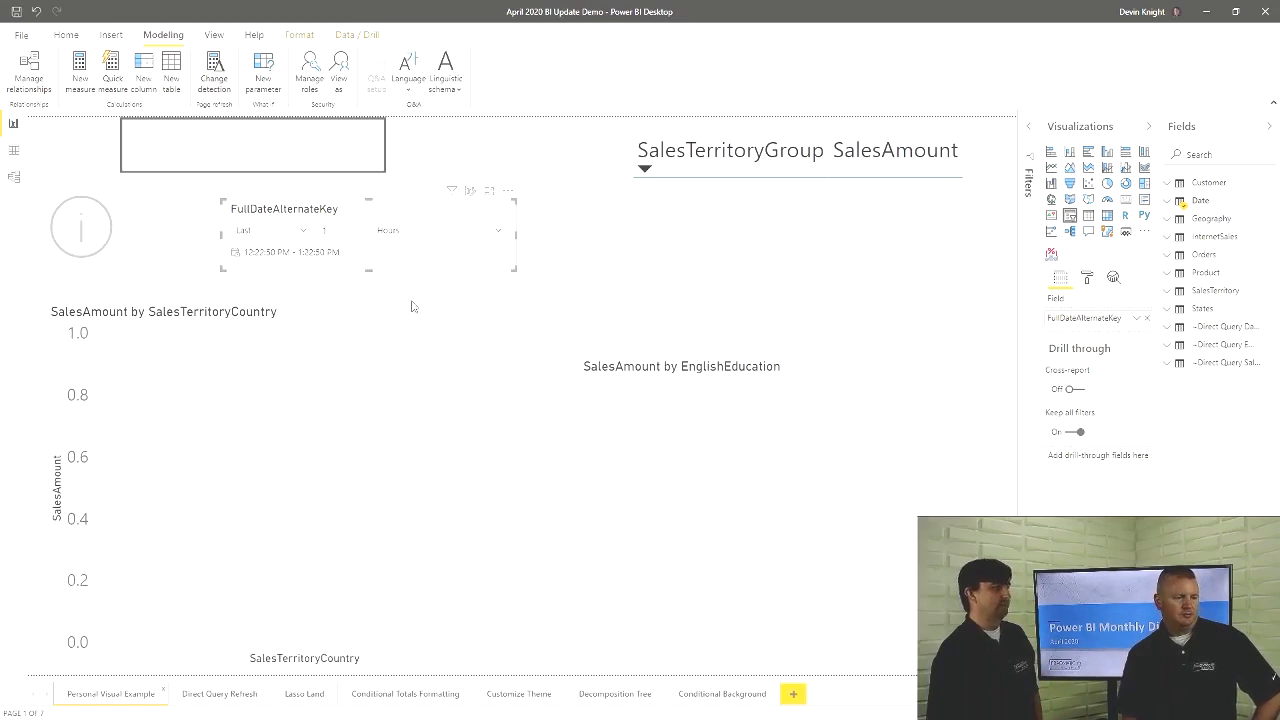
mouse_move(449, 318)
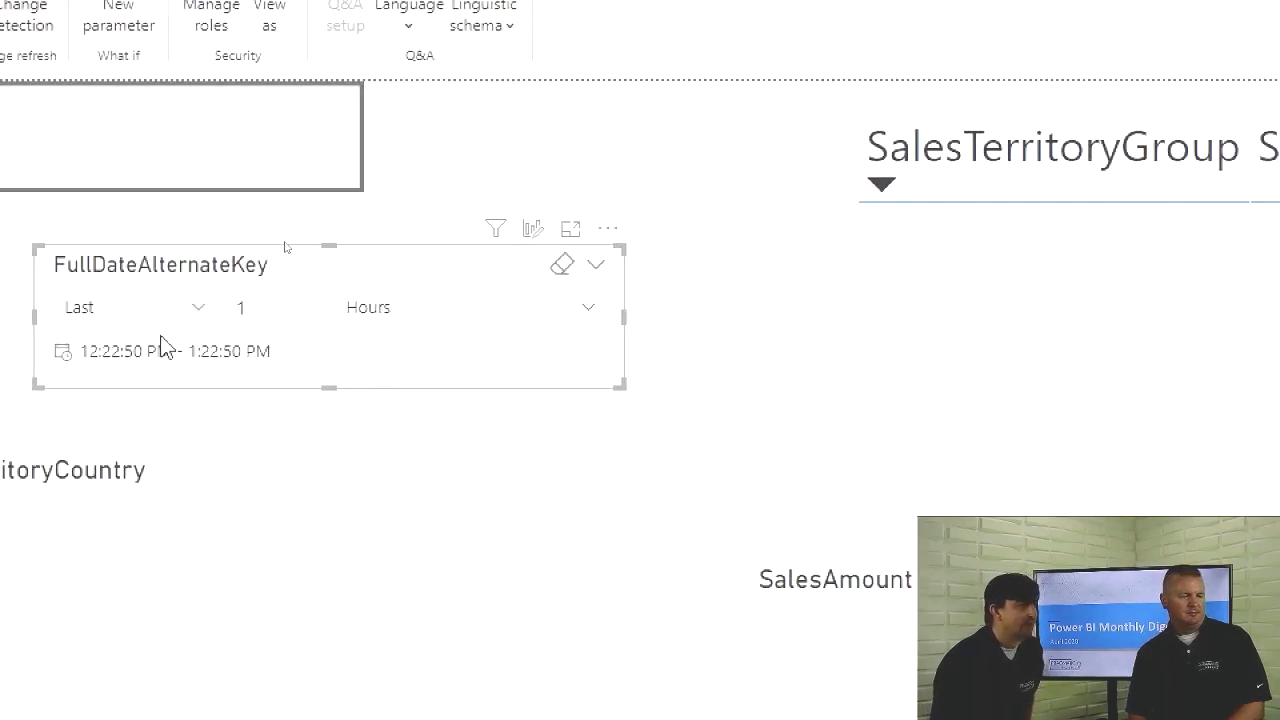
left_click(199, 310)
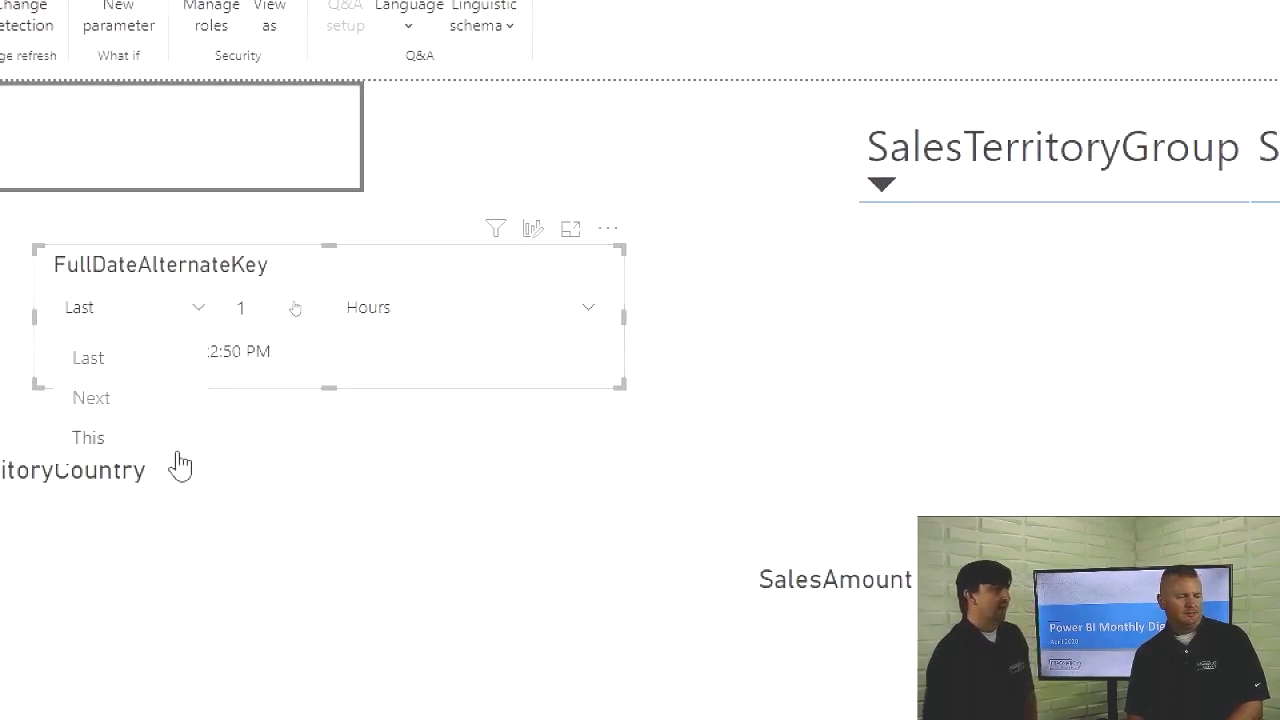
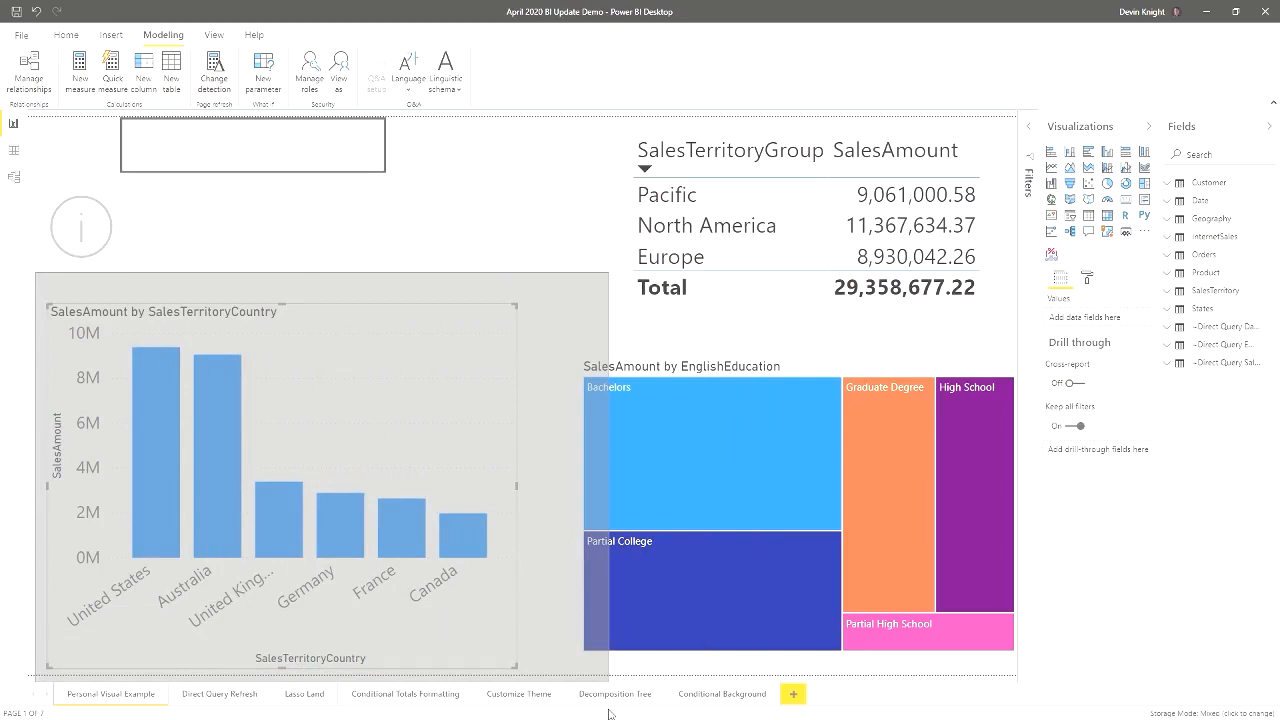
Lasso-select the SalesTerritoryCountry column chart and the EnglishEducation treemap and copy both onto the Lasso Land page
mouse_move(609, 713)
left_mouse_down()
mouse_move(965, 670)
mouse_move(1018, 686)
left_mouse_up()
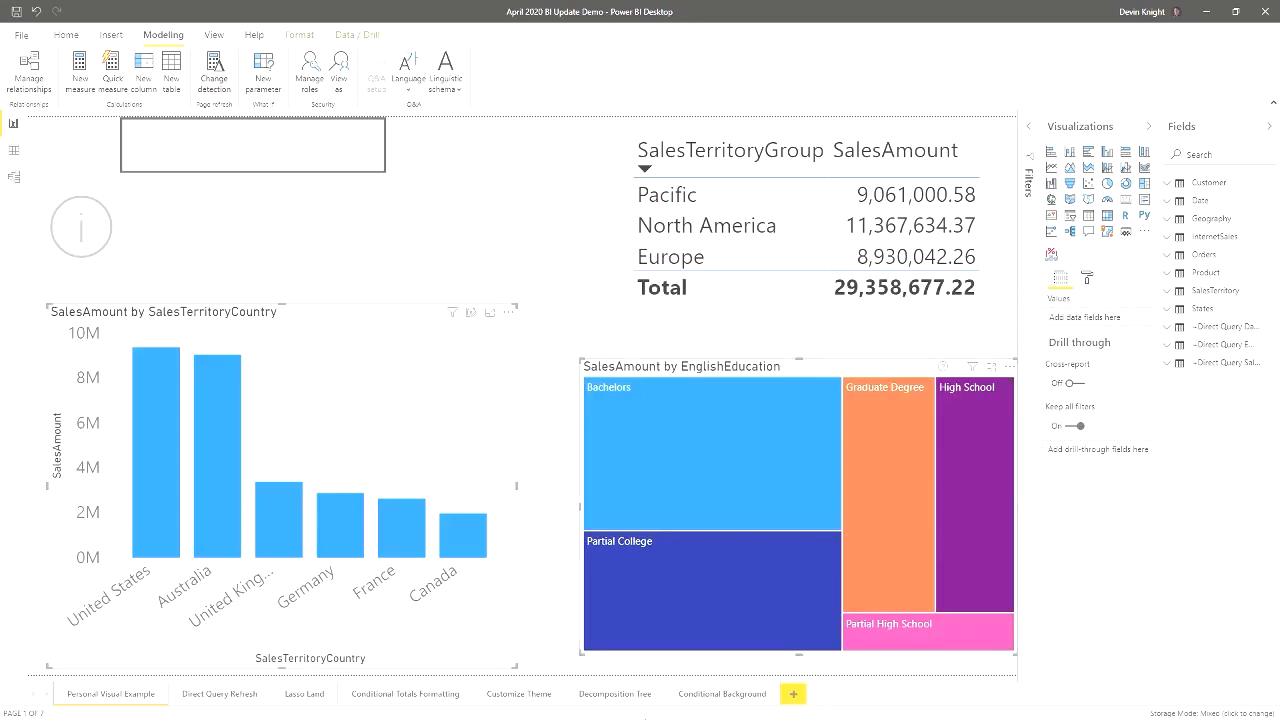
left_click(304, 694)
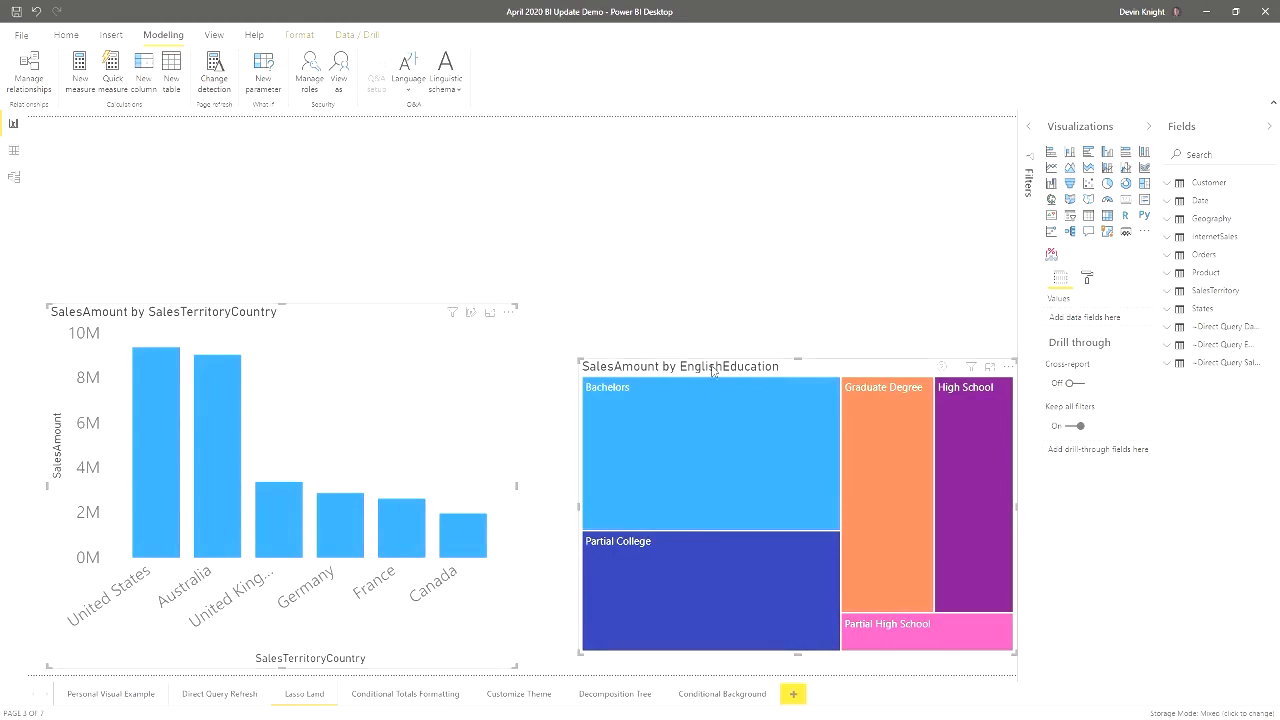
Move the column chart and treemap together slightly upward on the Lasso Land page, and select only the column chart
scroll(380, 246, "down", 3)
left_click_drag(395, 160, 421, 295)
left_click(408, 441)
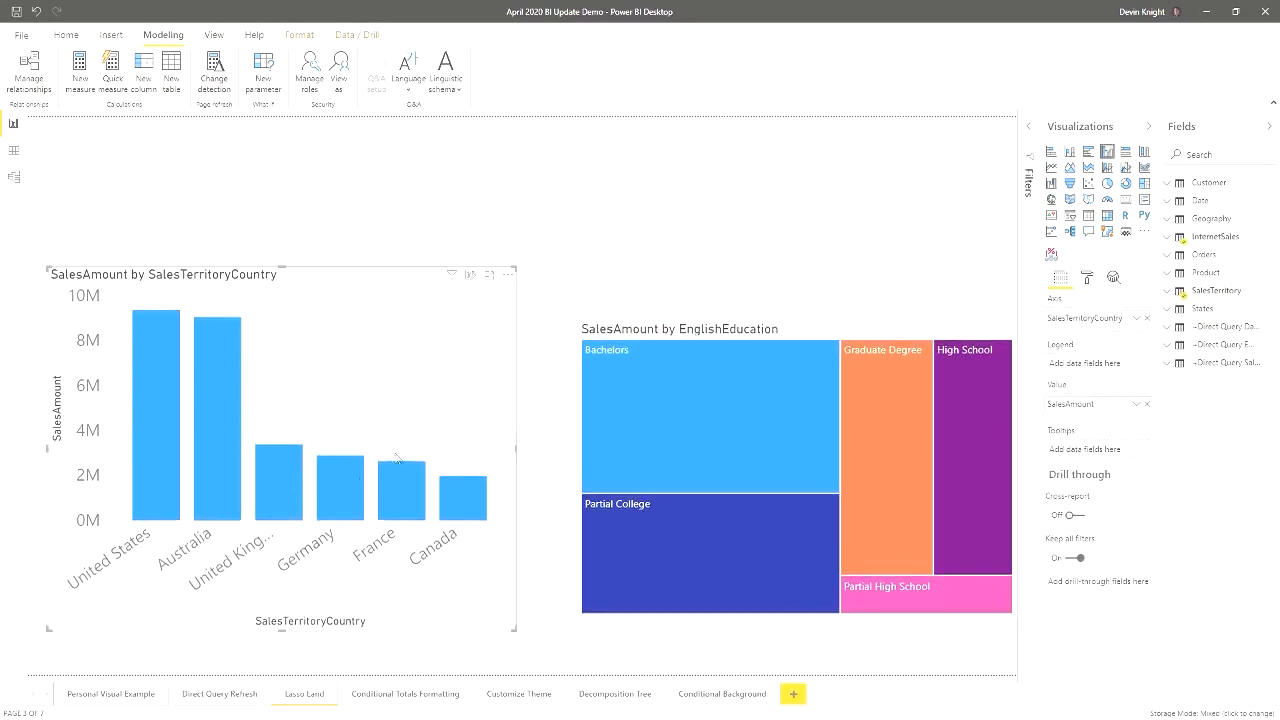
On the Personal Visual Example page, lasso-select the column chart and treemap, then lasso the SalesTerritoryGroup table into and out of the selection
left_click(98, 694)
mouse_move(35, 269)
left_mouse_down()
mouse_move(706, 523)
mouse_move(1038, 717)
mouse_move(1052, 705)
left_mouse_up()
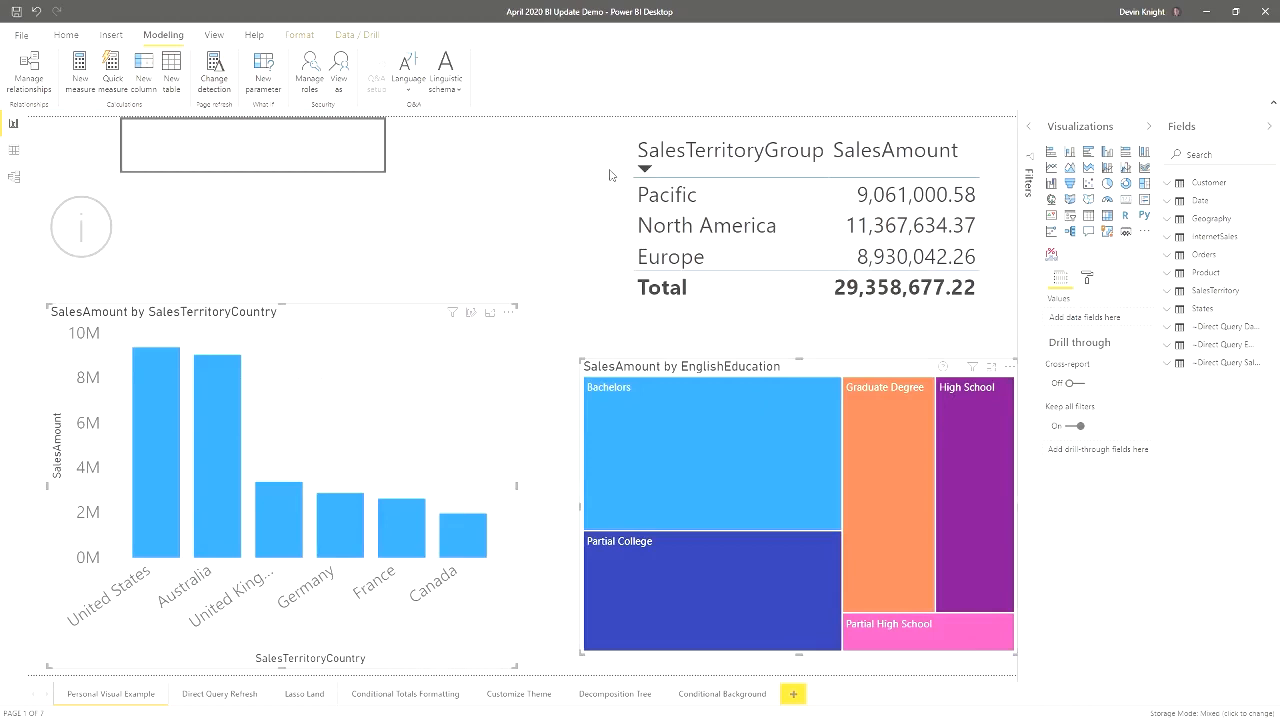
mouse_move(599, 126)
left_mouse_down()
mouse_move(850, 306)
mouse_move(1052, 350)
left_mouse_up()
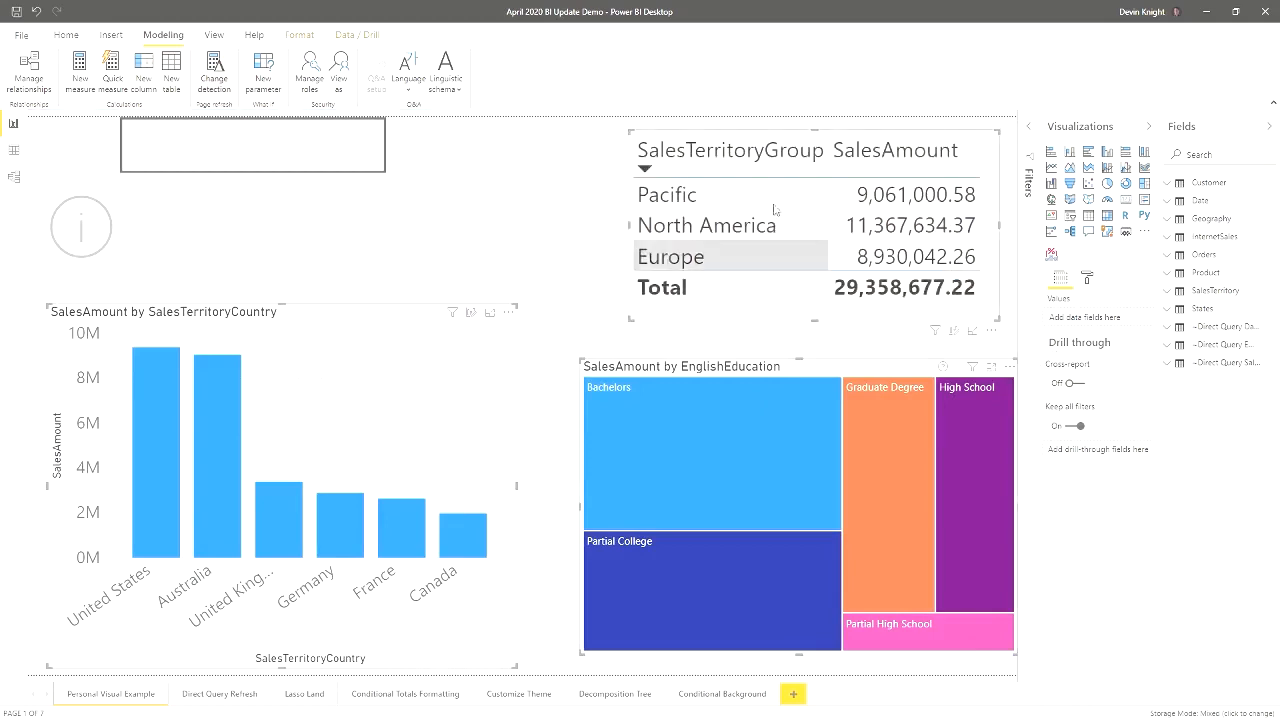
mouse_move(598, 453)
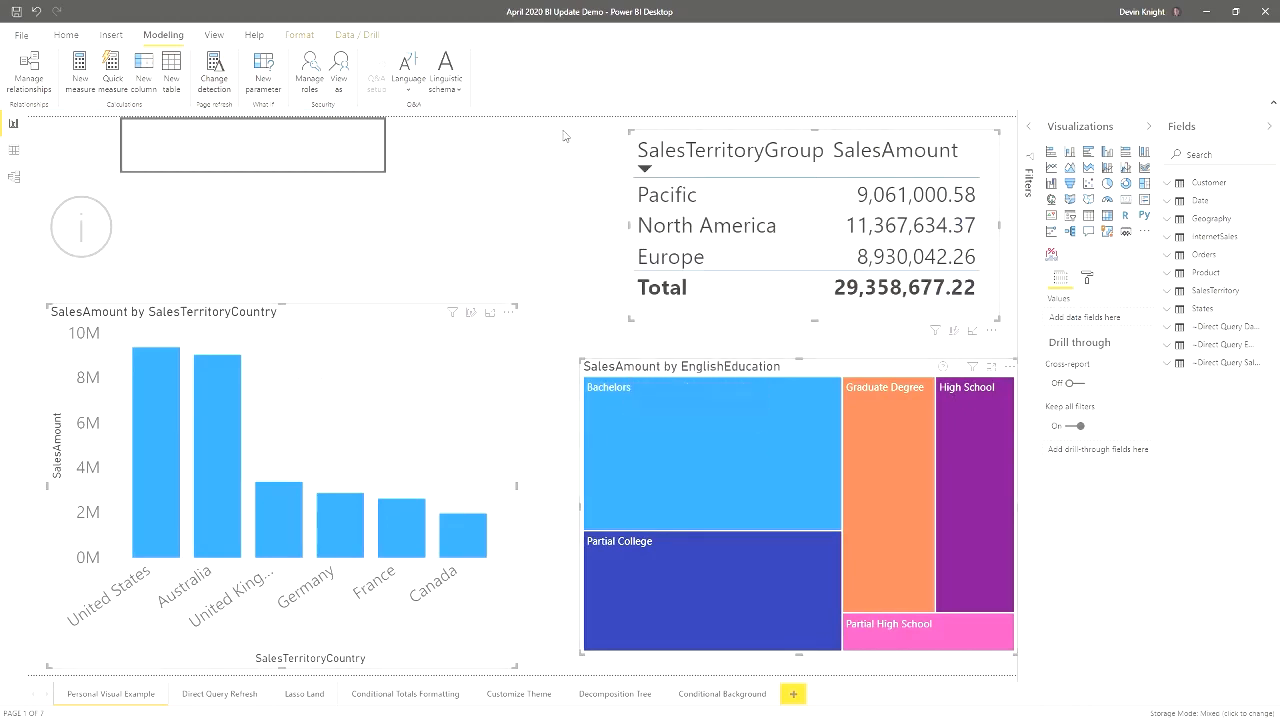
mouse_move(597, 128)
left_mouse_down()
mouse_move(1060, 340)
mouse_move(1073, 378)
left_mouse_up()
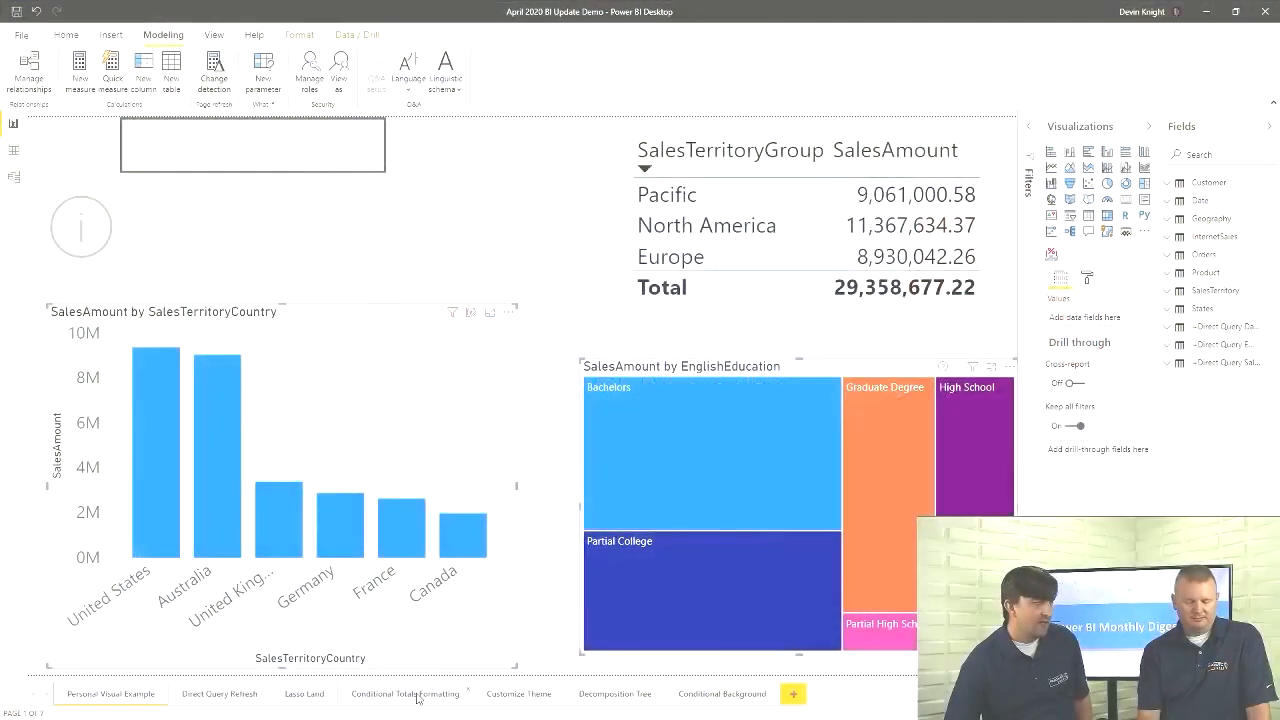
Turn on conditional font color for SalesAmount in the matrix on the Conditional Totals Formatting page
left_click(430, 695)
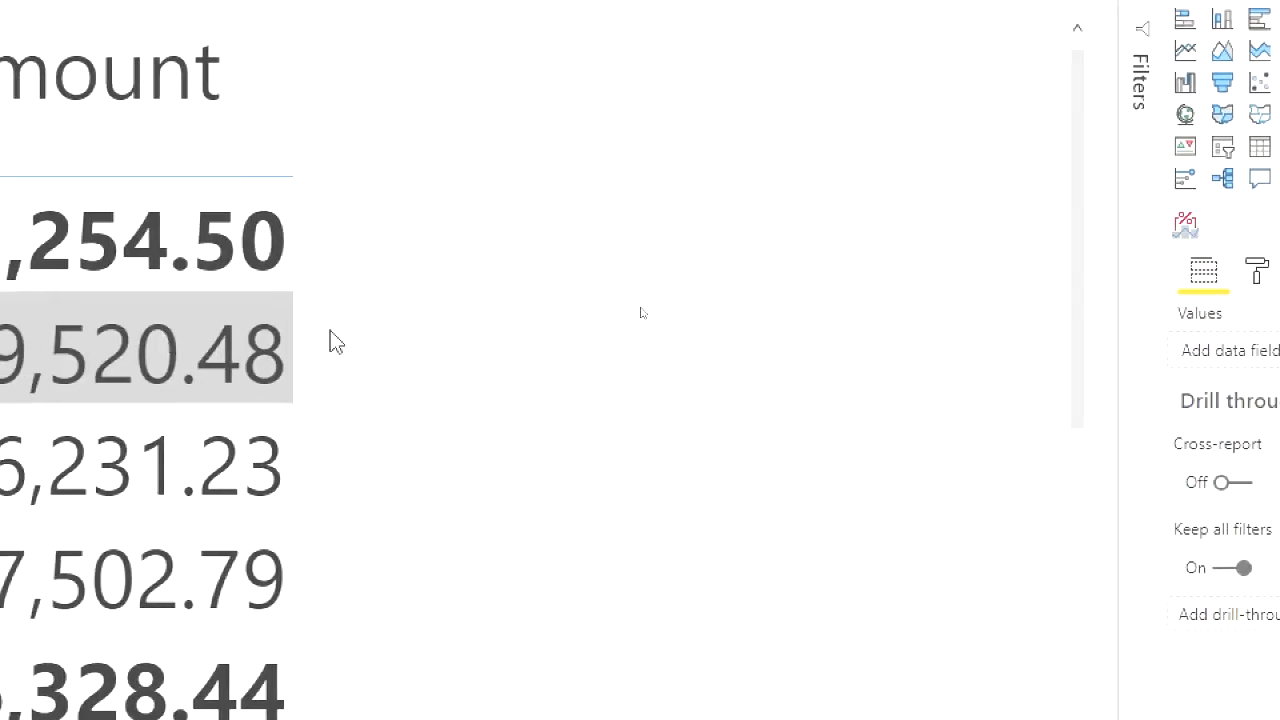
left_click(364, 337)
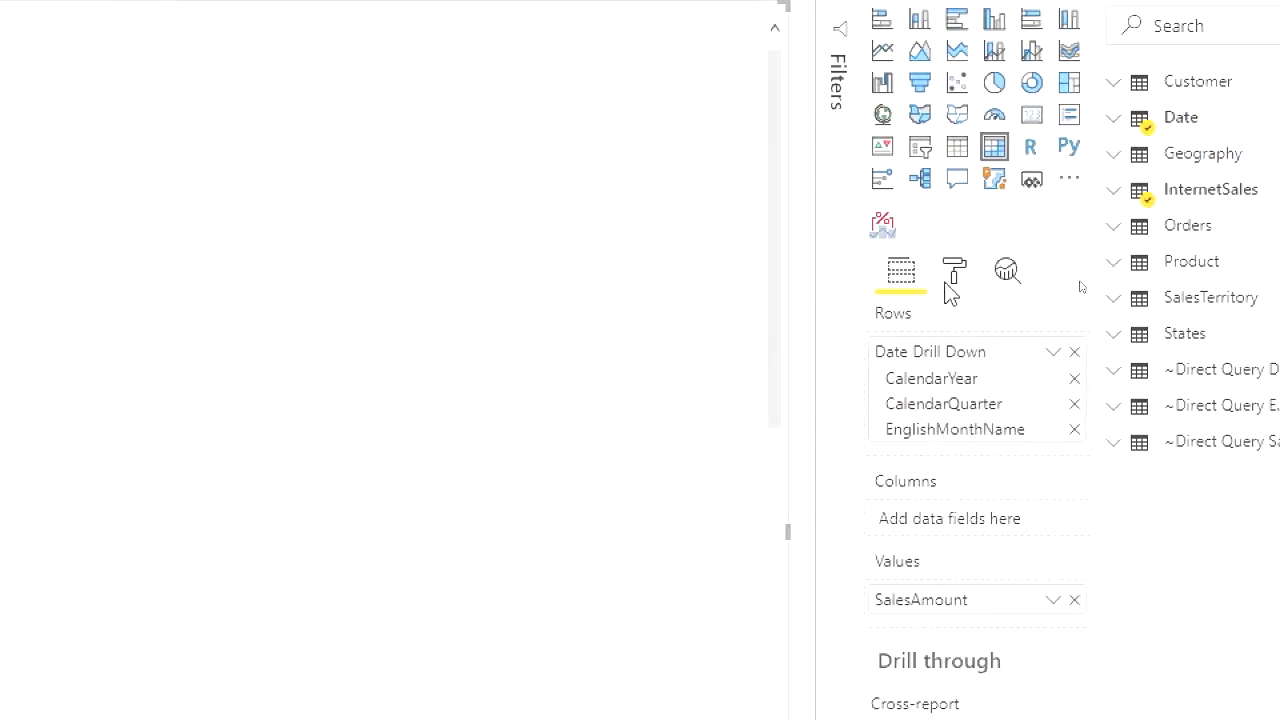
left_click(954, 274)
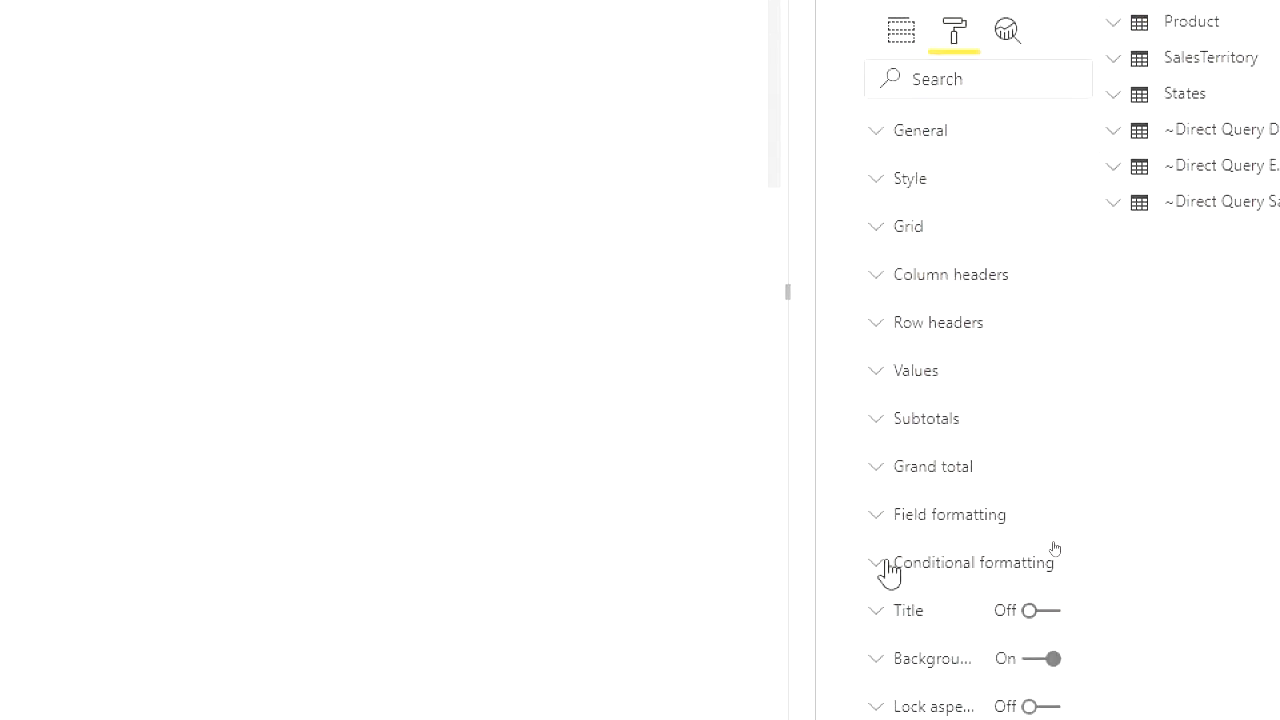
left_click(884, 570)
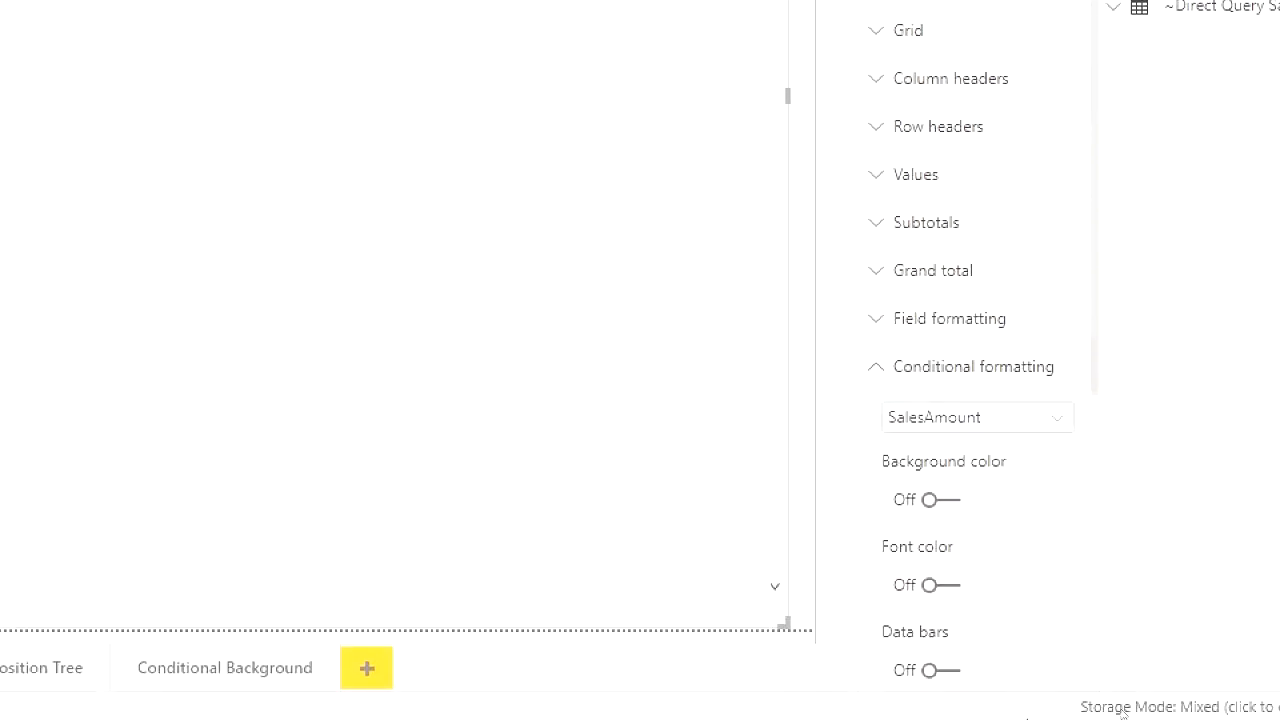
left_click(935, 590)
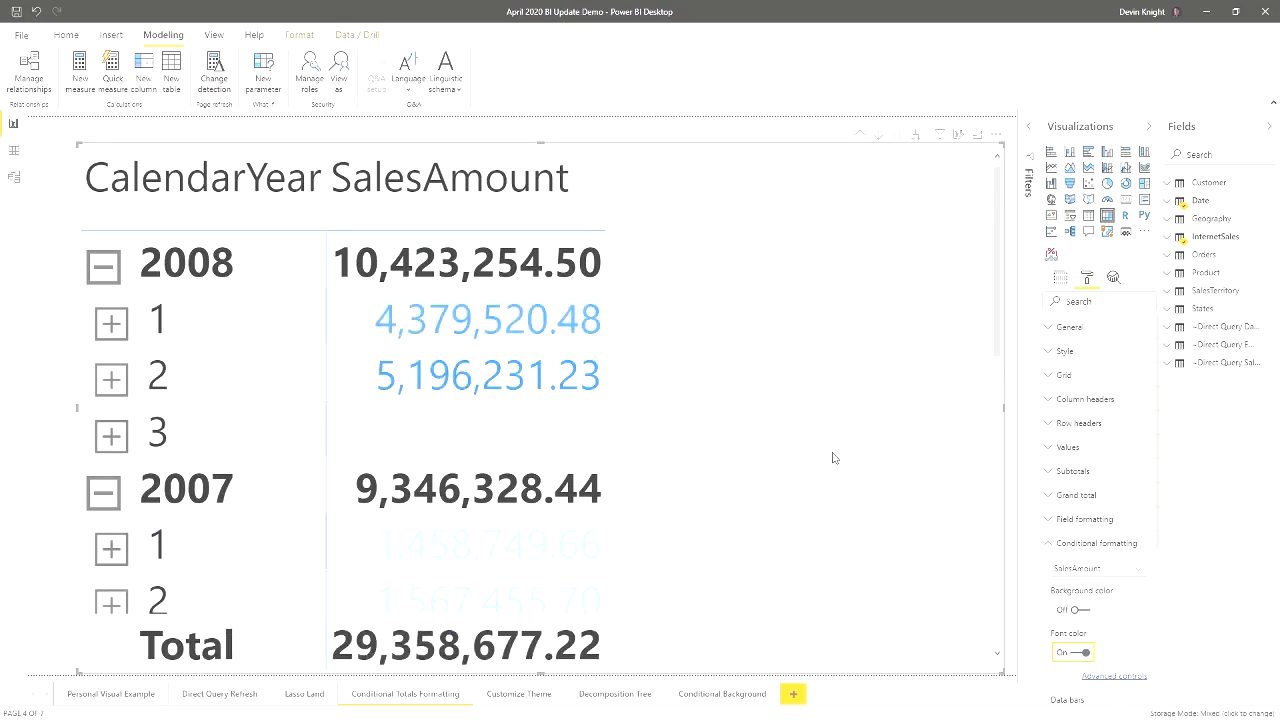
In the advanced font color settings for SalesAmount, apply the color scale to Totals only and try to confirm it
left_click(1114, 677)
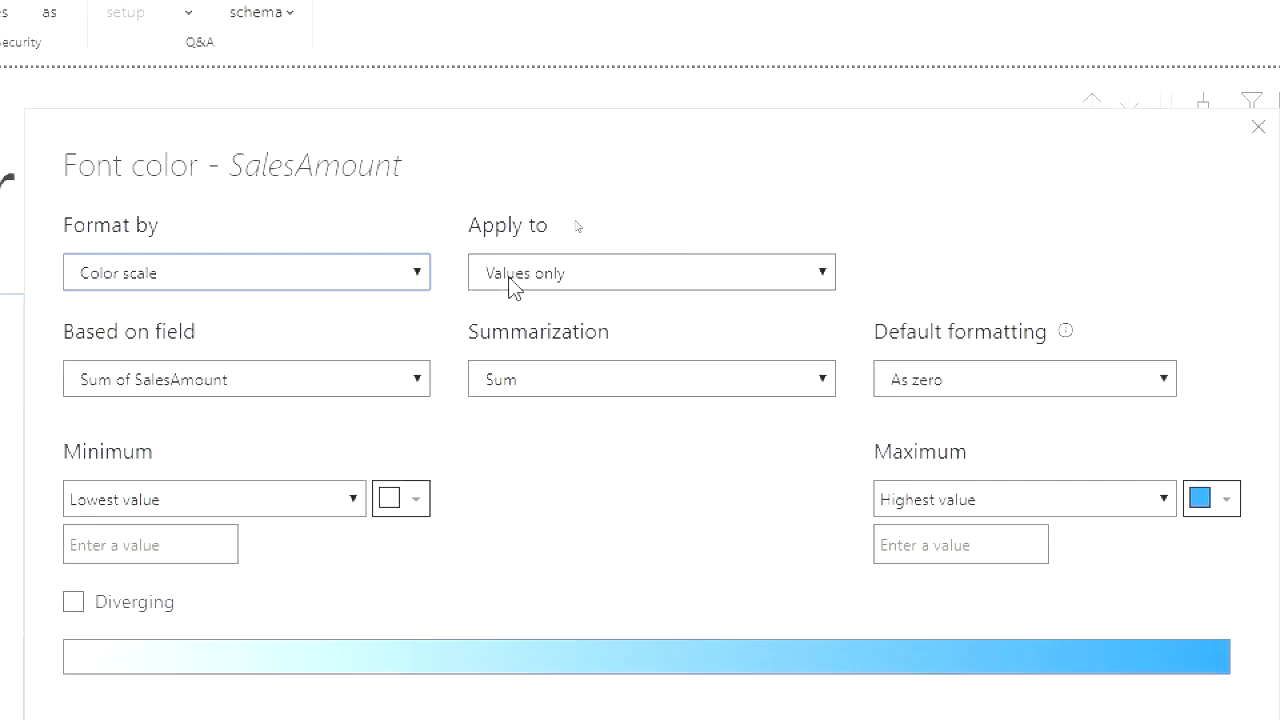
left_click(800, 279)
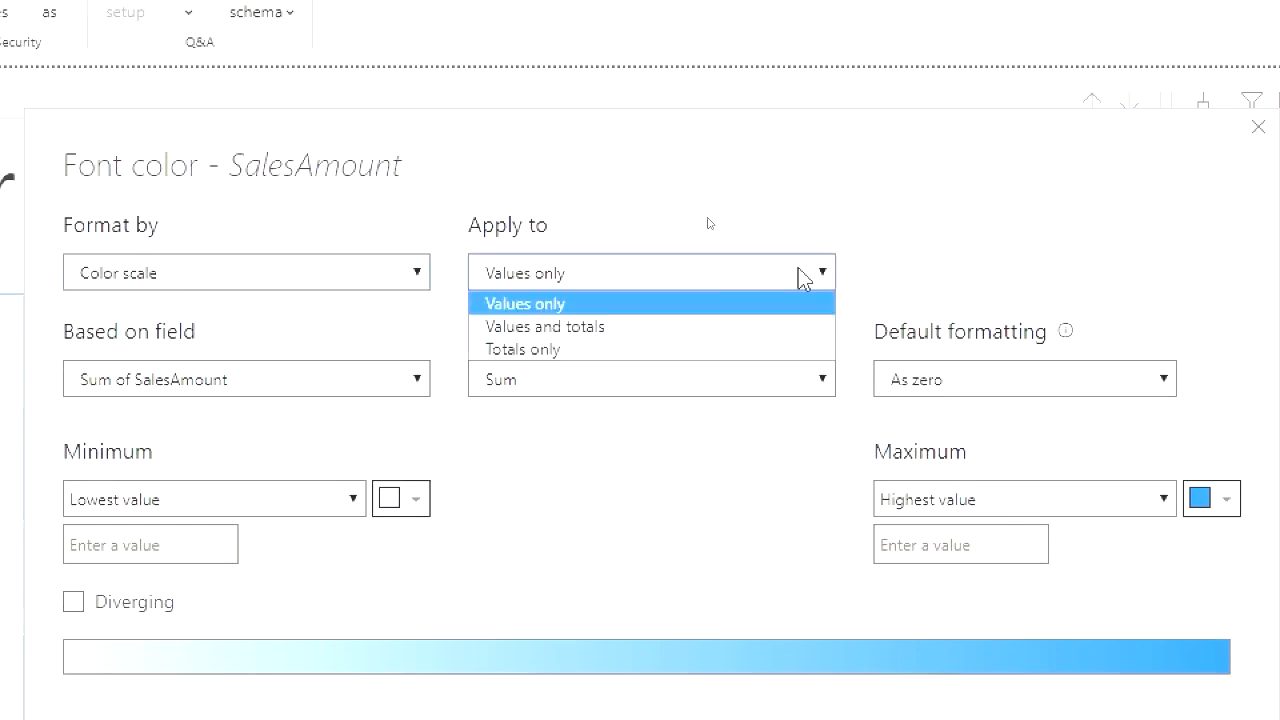
left_click(541, 352)
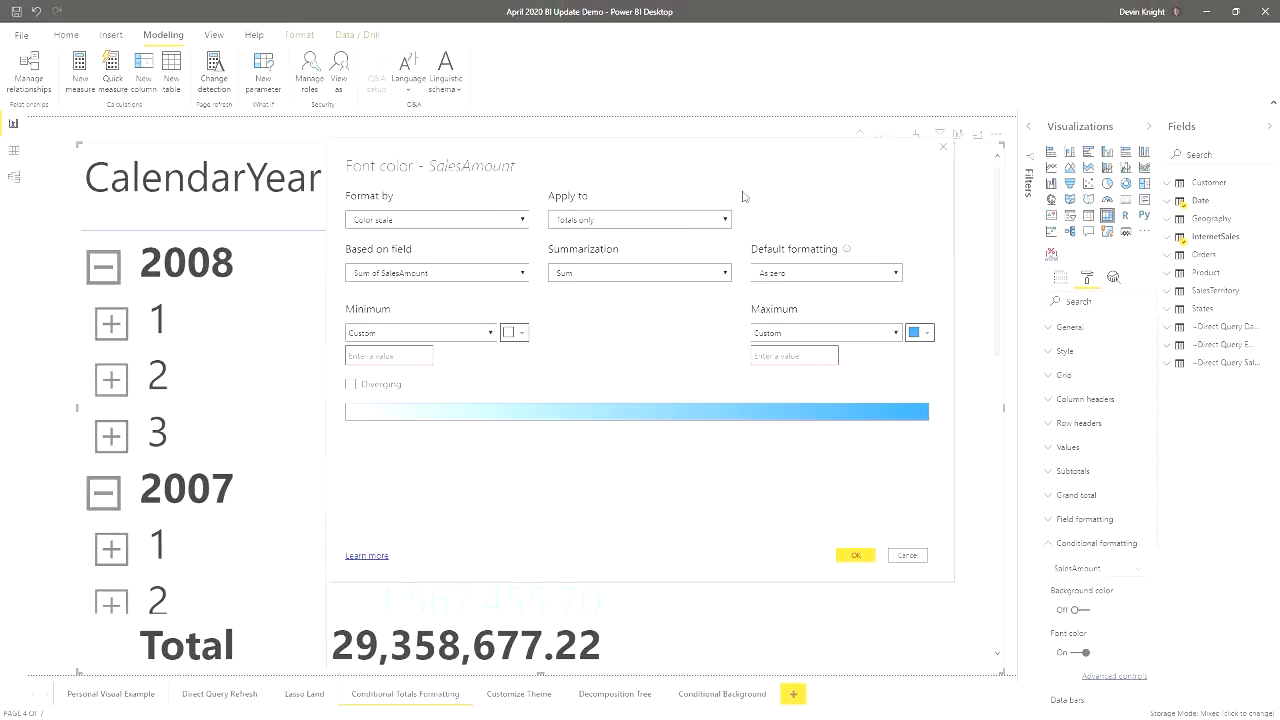
left_click(866, 564)
Set the color scale's custom minimum to 0 and its custom maximum to 20000000
left_click(396, 350)
type("0")
left_click(771, 355)
type("1")
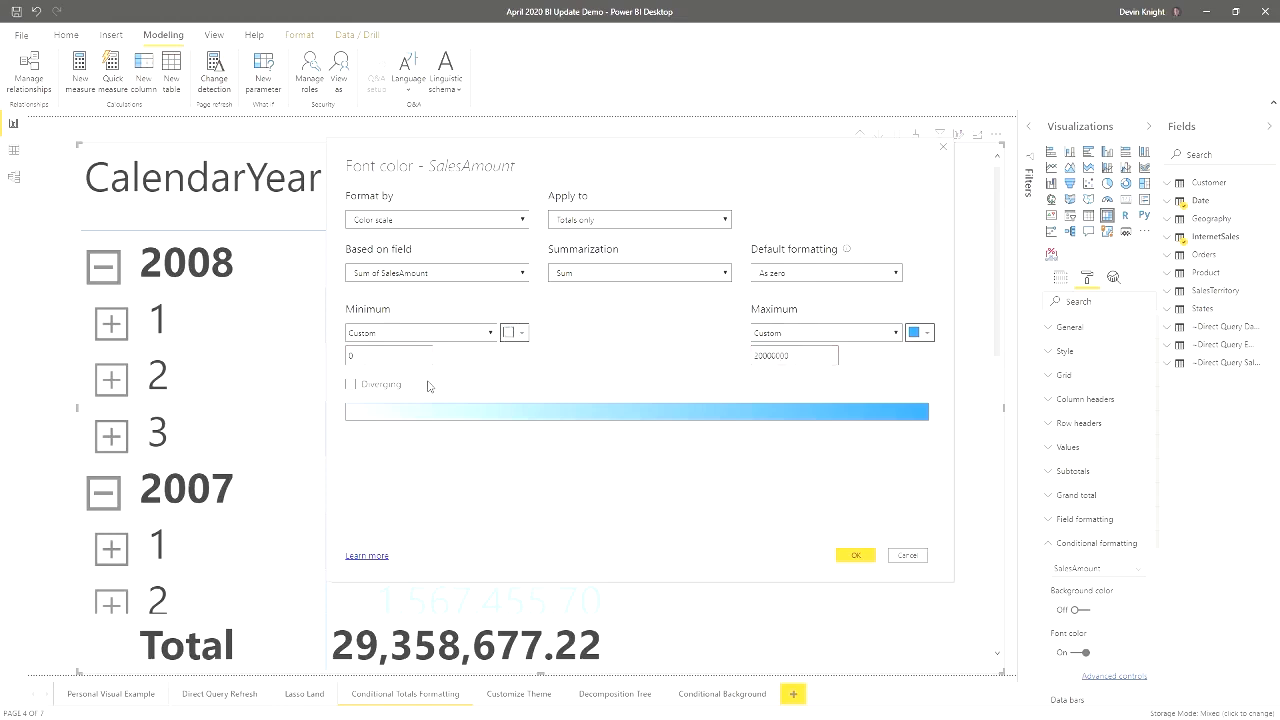
Make the SalesAmount font color scale diverging, with red for the minimum and green for the maximum
left_click(350, 384)
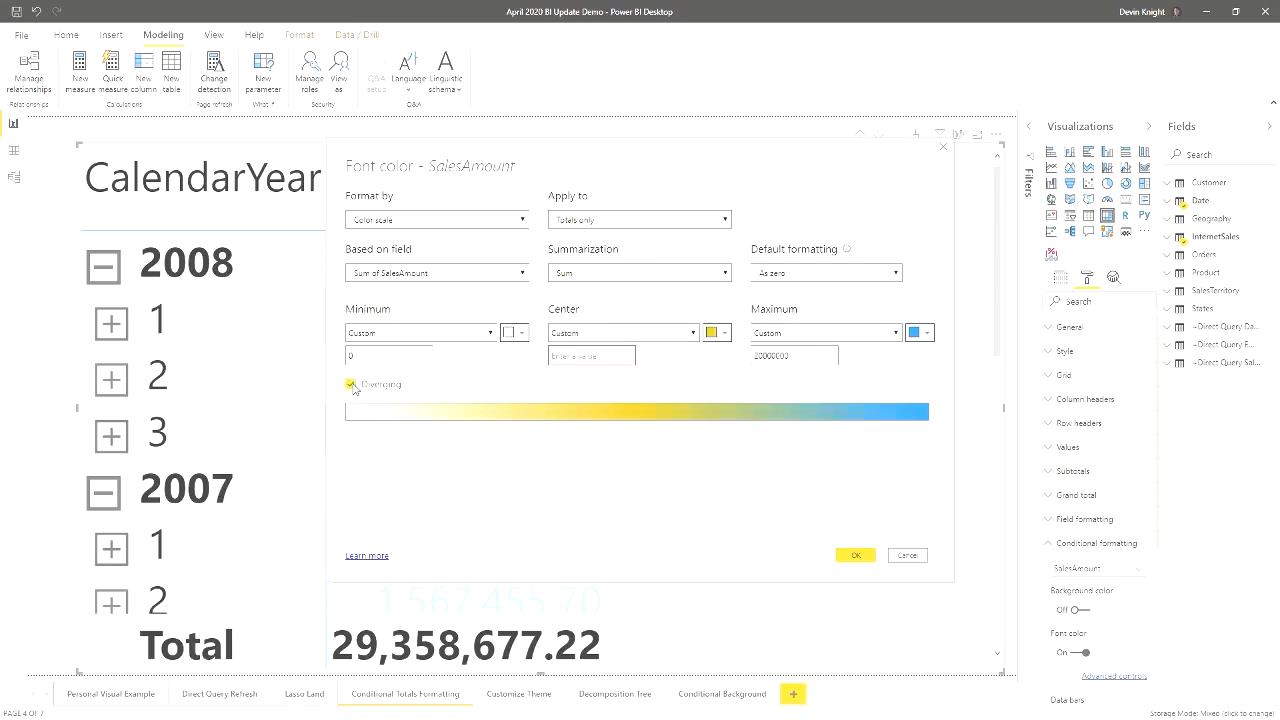
left_click(512, 333)
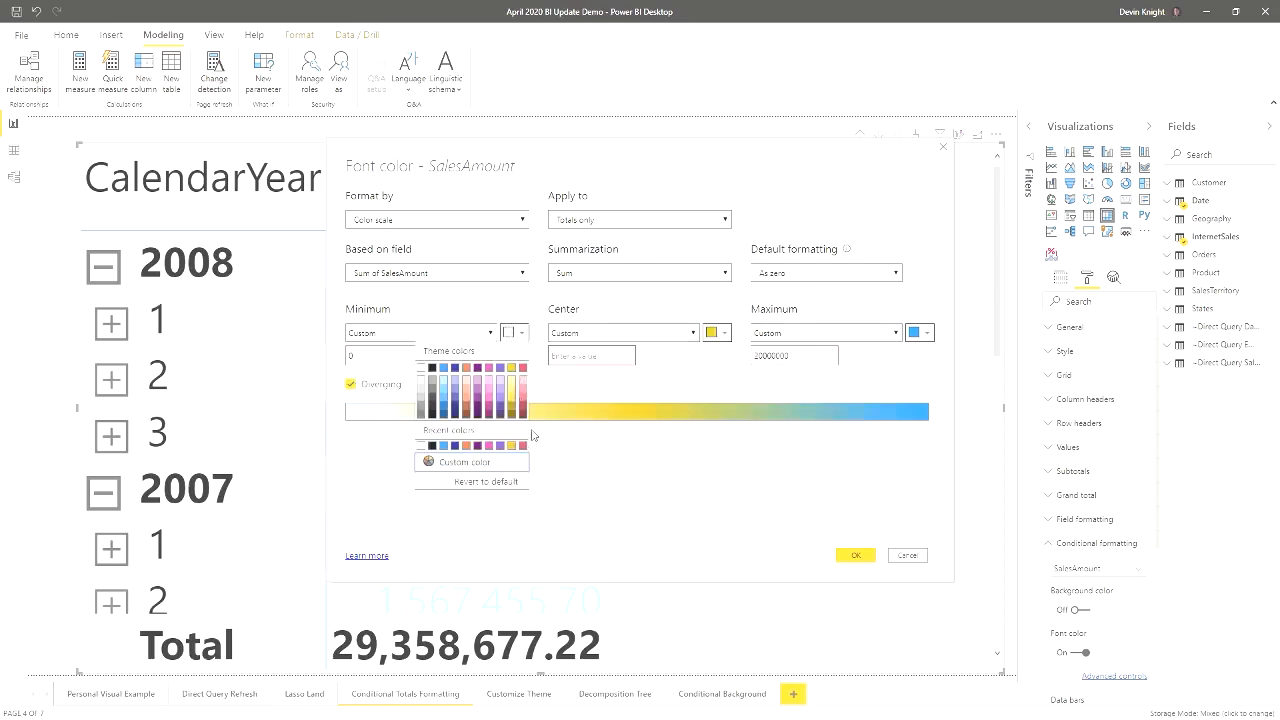
left_click(523, 368)
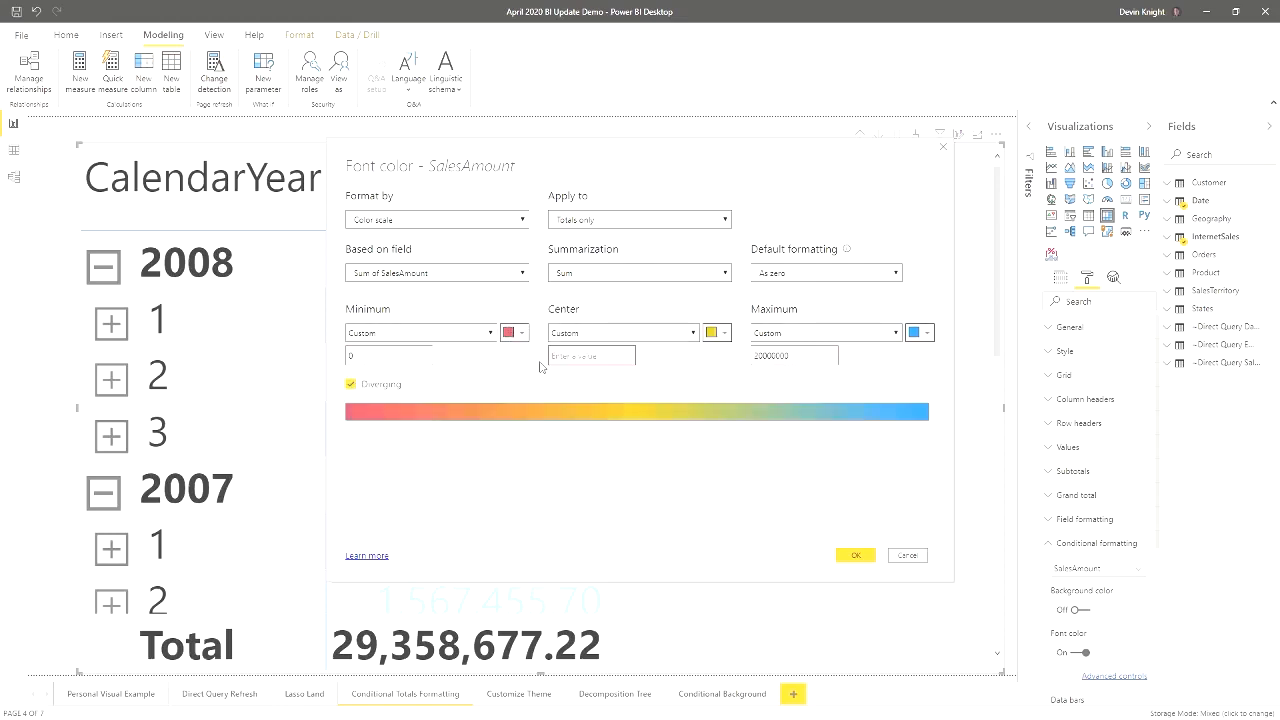
left_click(919, 333)
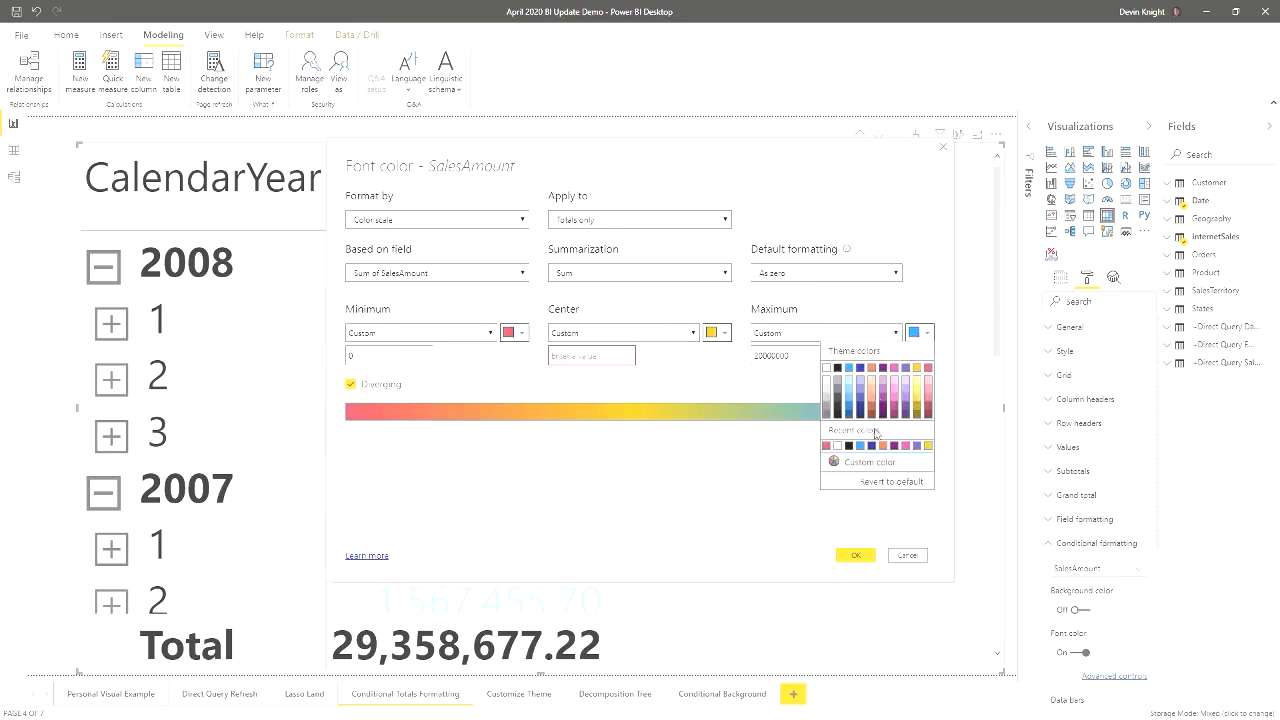
left_click(858, 462)
left_click(920, 359)
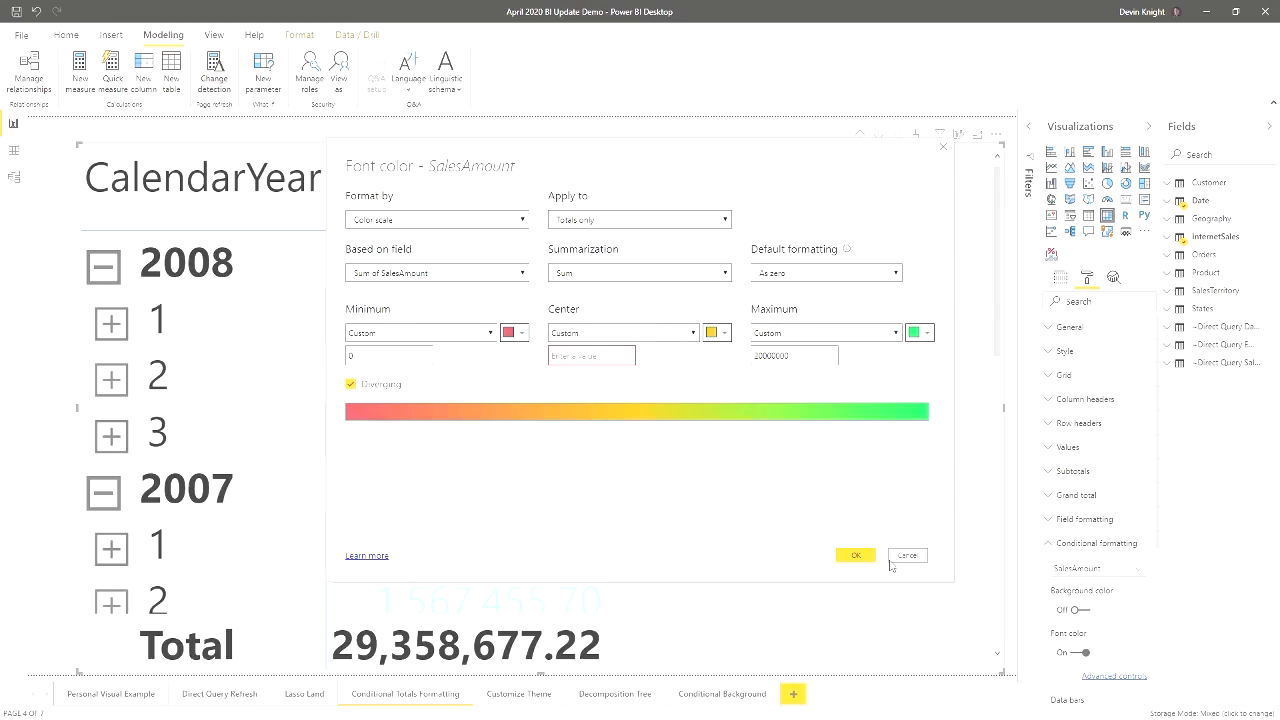
Set the diverging scale's custom center value to 10000000 and apply the font color settings
left_click(857, 556)
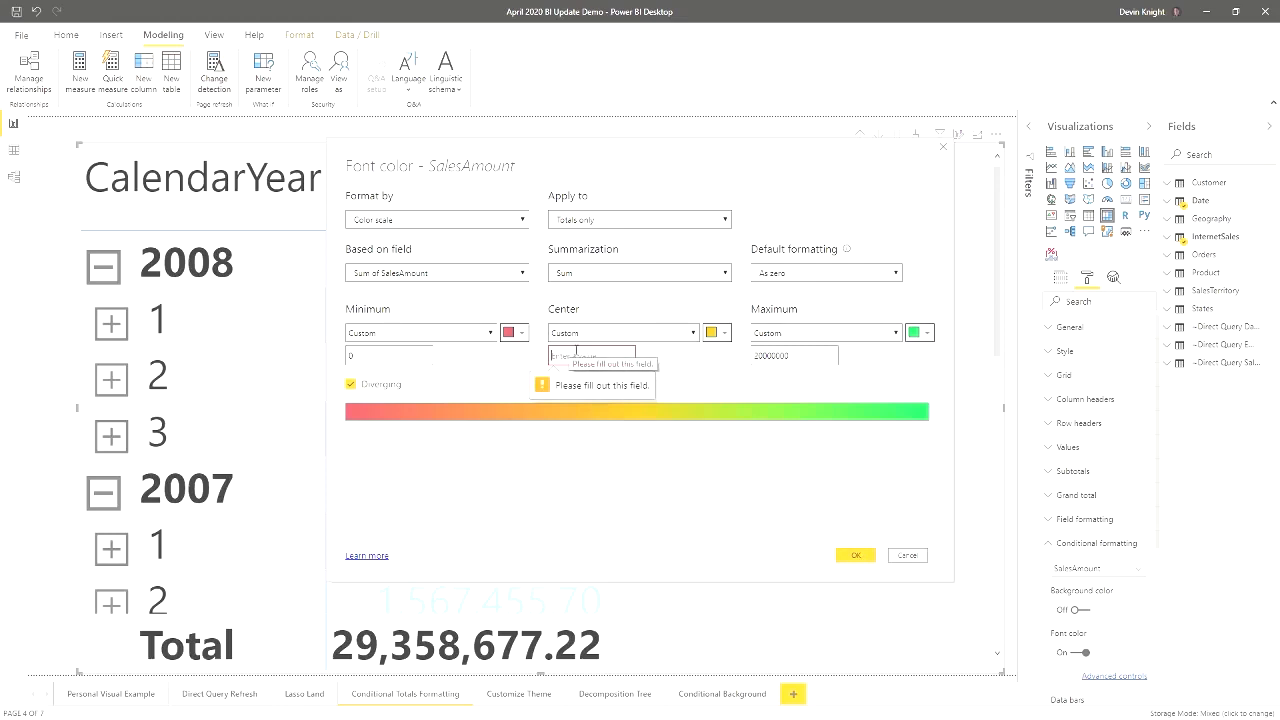
type("1000")
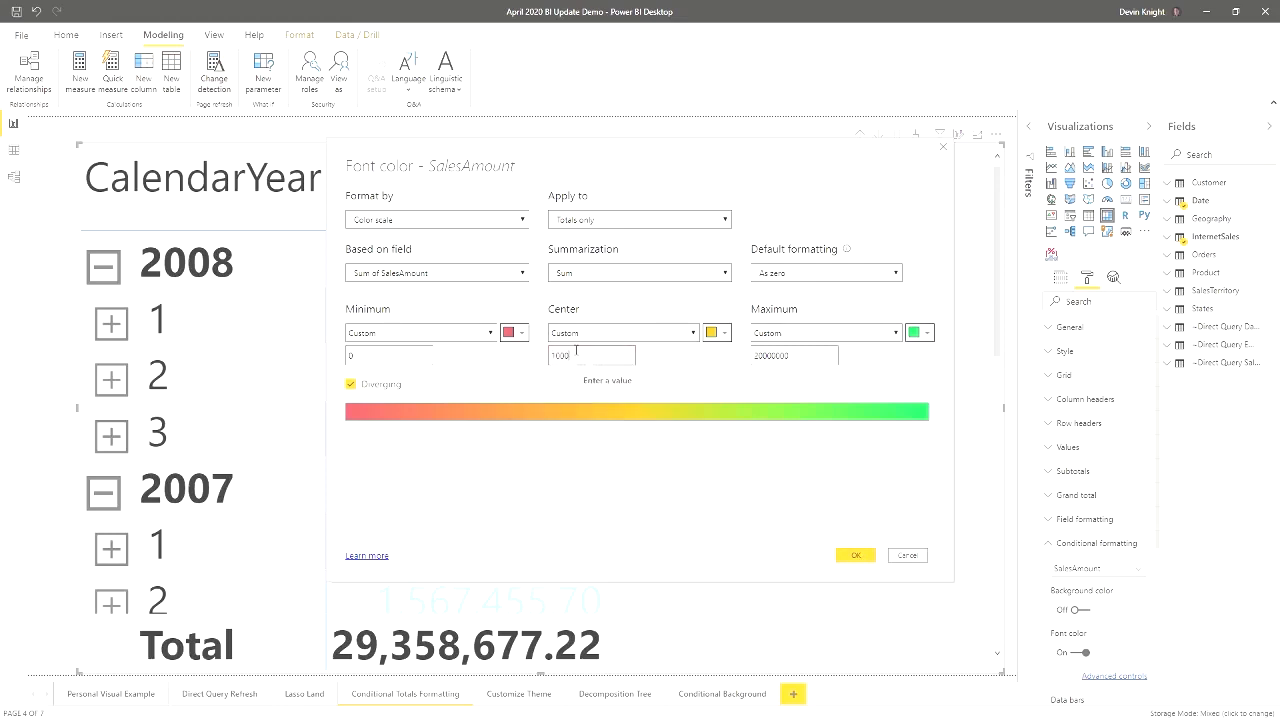
type("000")
left_click(856, 555)
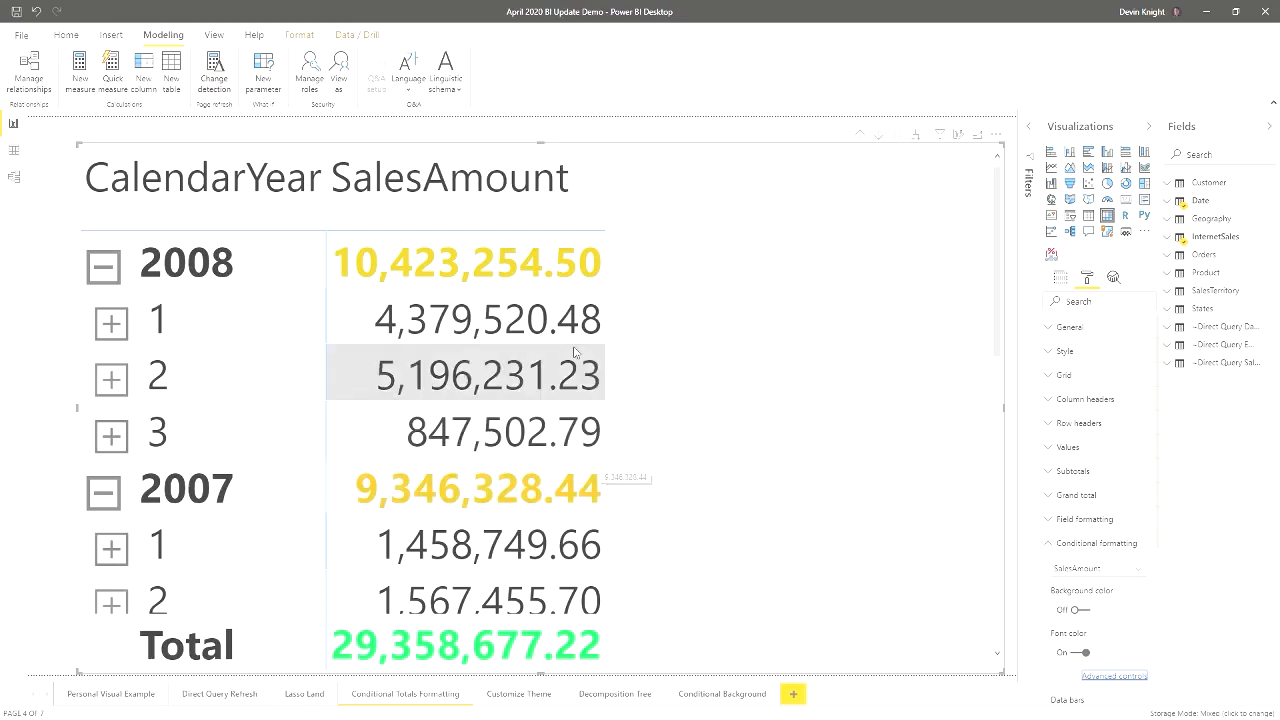
Apply the SalesAmount font color scale to Values and totals instead
left_click(1111, 684)
left_click(651, 218)
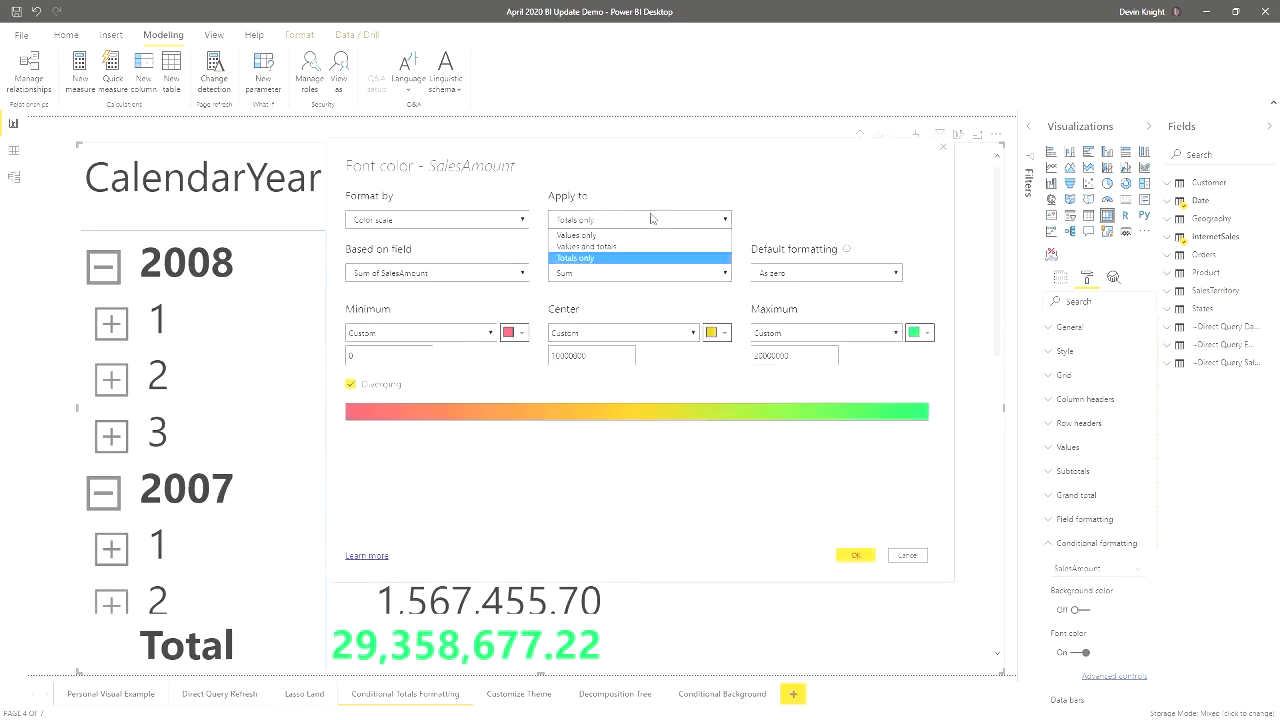
left_click(586, 246)
left_click(855, 557)
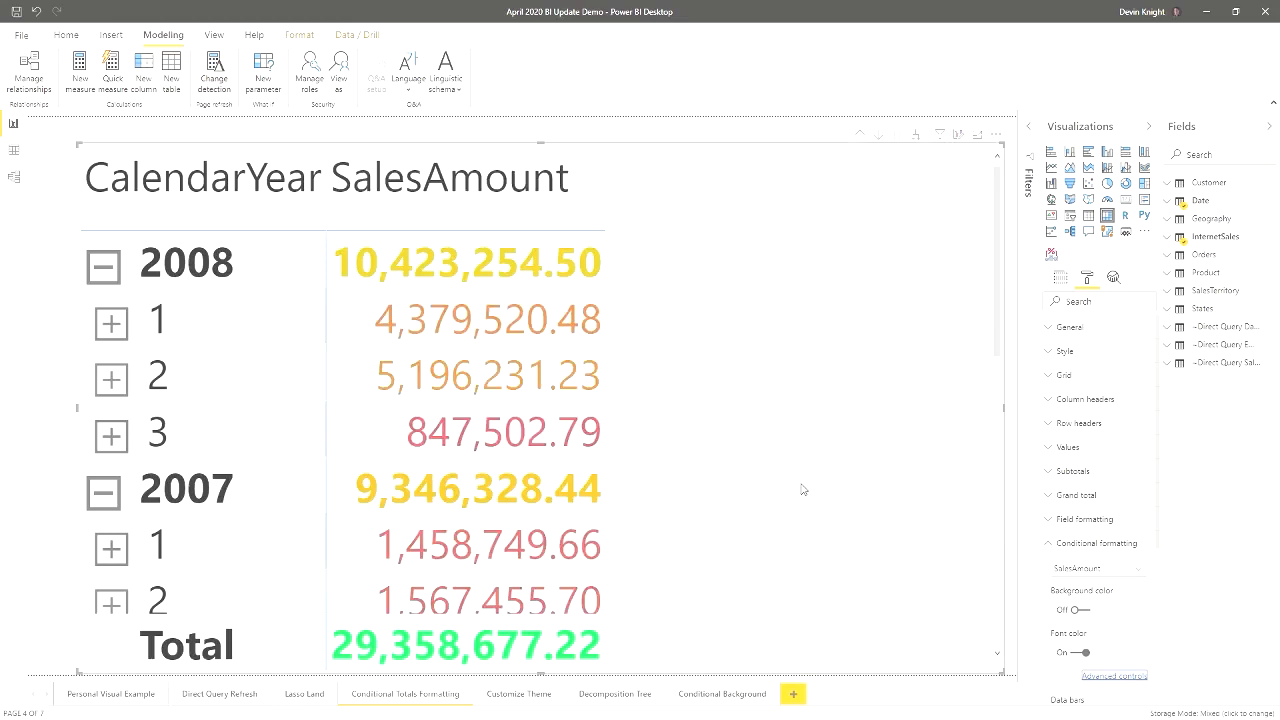
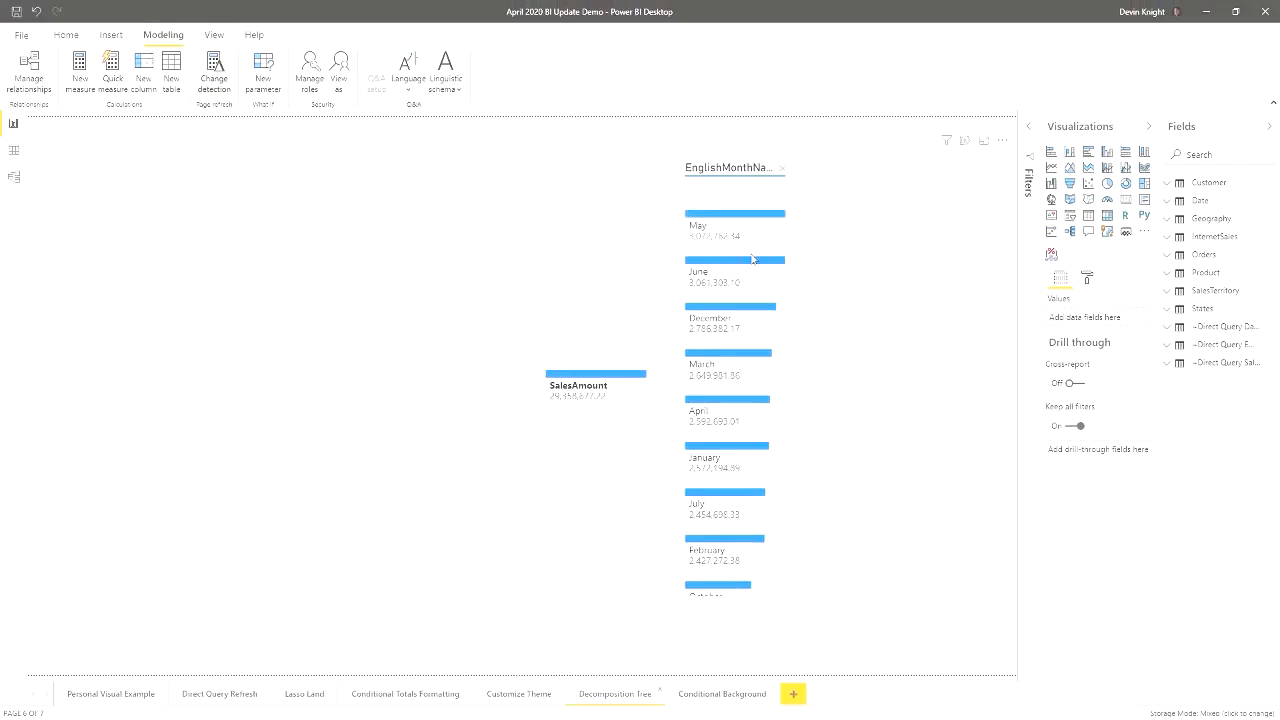
Select the decomposition tree, view its formatting options and display the tooltip for the June bar
left_click(811, 314)
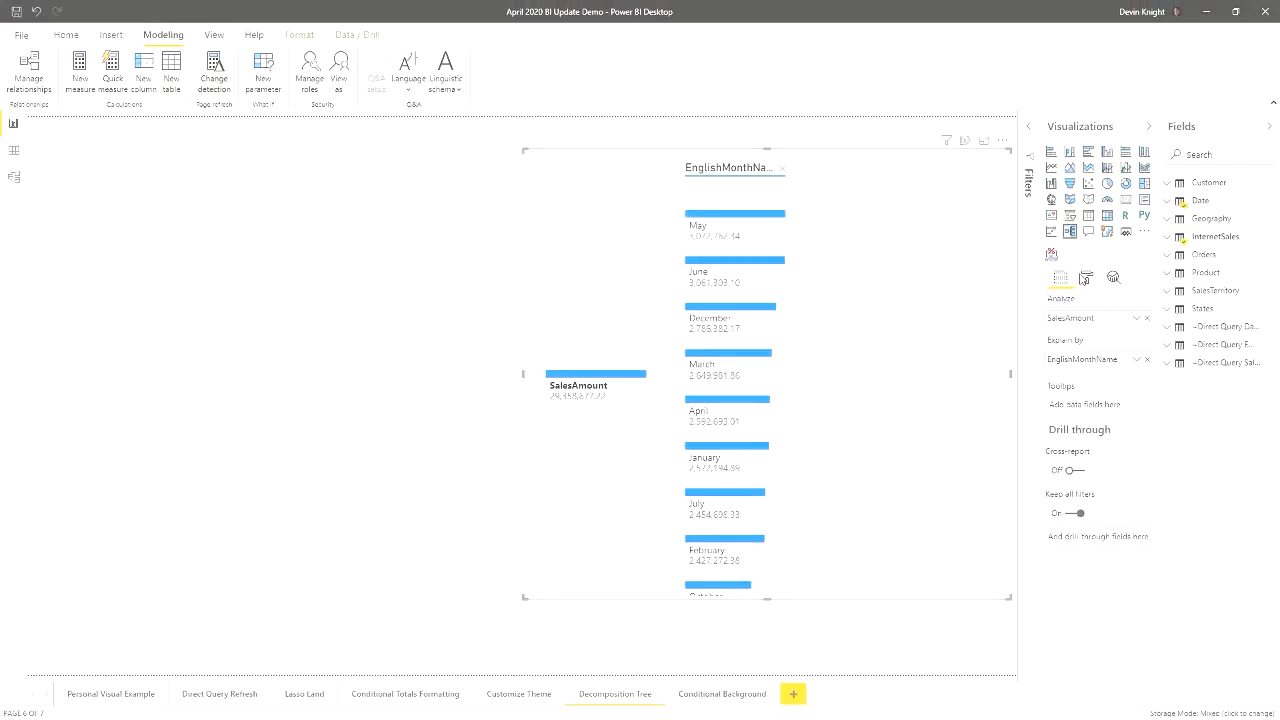
left_click(1088, 280)
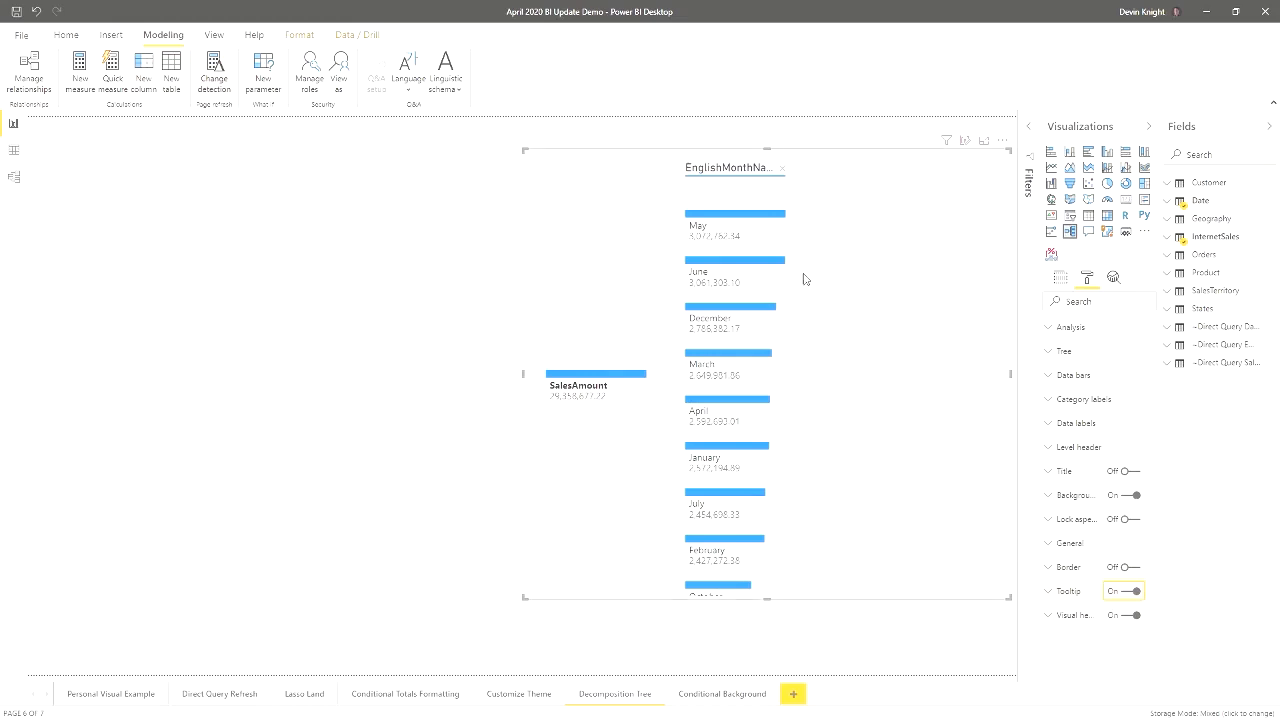
mouse_move(768, 264)
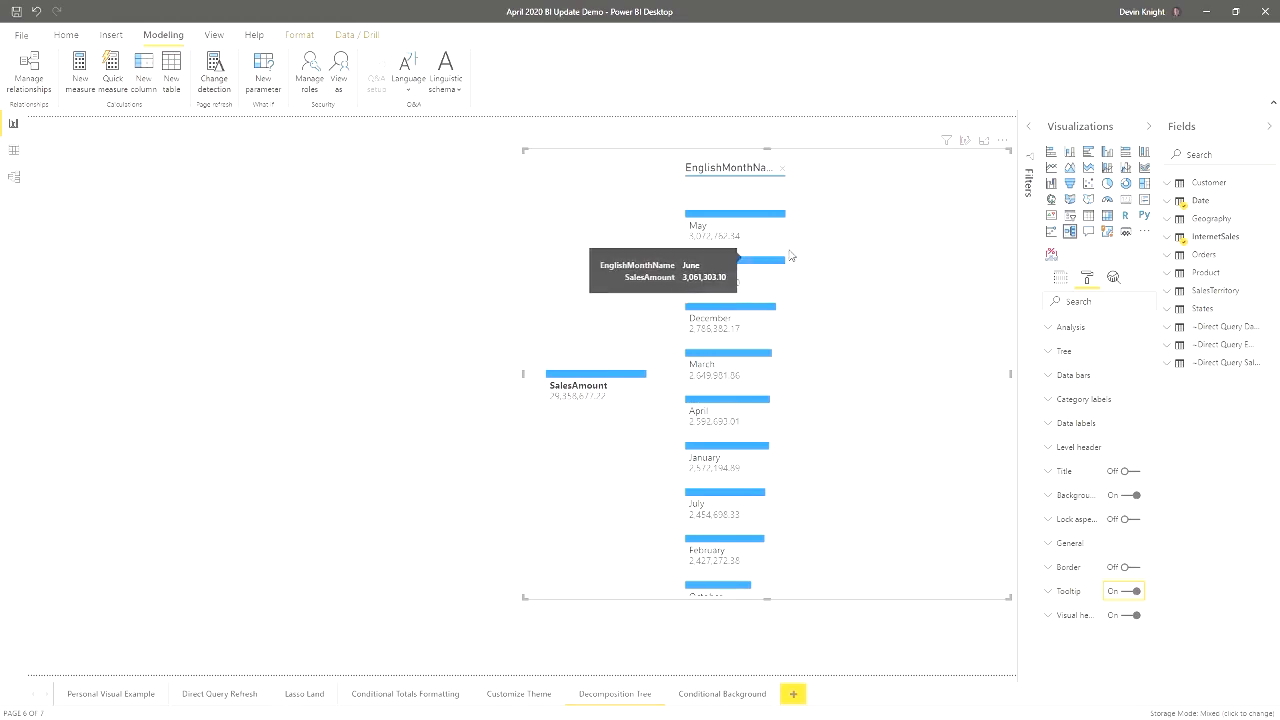
On the Personal Visual Example page, open the customization settings for the current theme
left_click(135, 693)
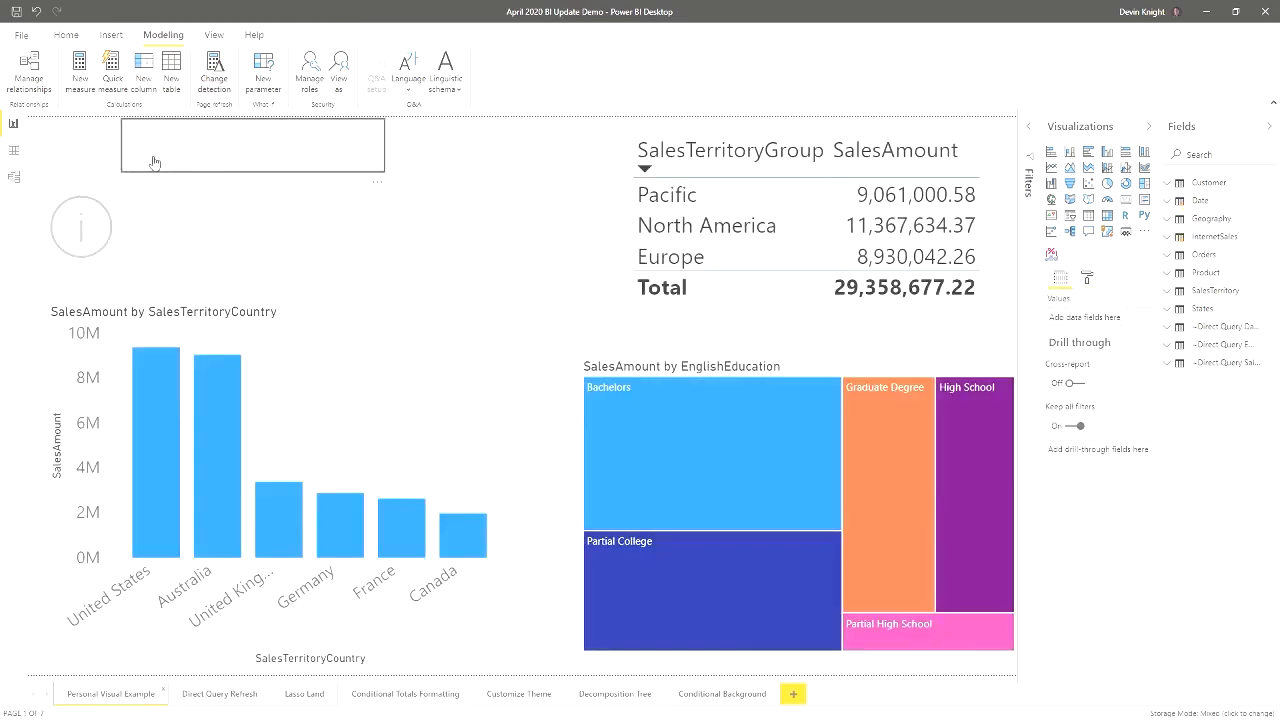
left_click(214, 35)
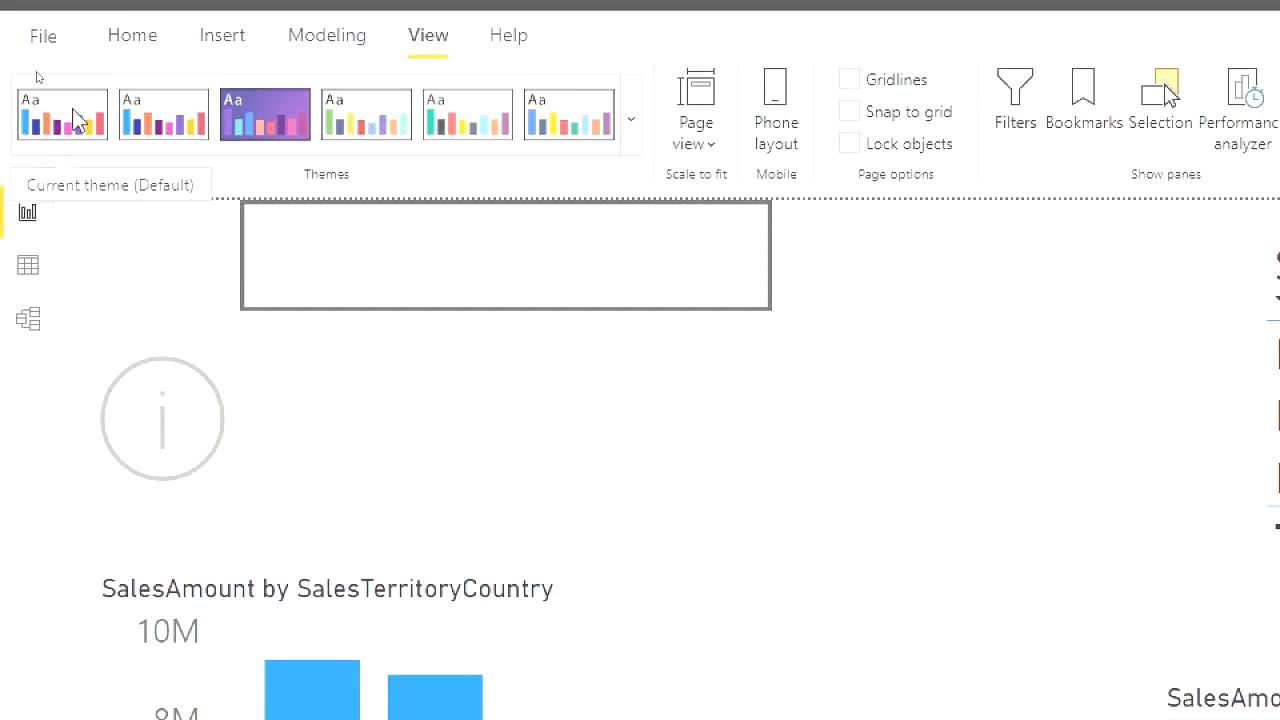
left_click(631, 128)
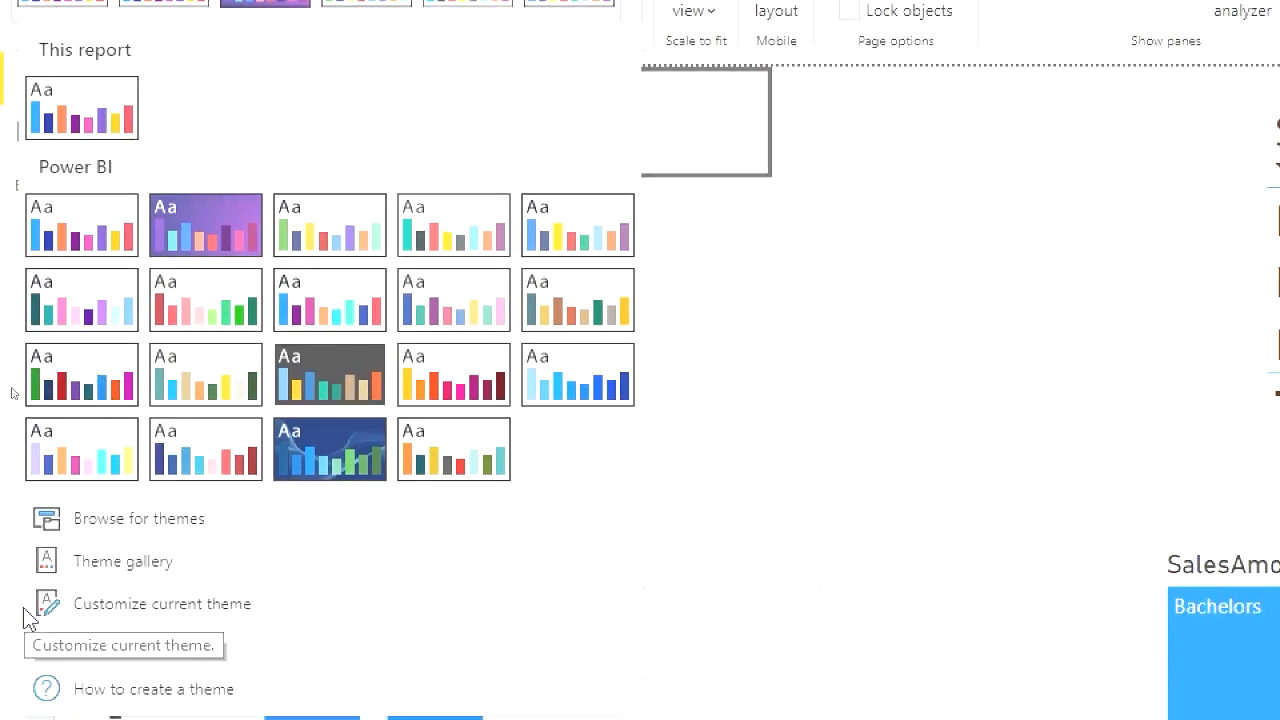
left_click(126, 607)
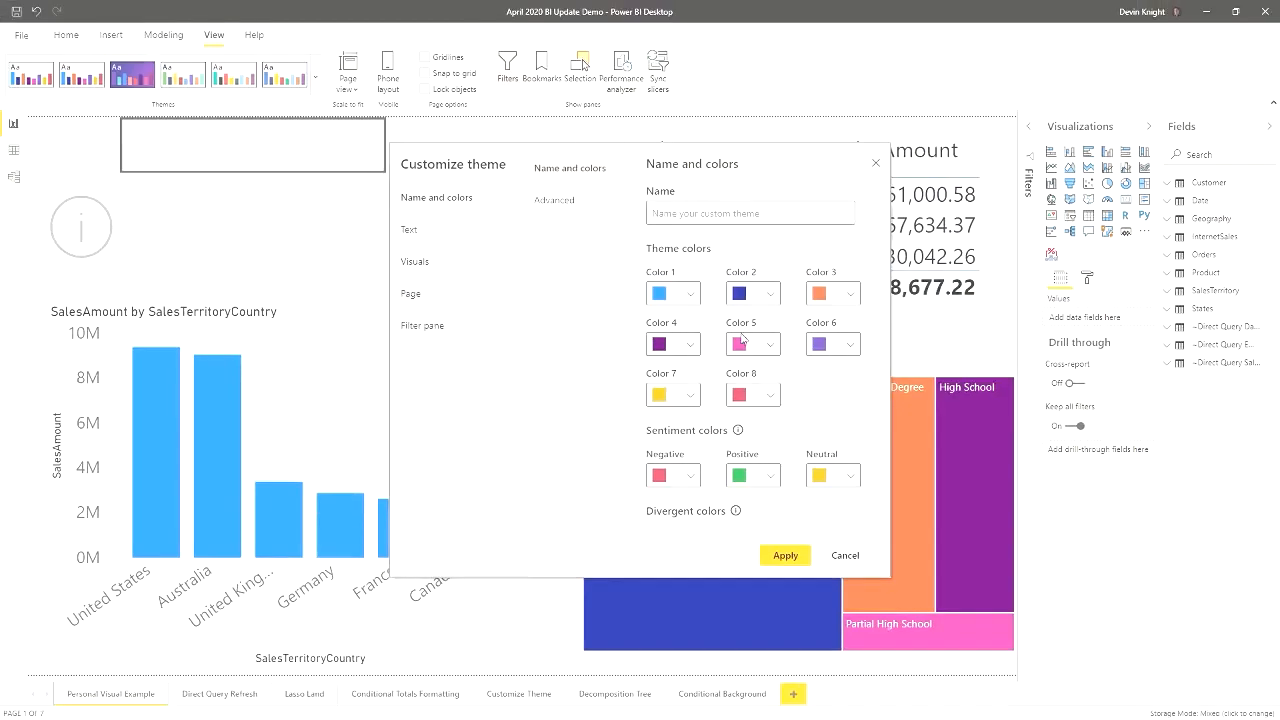
Set theme Color 5 to near-black #211B1F and Color 3 to a stronger orange
left_click(769, 349)
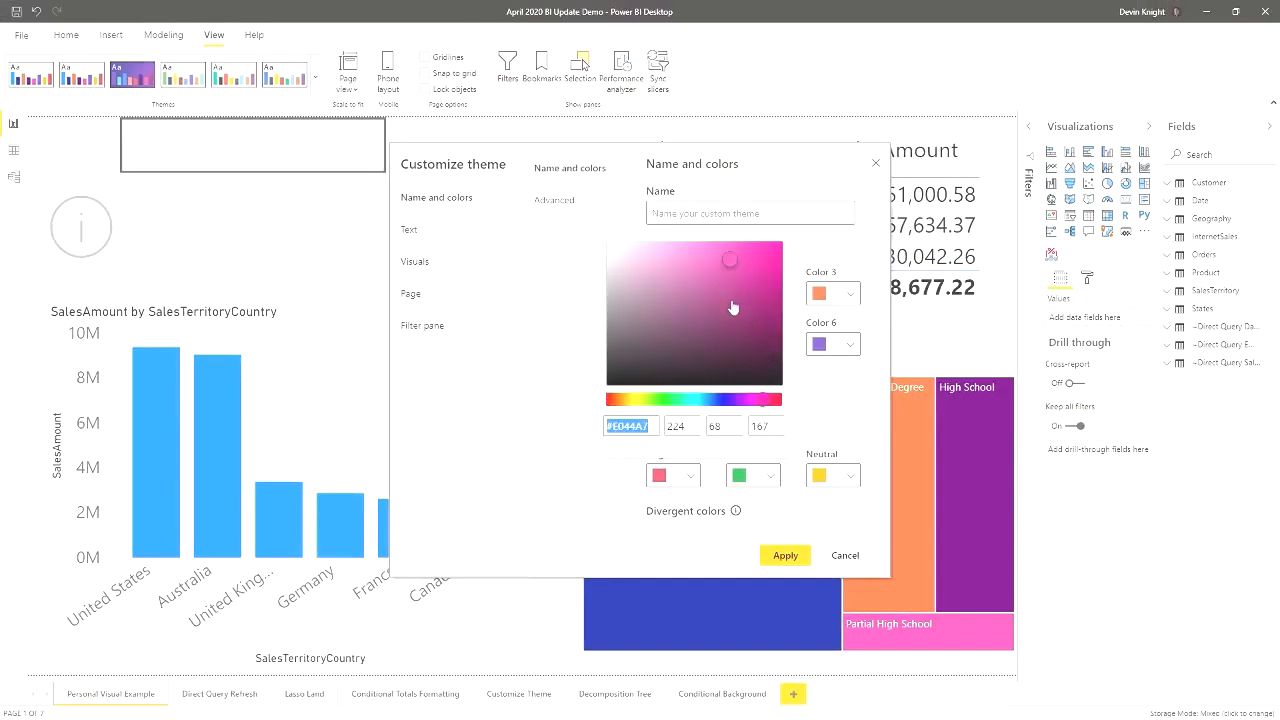
left_click_drag(733, 305, 648, 369)
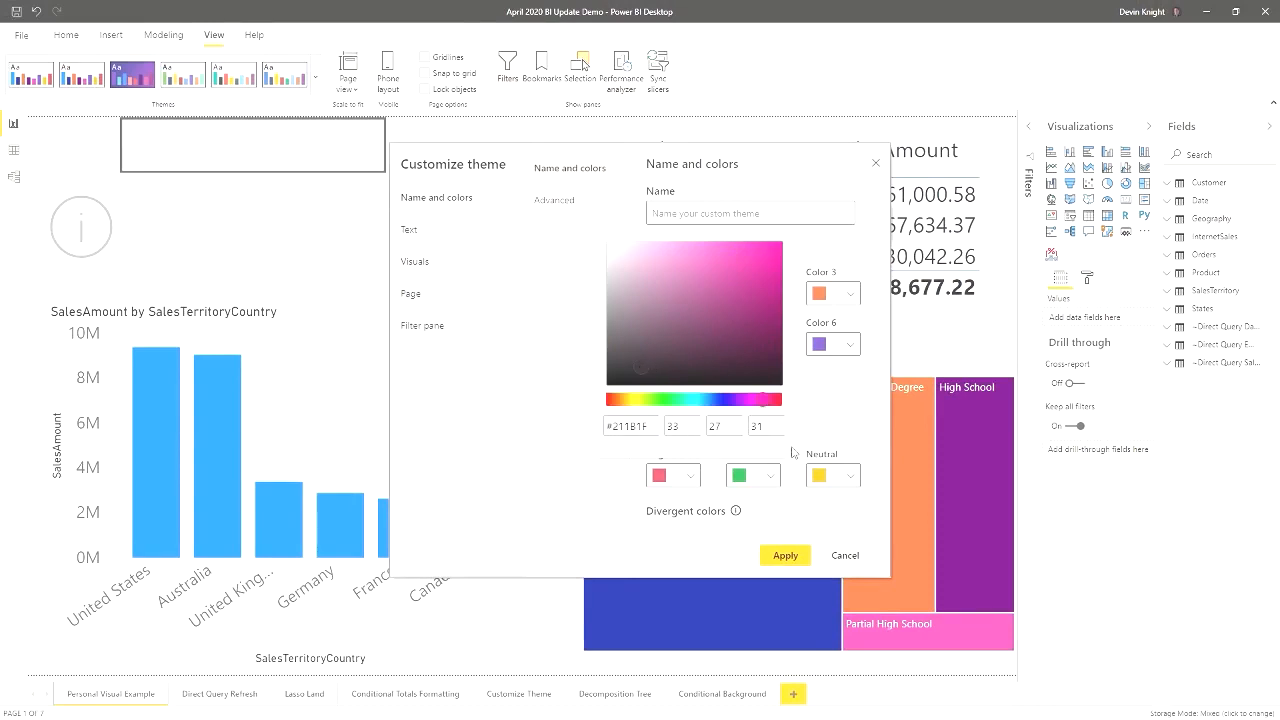
left_click(843, 300)
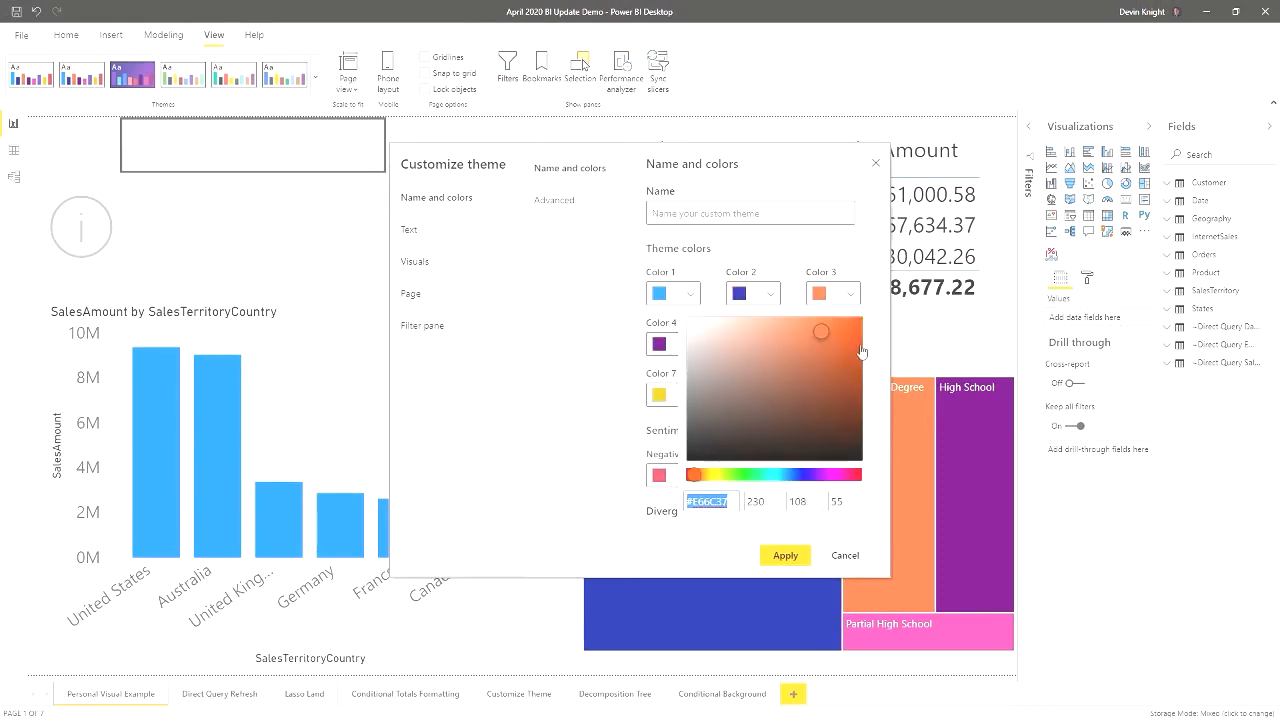
left_click(605, 297)
Set theme Color 1 to bright green #10FF48 and apply the customized theme to the report
left_click(690, 293)
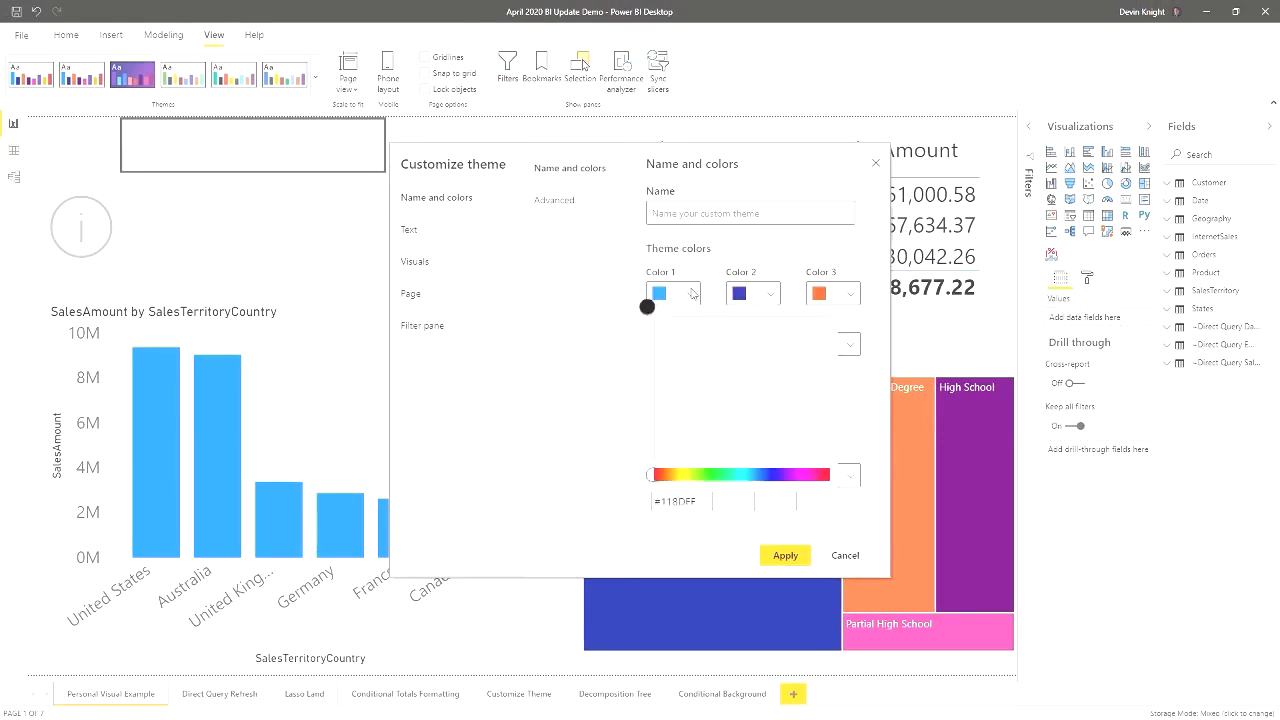
left_click(718, 474)
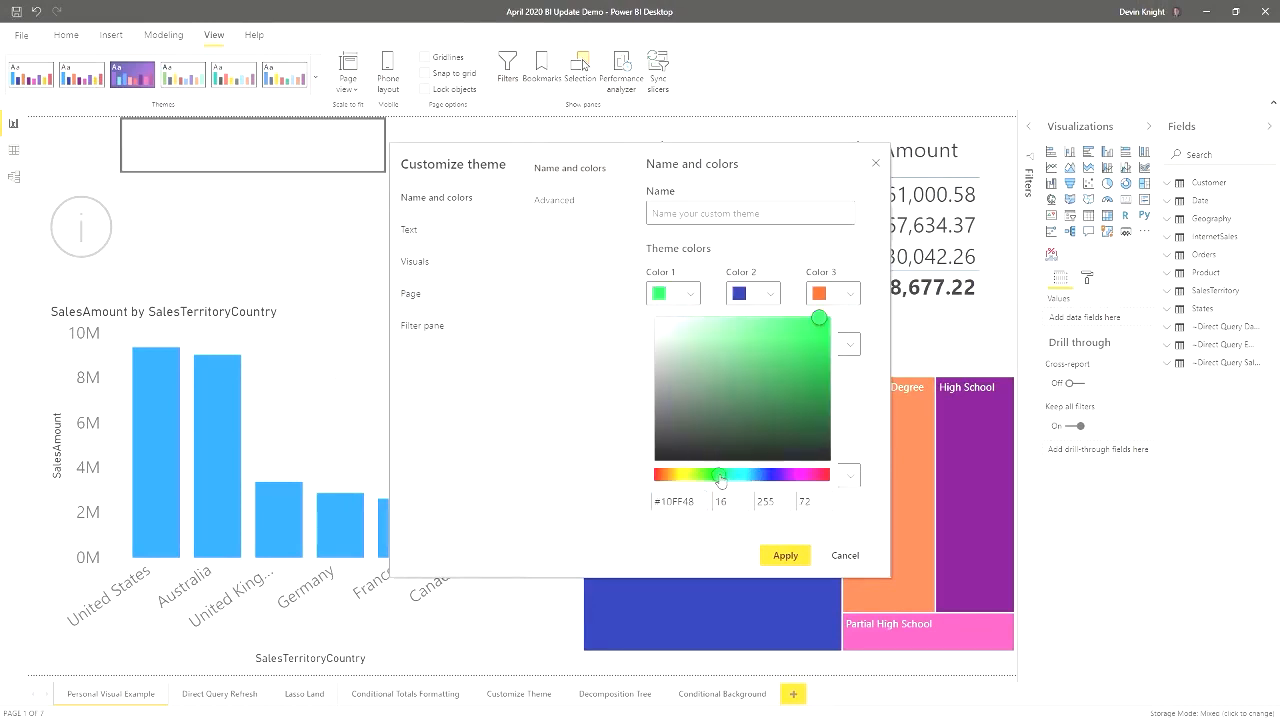
left_click(795, 556)
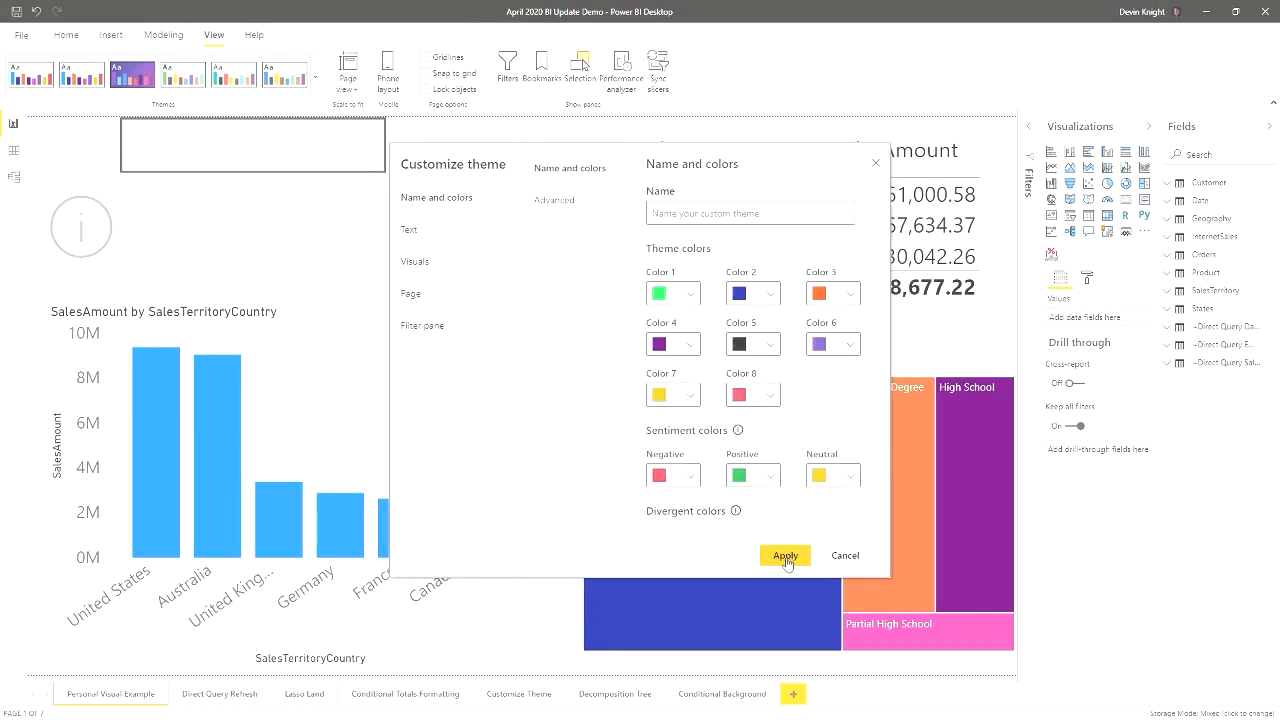
left_click(786, 558)
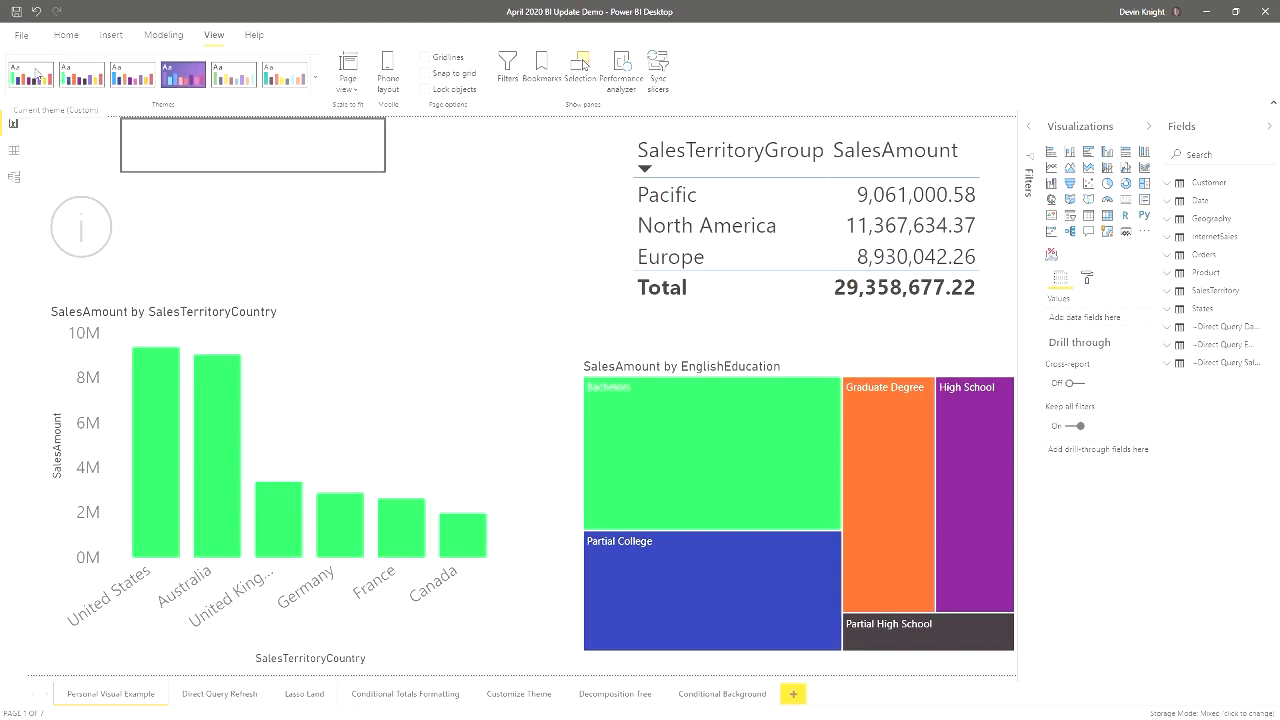
left_click(316, 80)
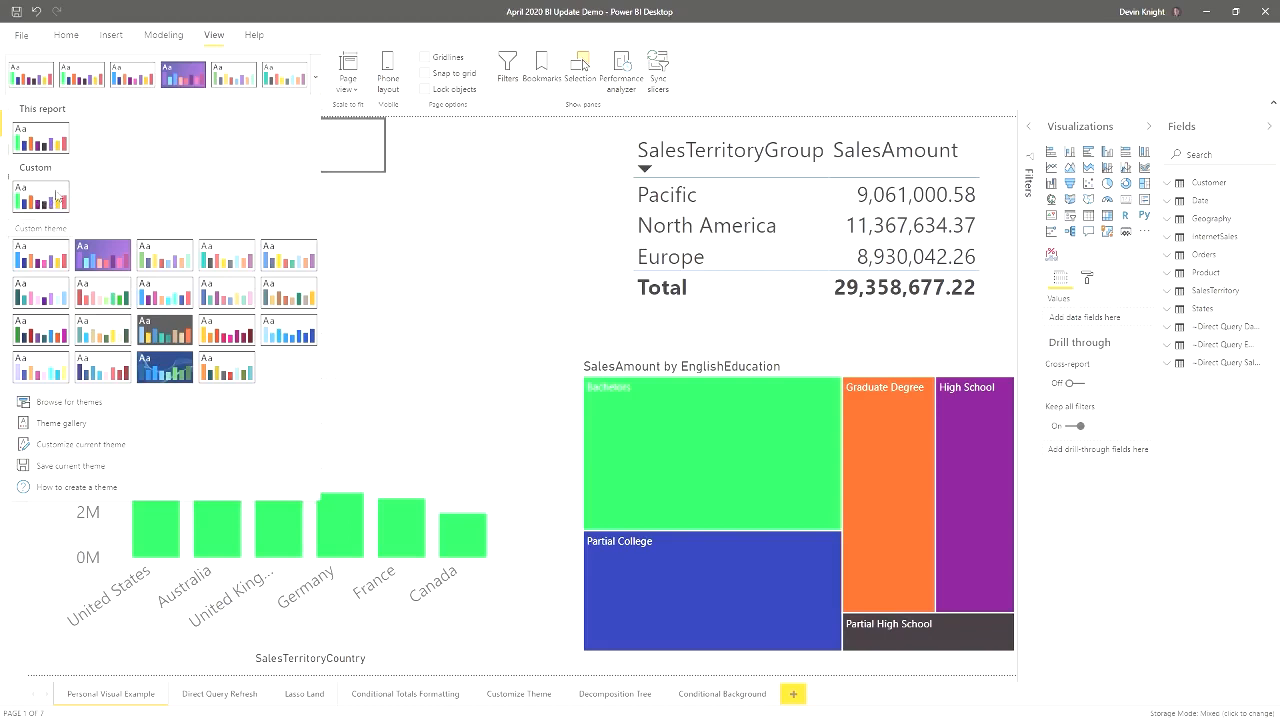
left_click(80, 445)
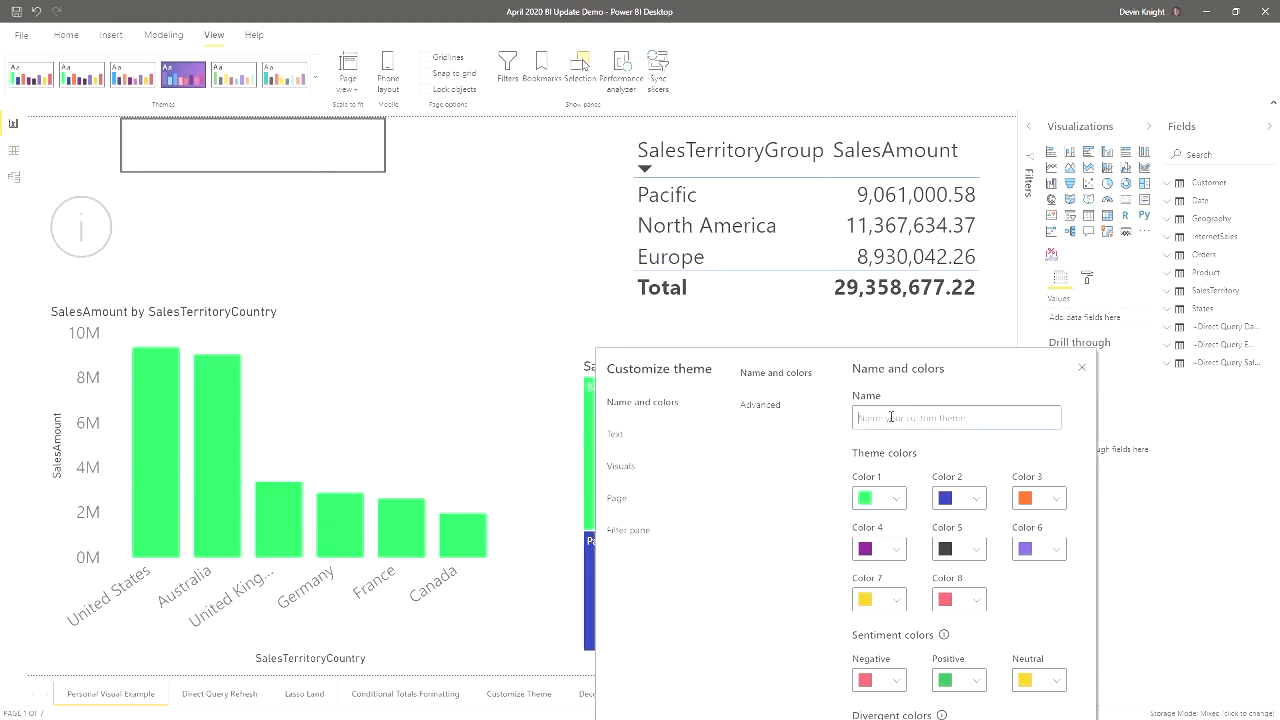
type("Dev")
scroll(987, 659, "down", 3)
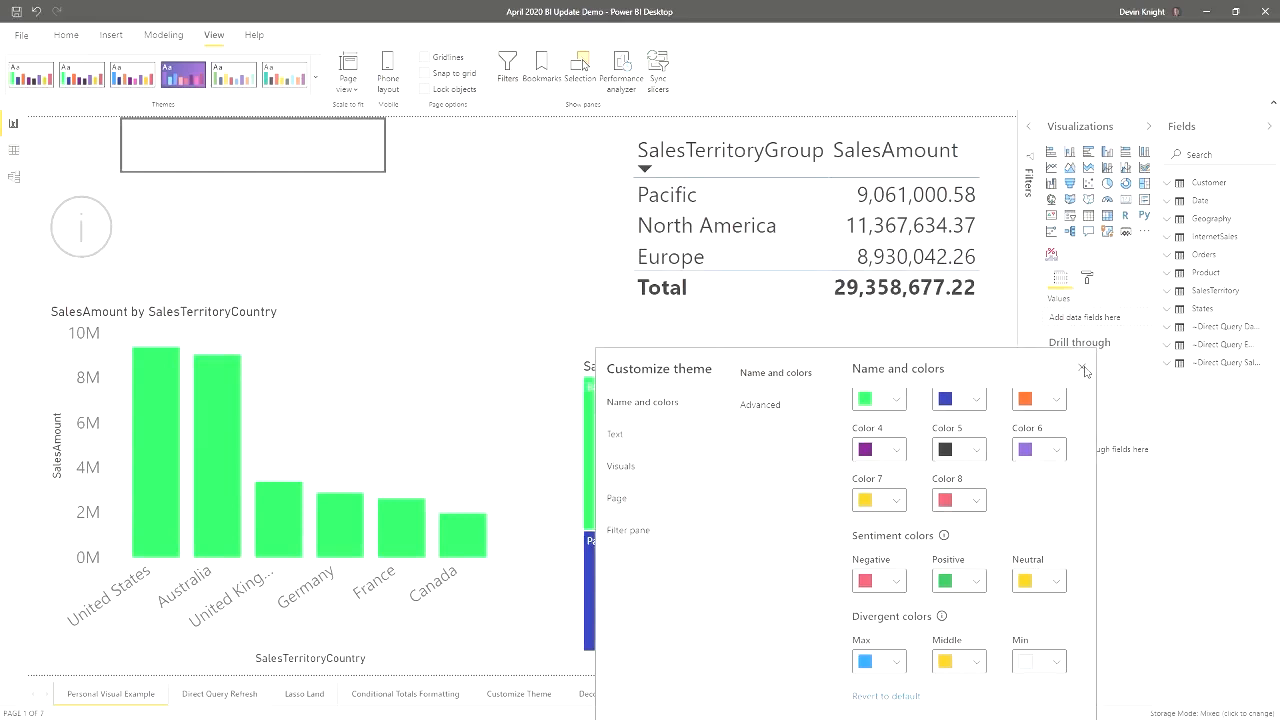
left_click(1082, 370)
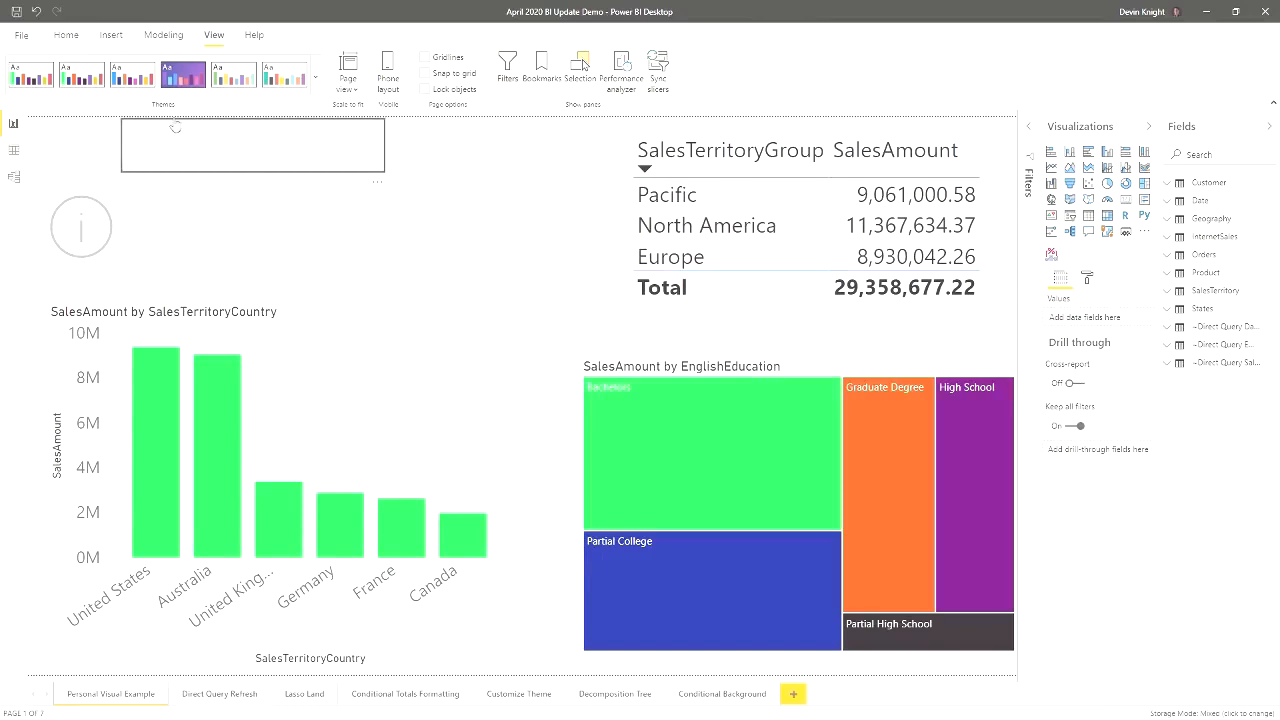
left_click(316, 80)
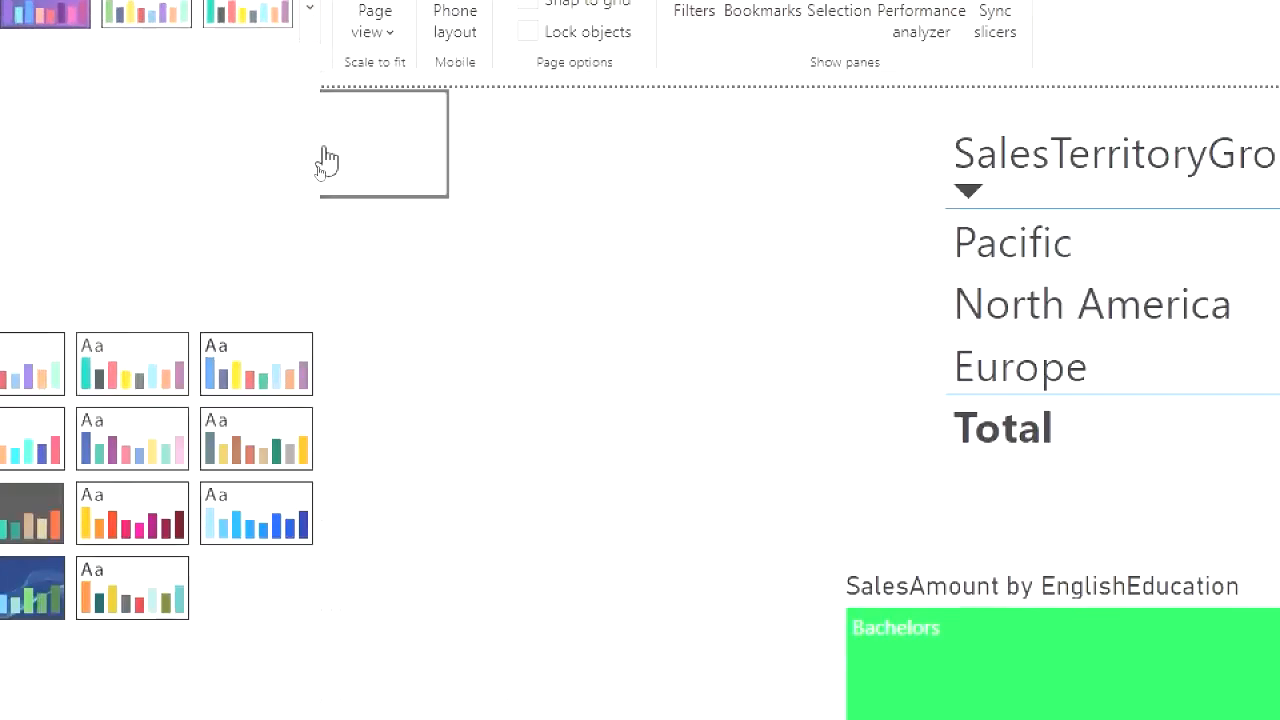
left_click(321, 146)
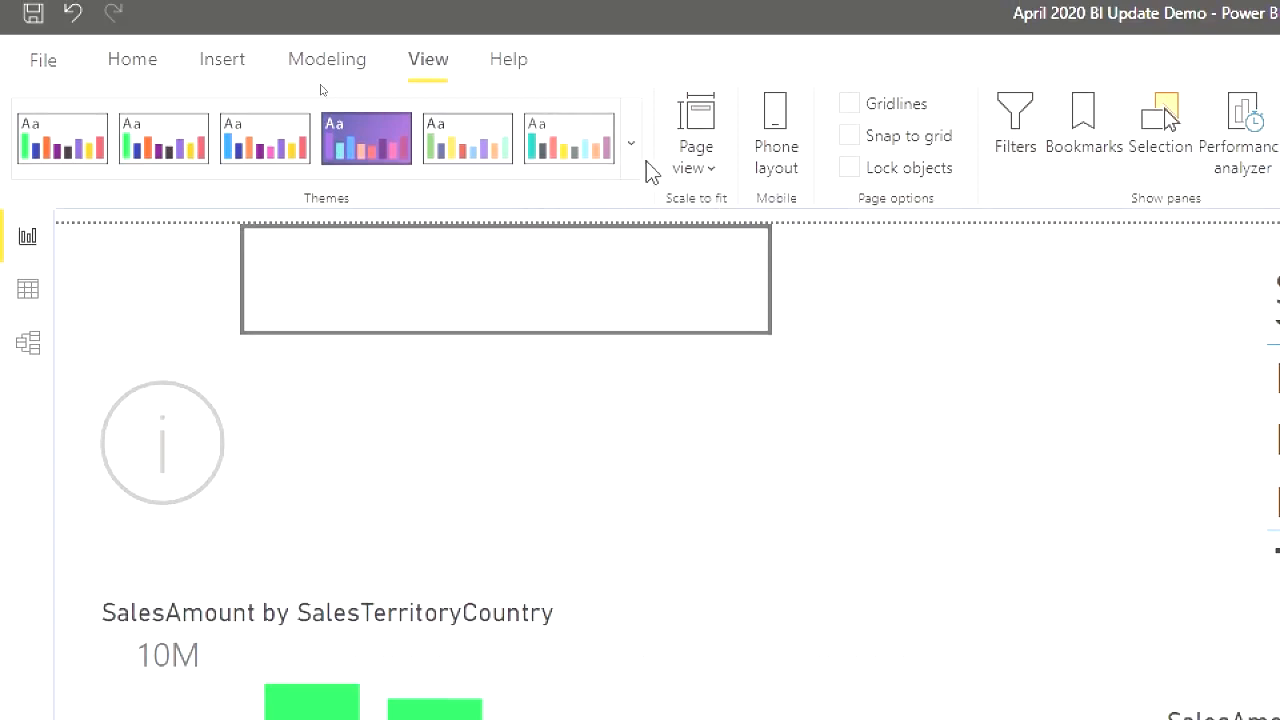
left_click(631, 147)
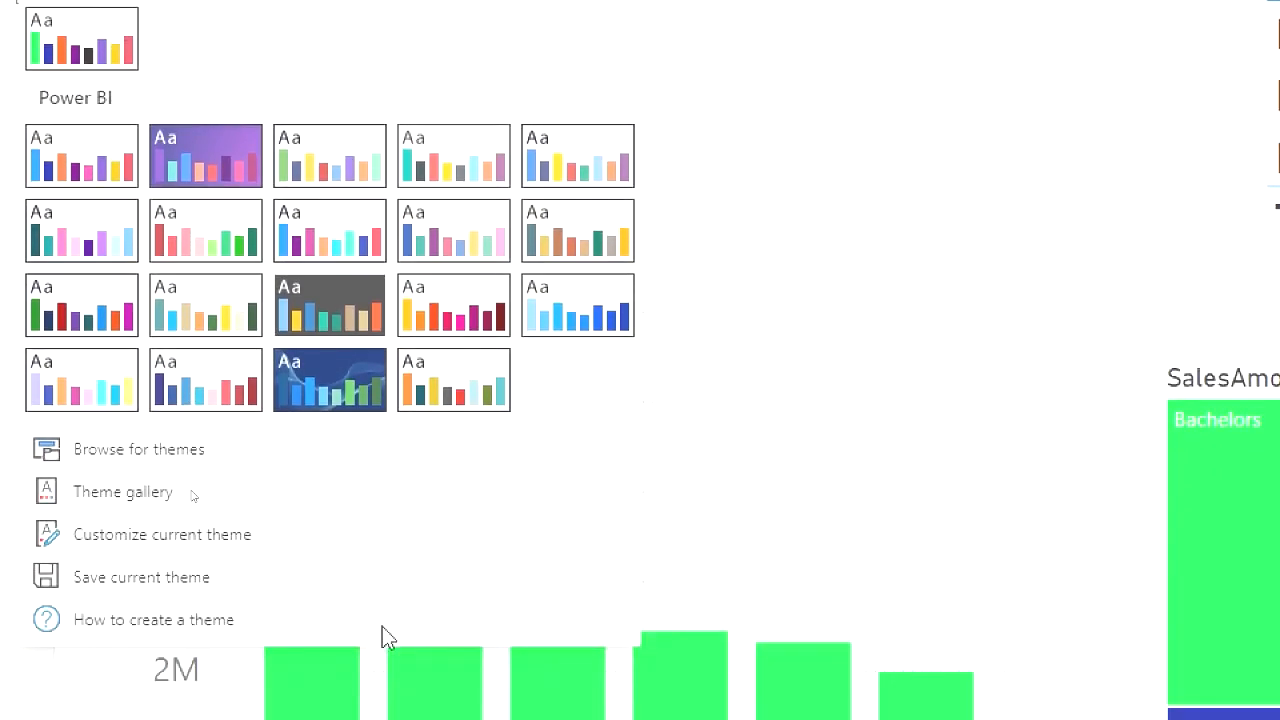
left_click(387, 630)
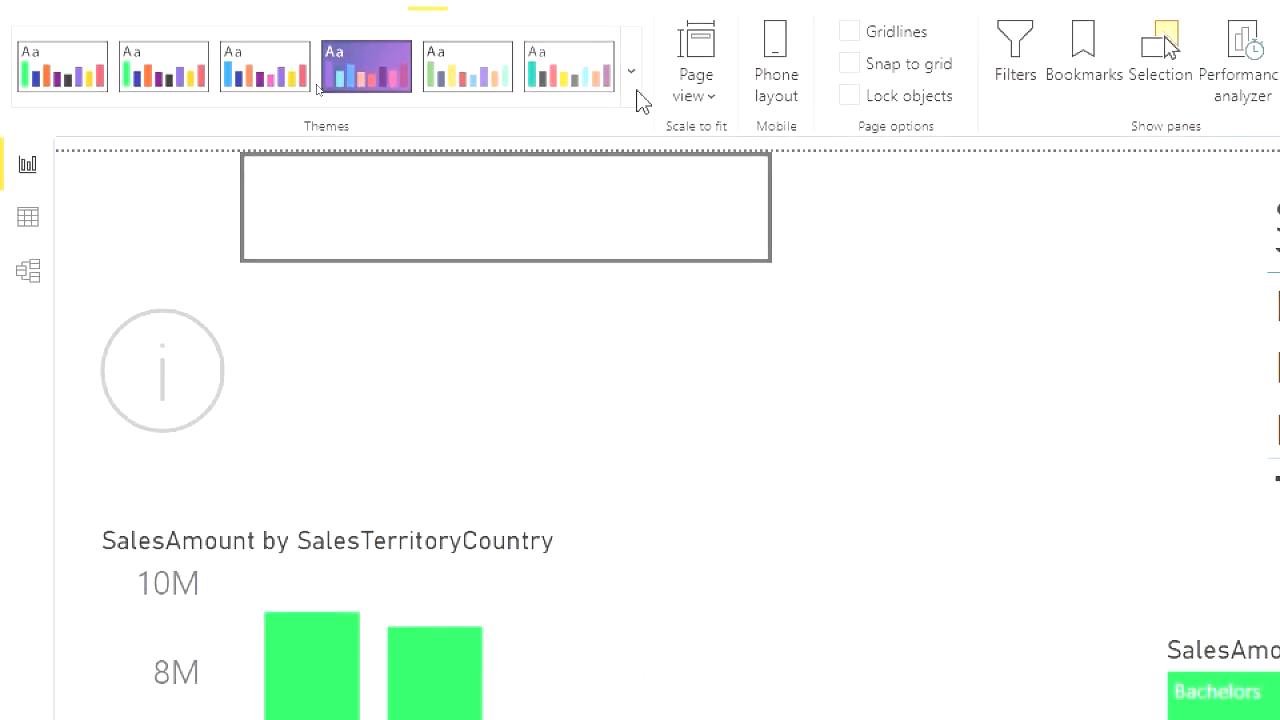
left_click(631, 45)
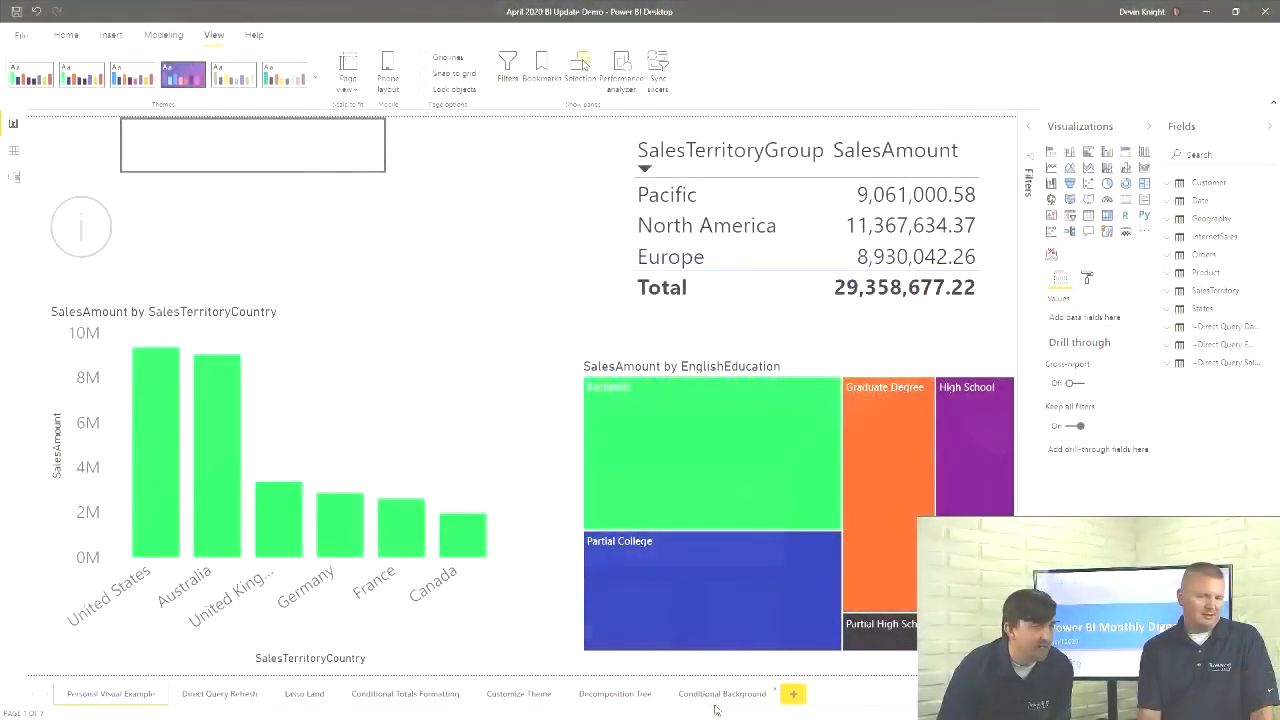
On the Conditional Background page, compare years 2005 and 2006 in the CalendarYear slicer, finishing with 2005 selected
left_click(712, 694)
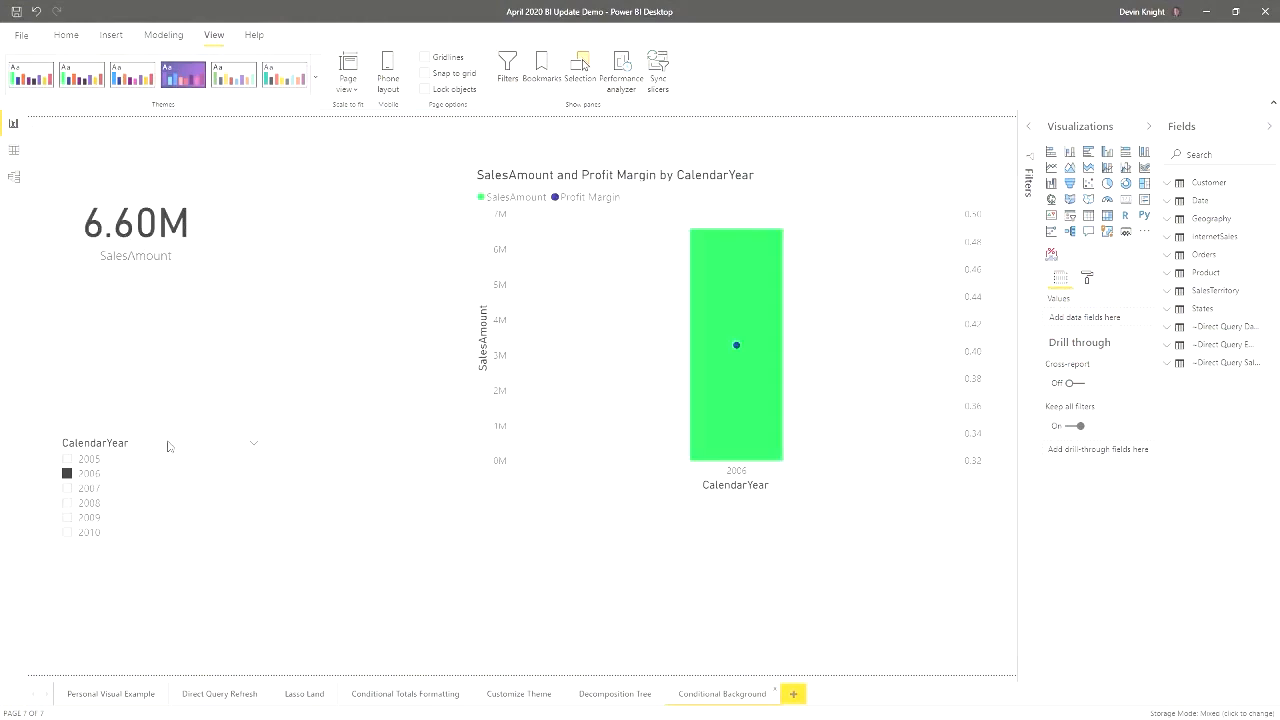
left_click(67, 459)
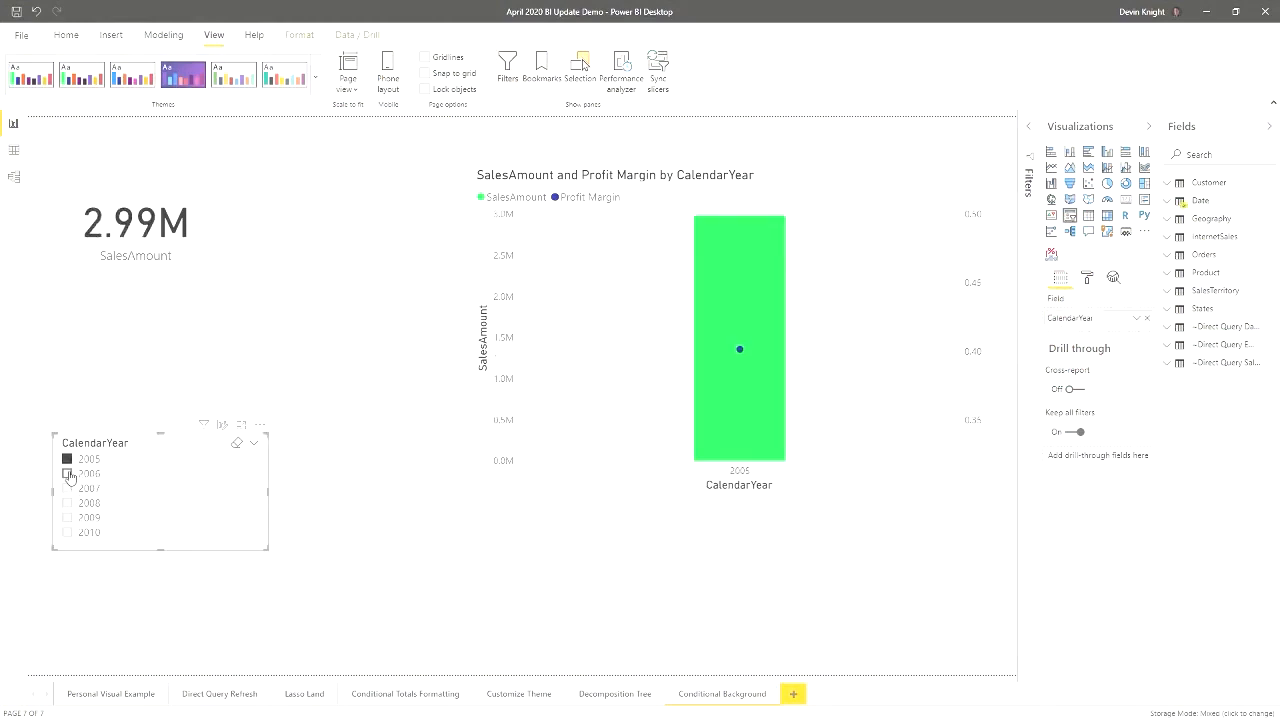
left_click(67, 474)
left_click(67, 473)
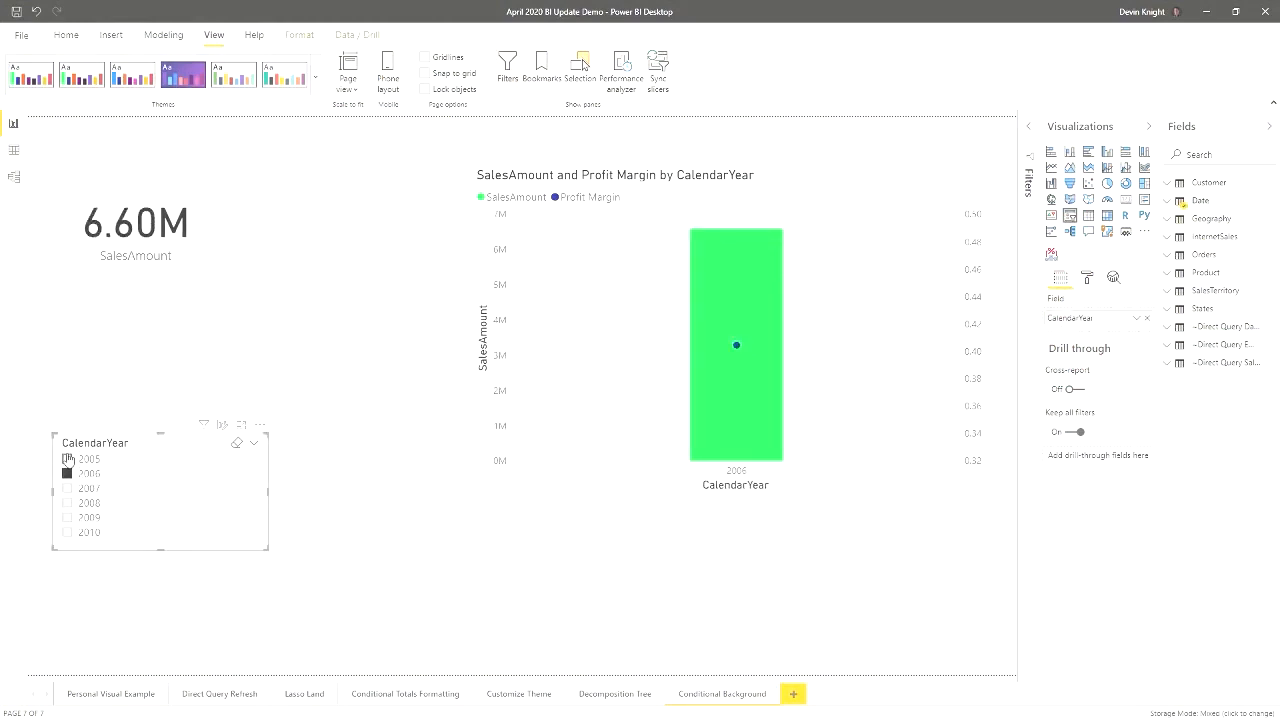
left_click(67, 459)
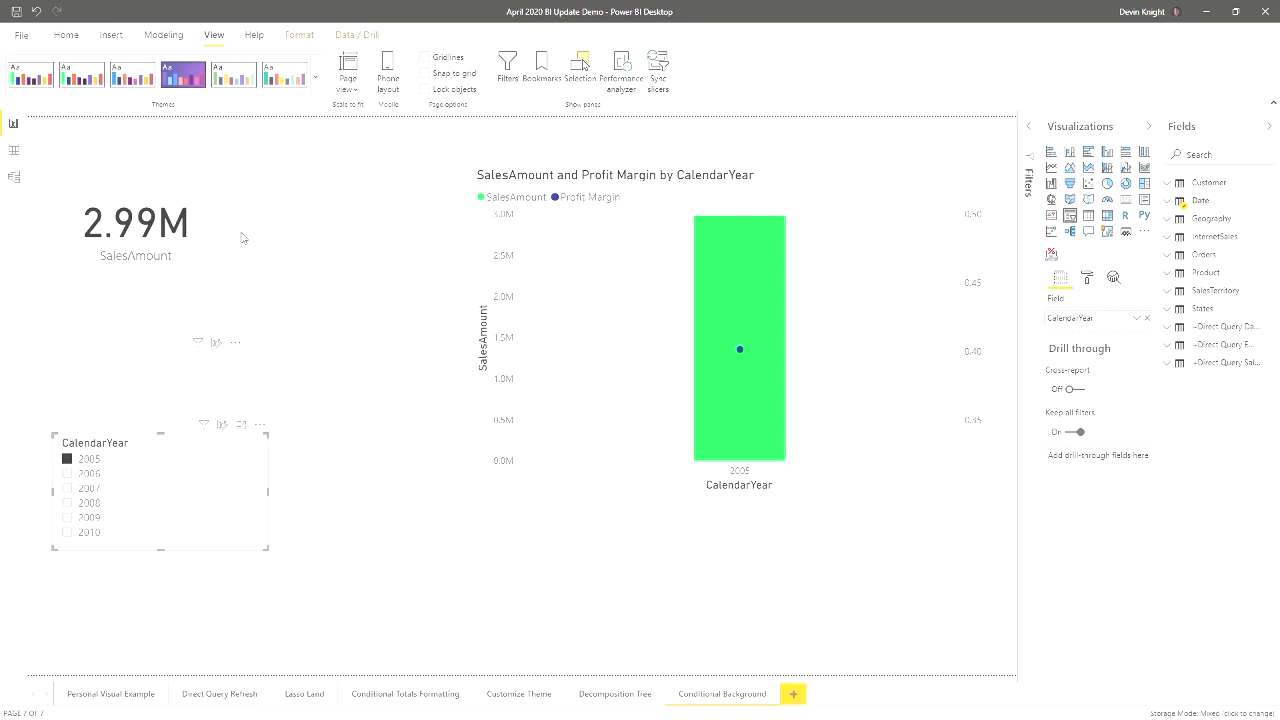
Select the SalesAmount card and expand its Background formatting options
left_click(206, 272)
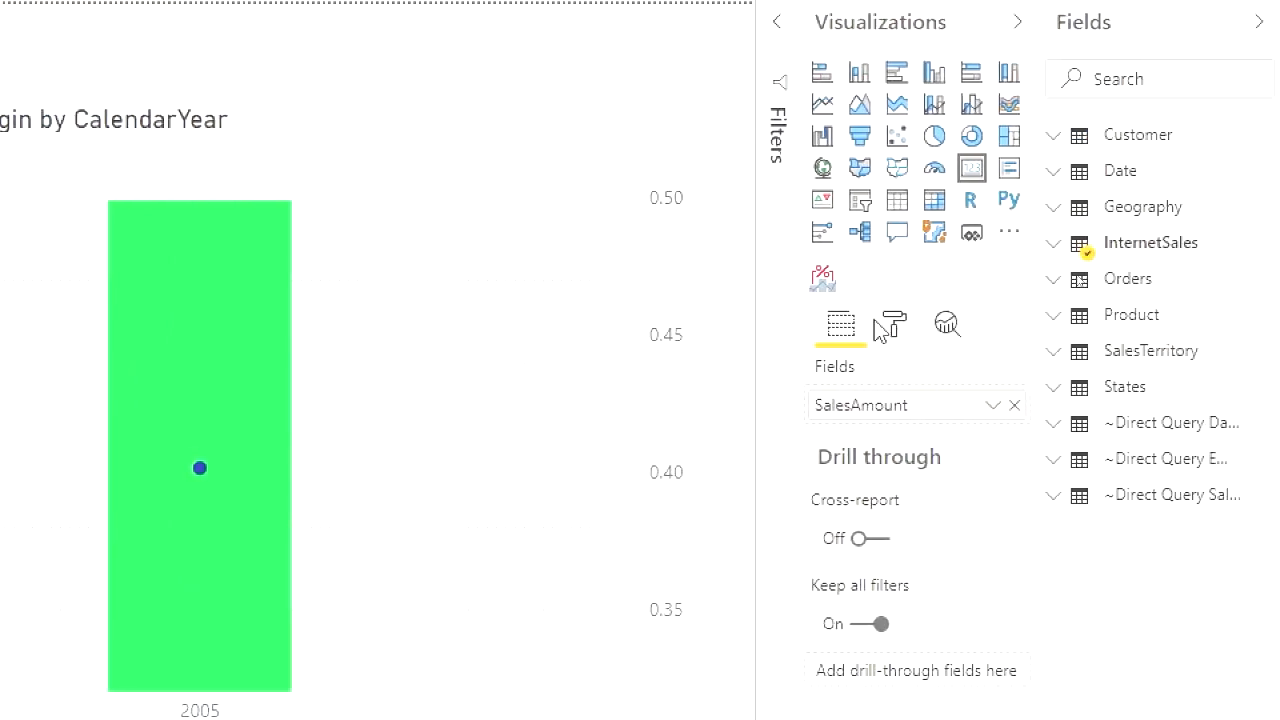
left_click(891, 325)
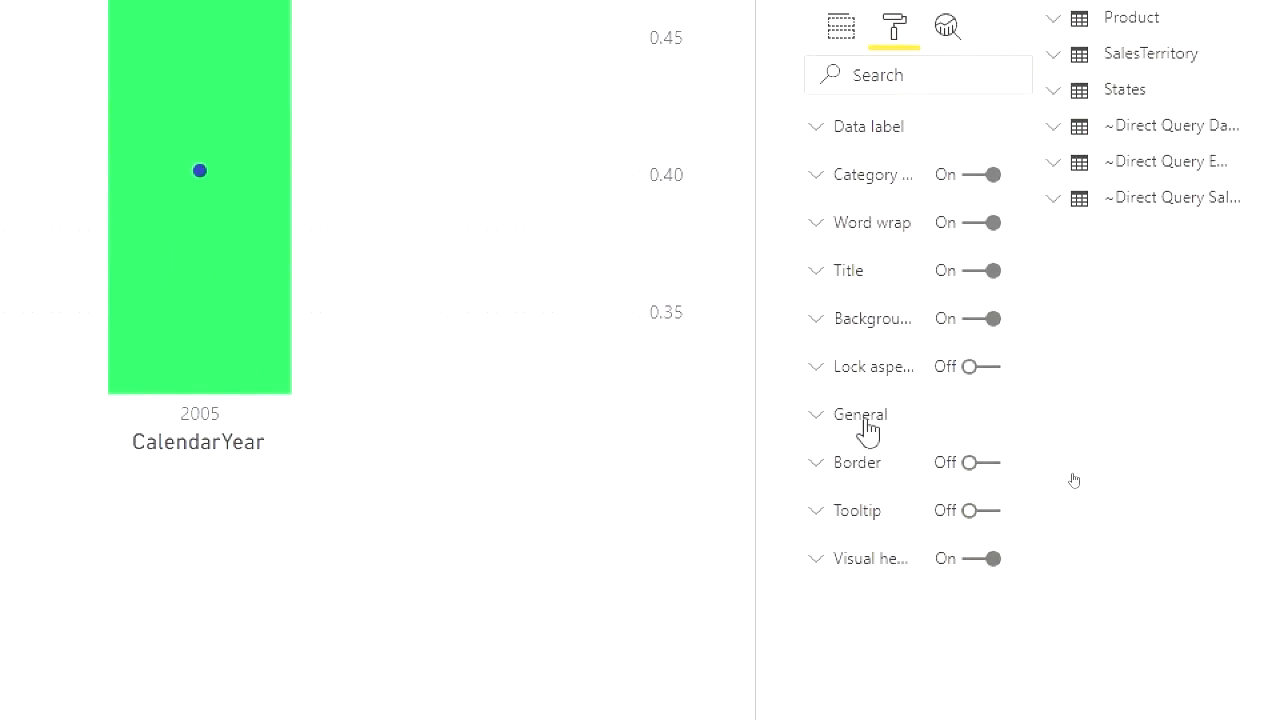
left_click(816, 320)
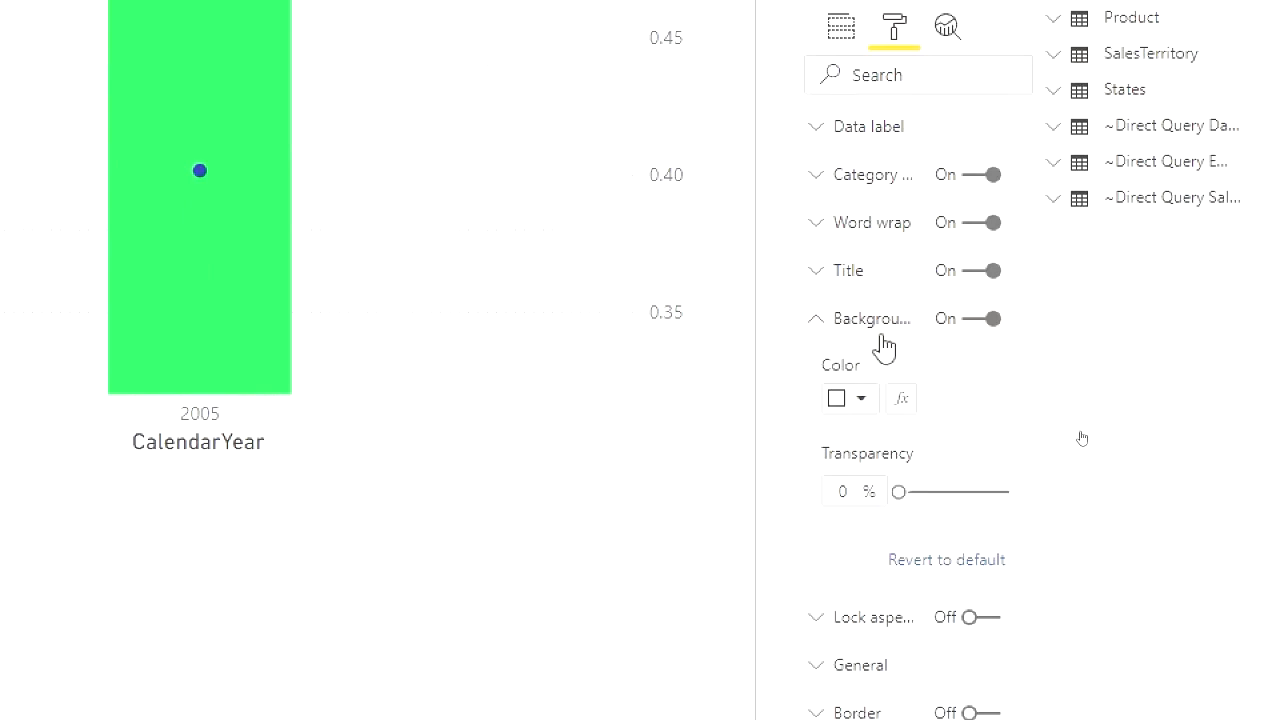
Open the conditional formatting for the card's background color and base the color scale on Profit Margin
left_click(904, 399)
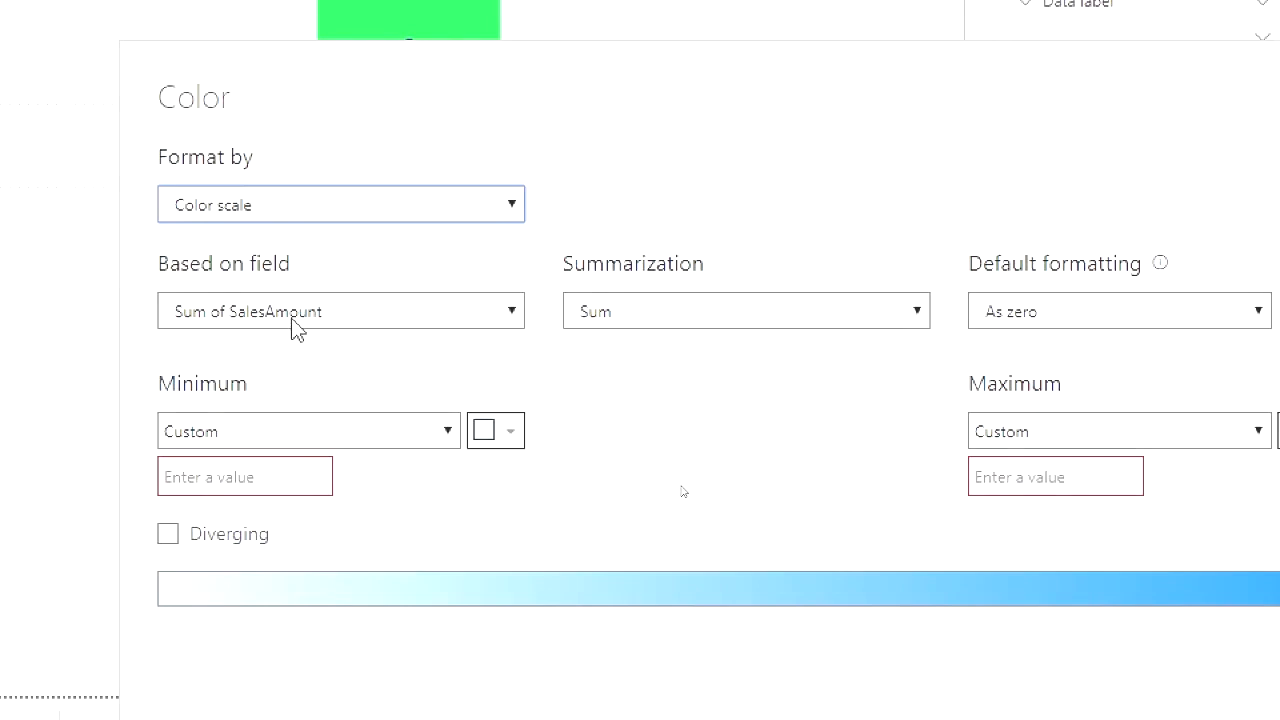
left_click(260, 318)
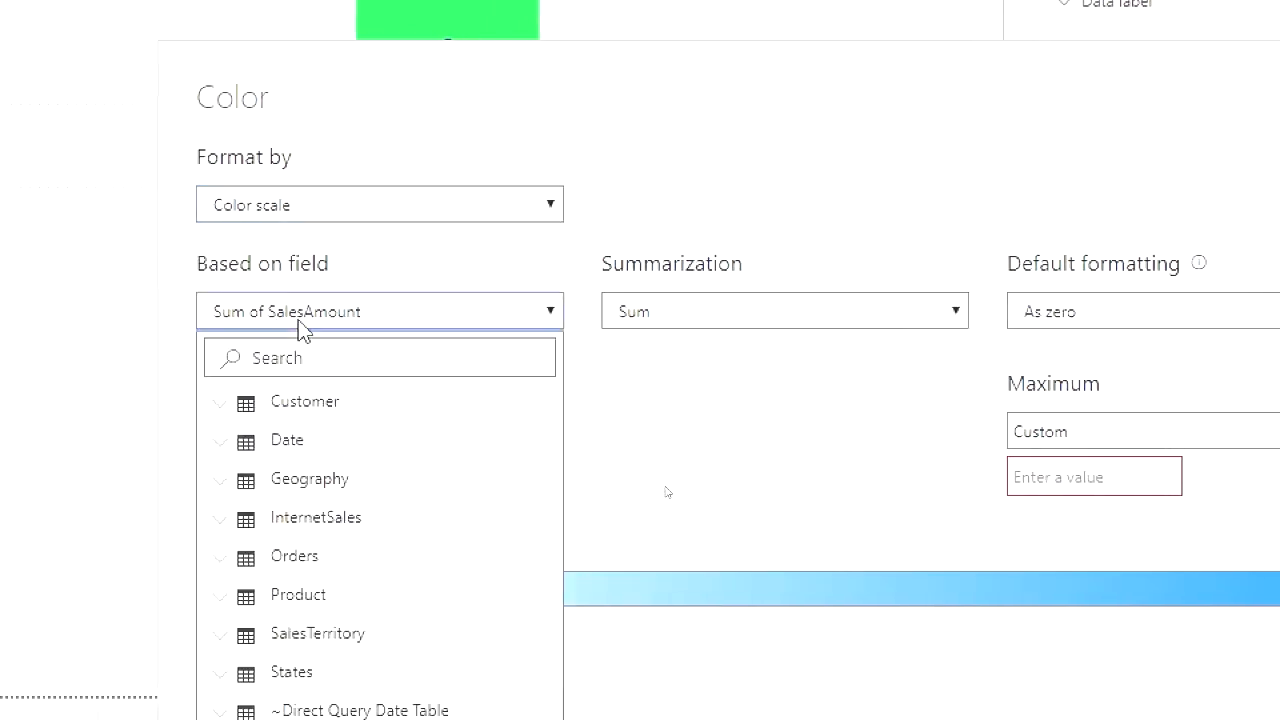
left_click(292, 345)
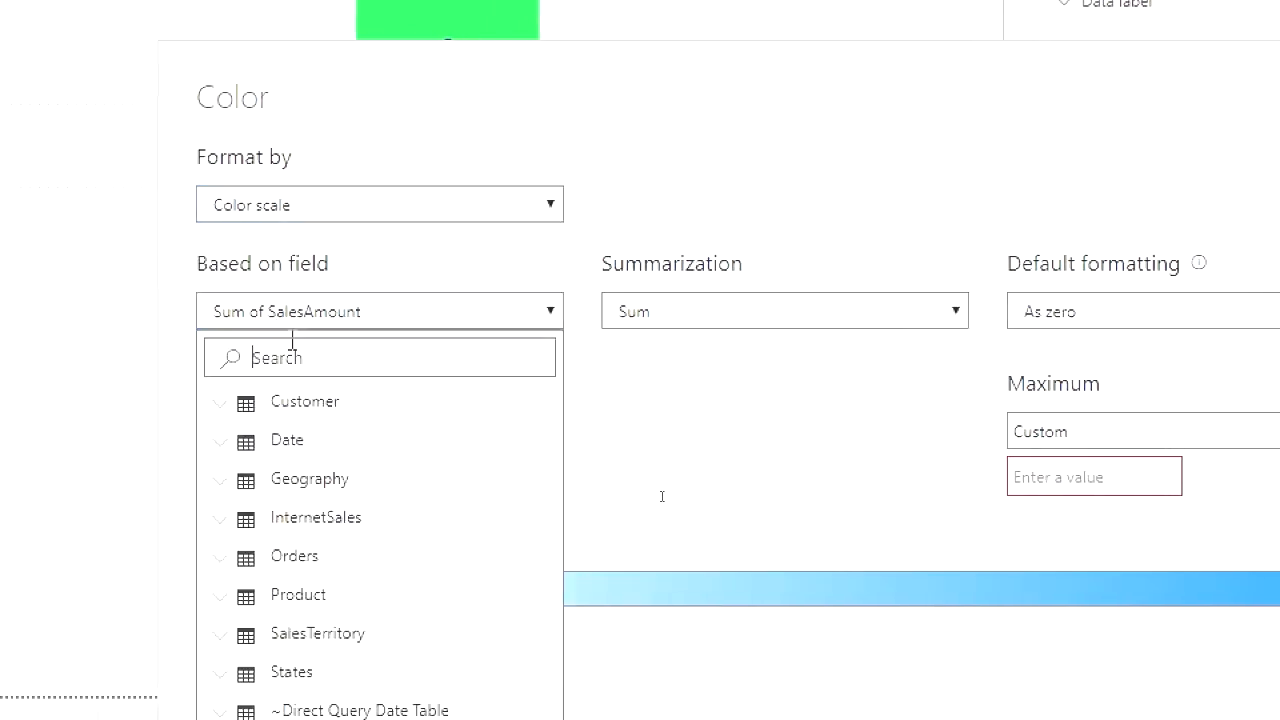
type("prof")
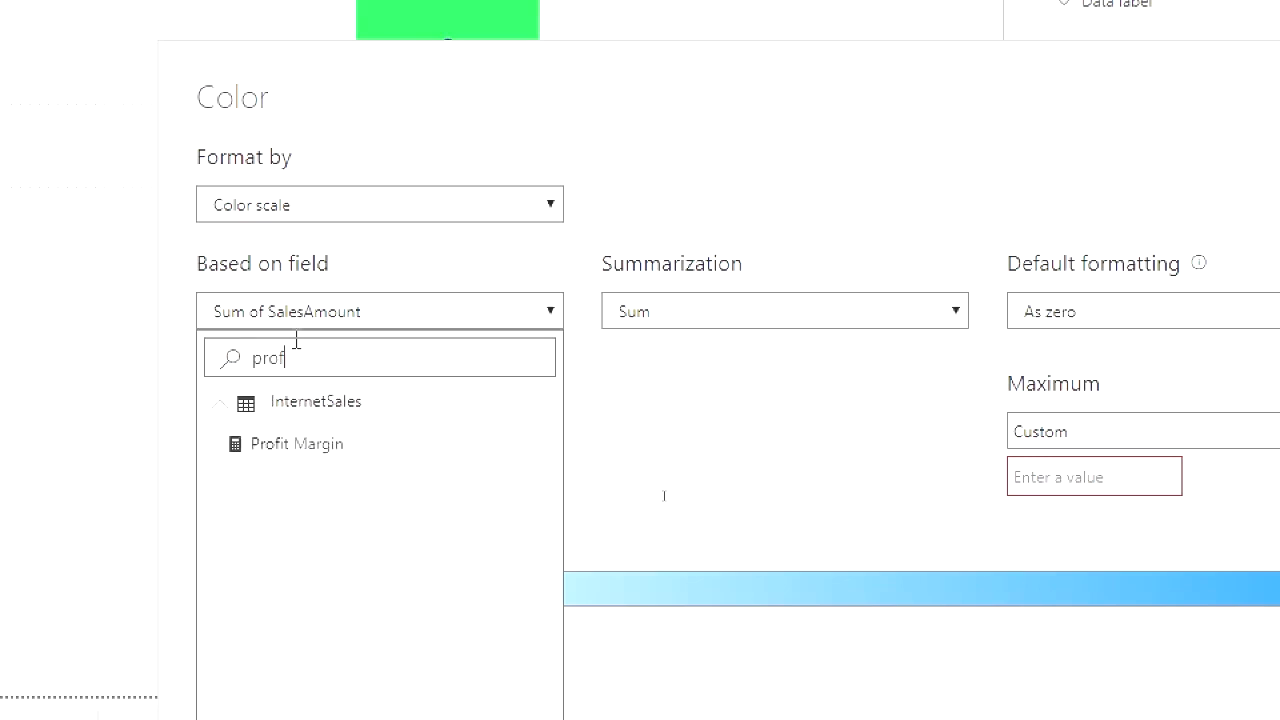
left_click(287, 447)
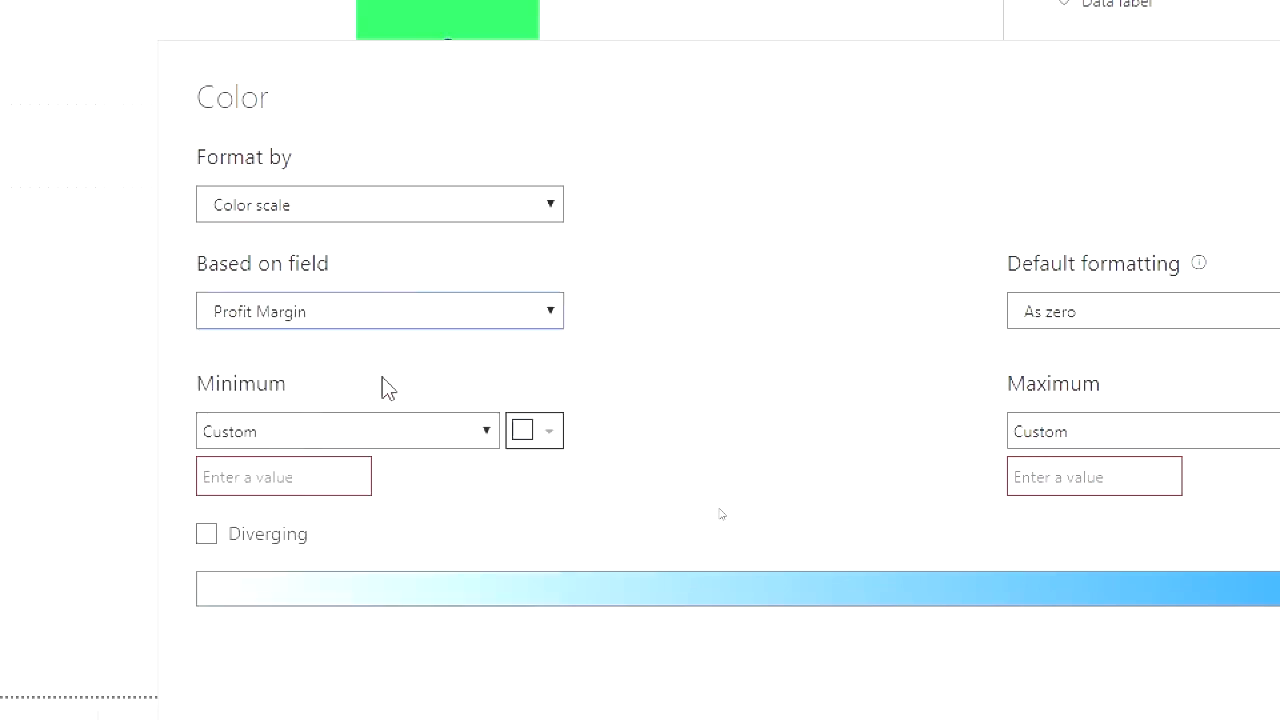
Make the color scale diverging, with custom values of .40 for minimum, .41 for center and .42 for maximum
left_click(289, 477)
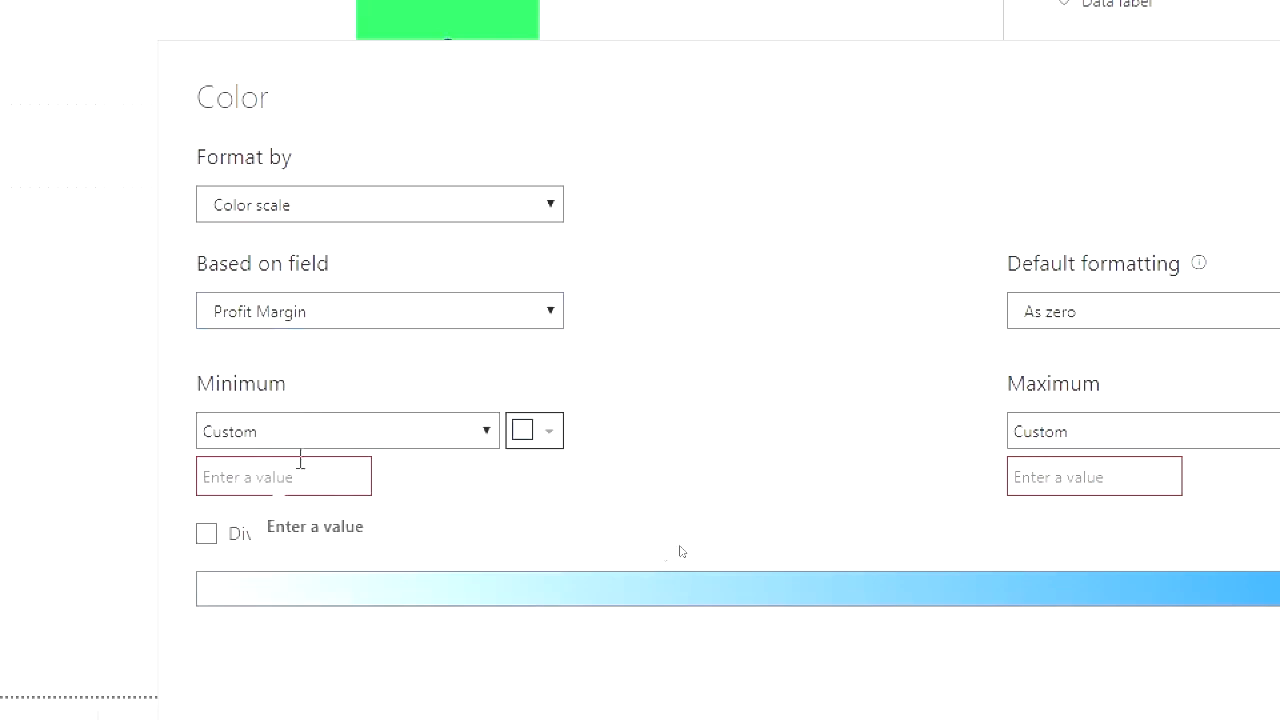
left_click(206, 534)
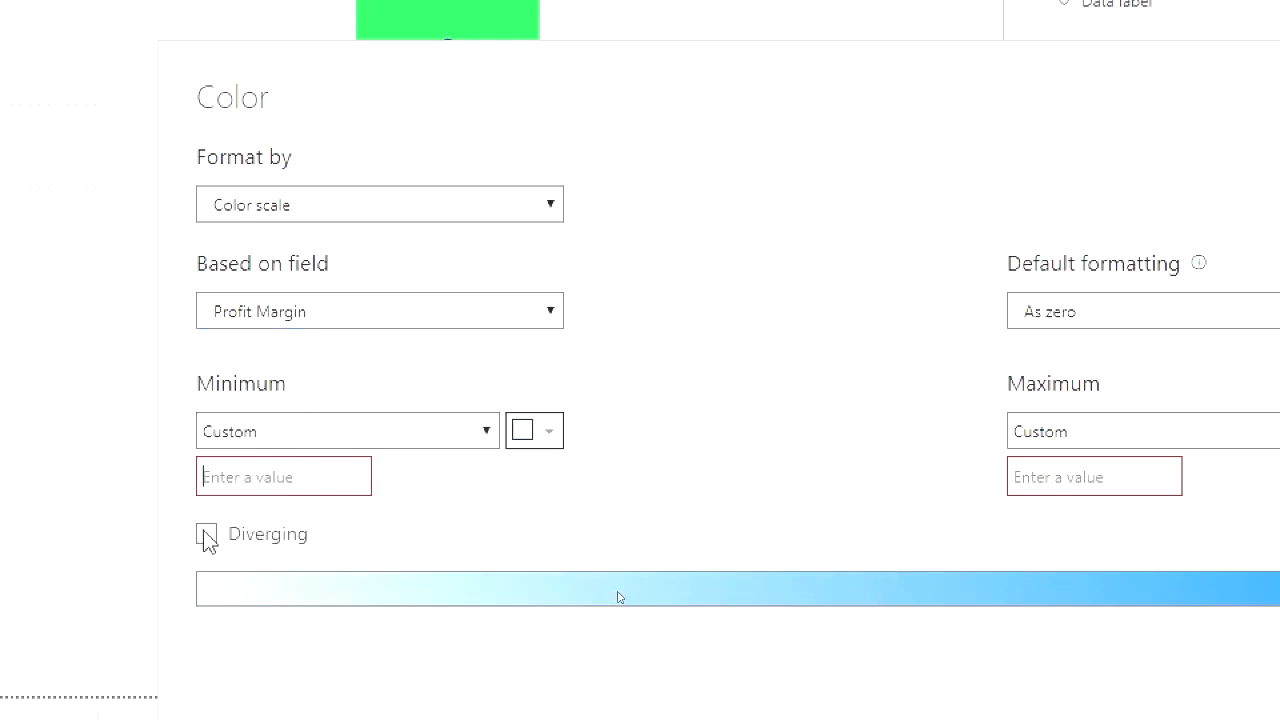
left_click(250, 471)
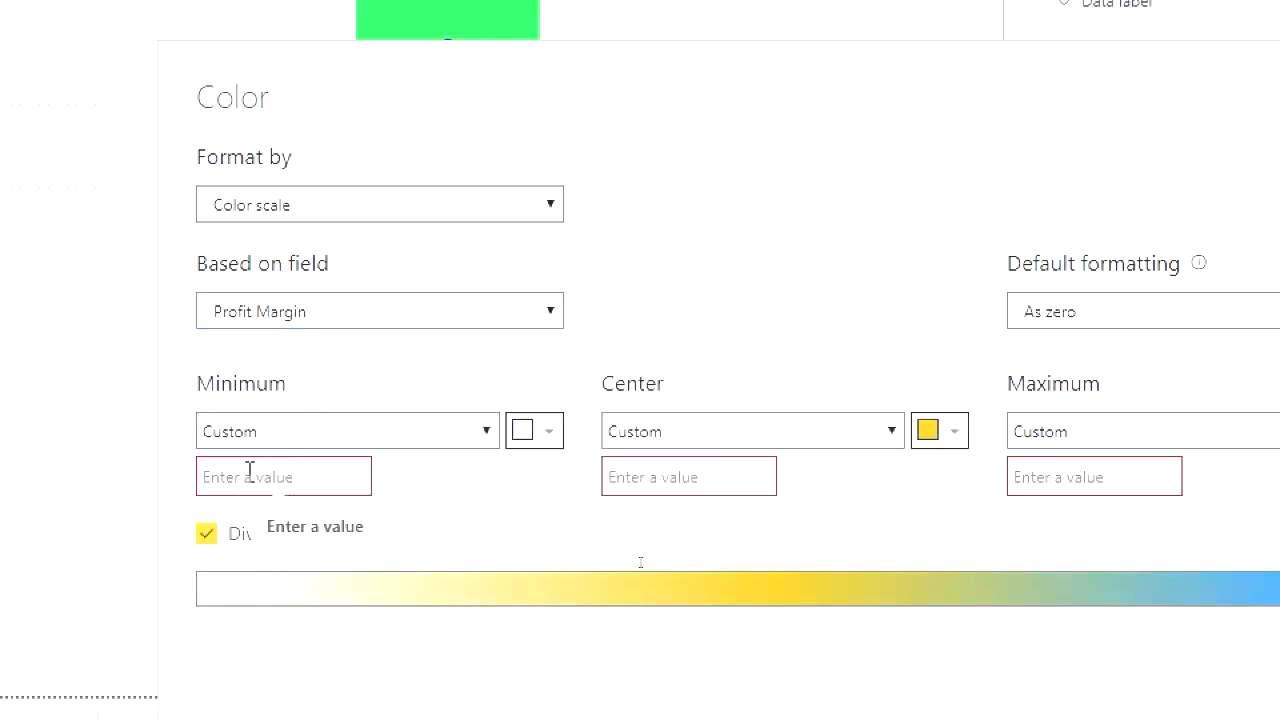
type(".40")
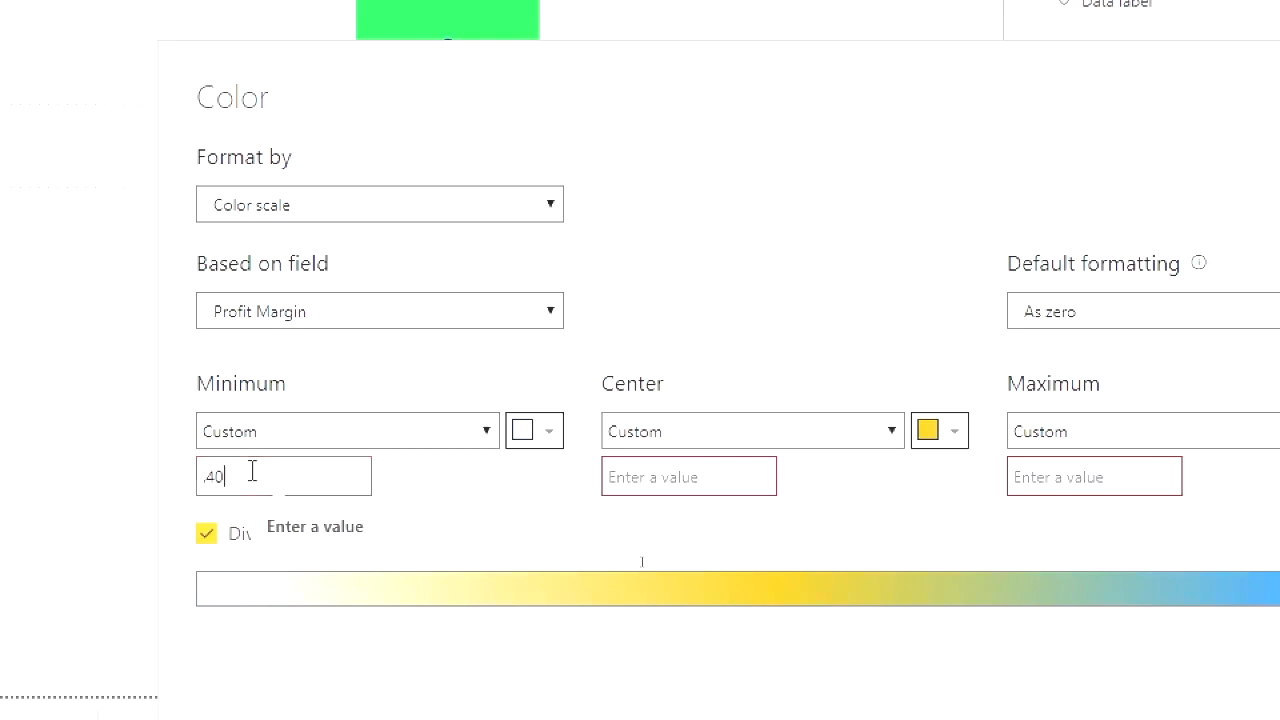
left_click(729, 486)
type(".41")
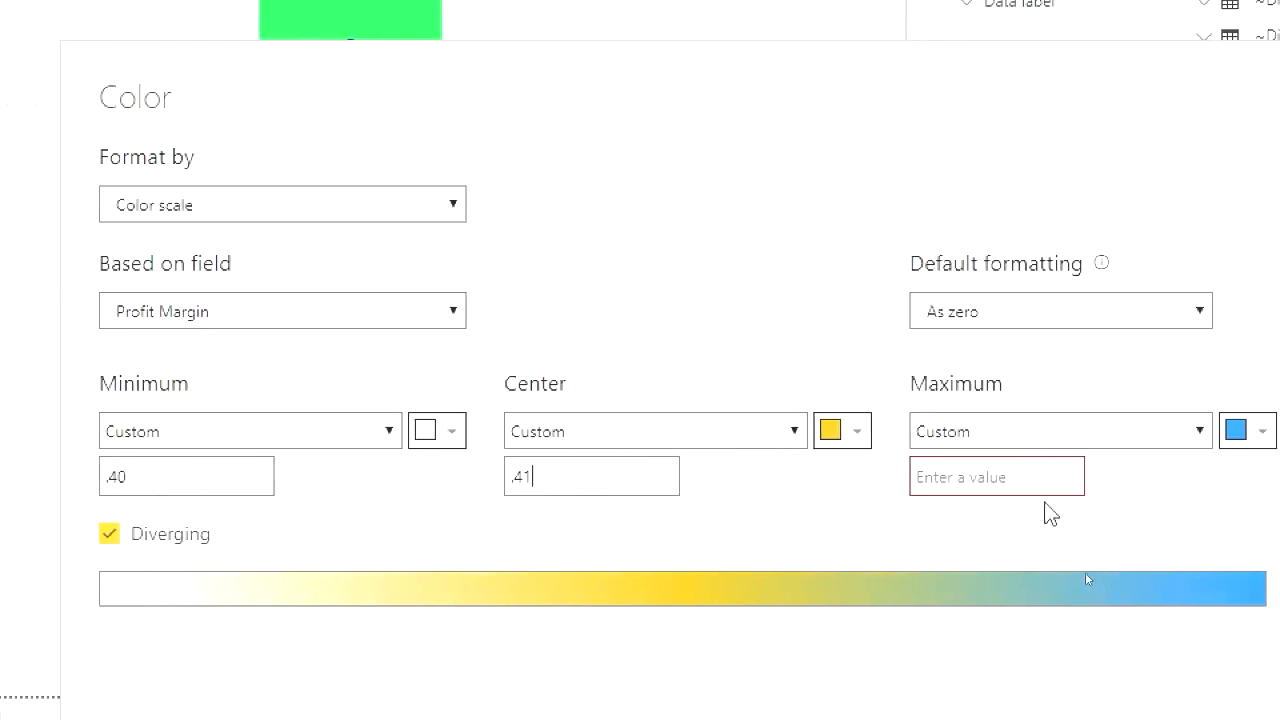
left_click(1136, 478)
type(".42")
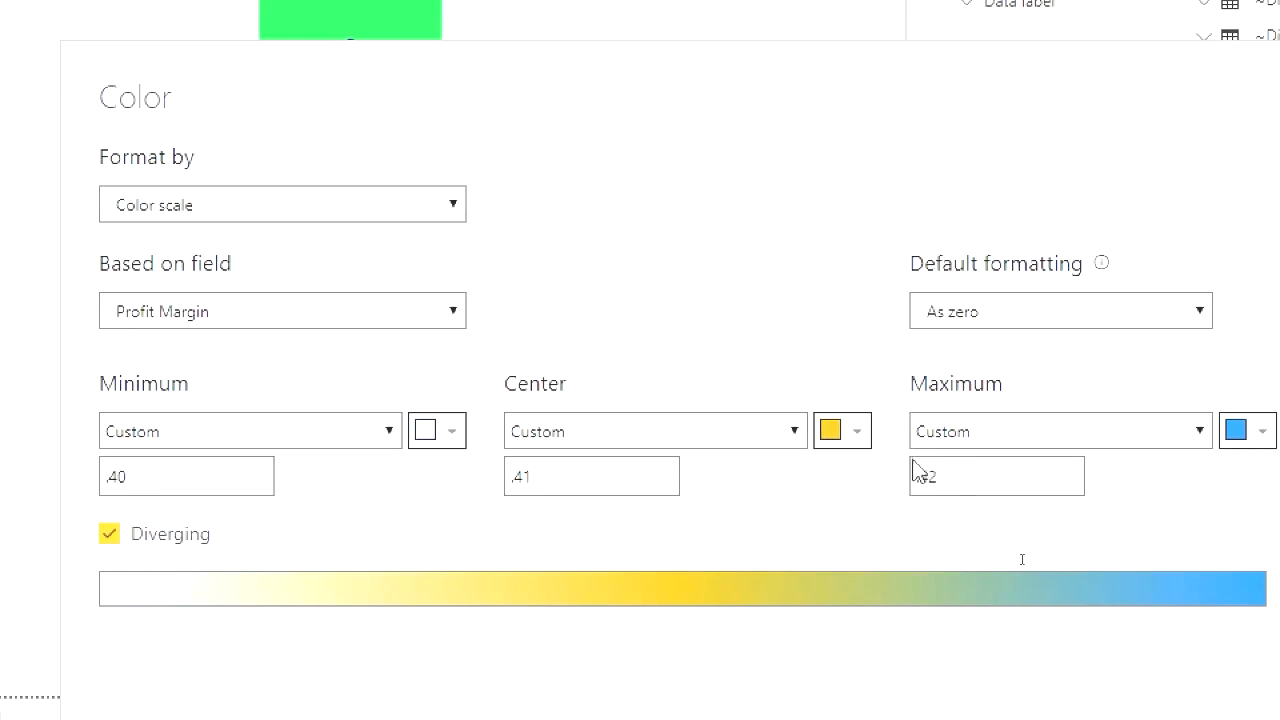
Choose pink-red as the minimum color and bright green as the maximum, and close the color settings without applying them
left_click(457, 438)
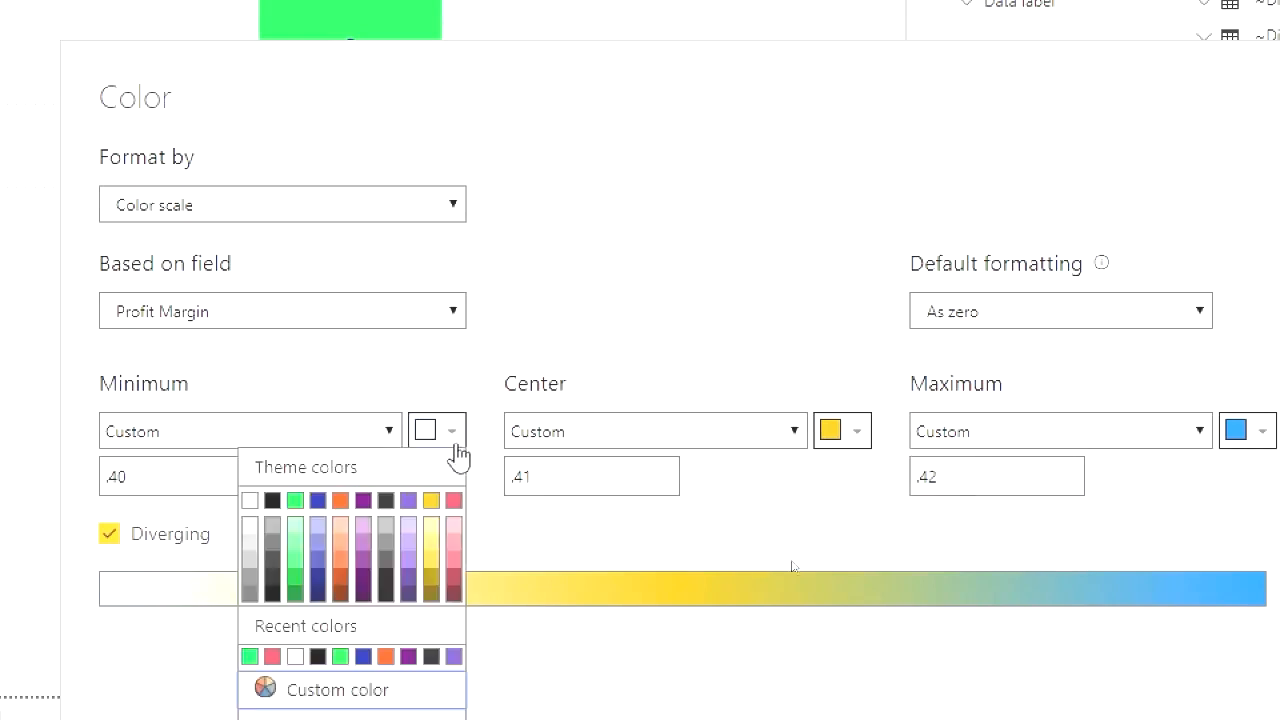
left_click(455, 500)
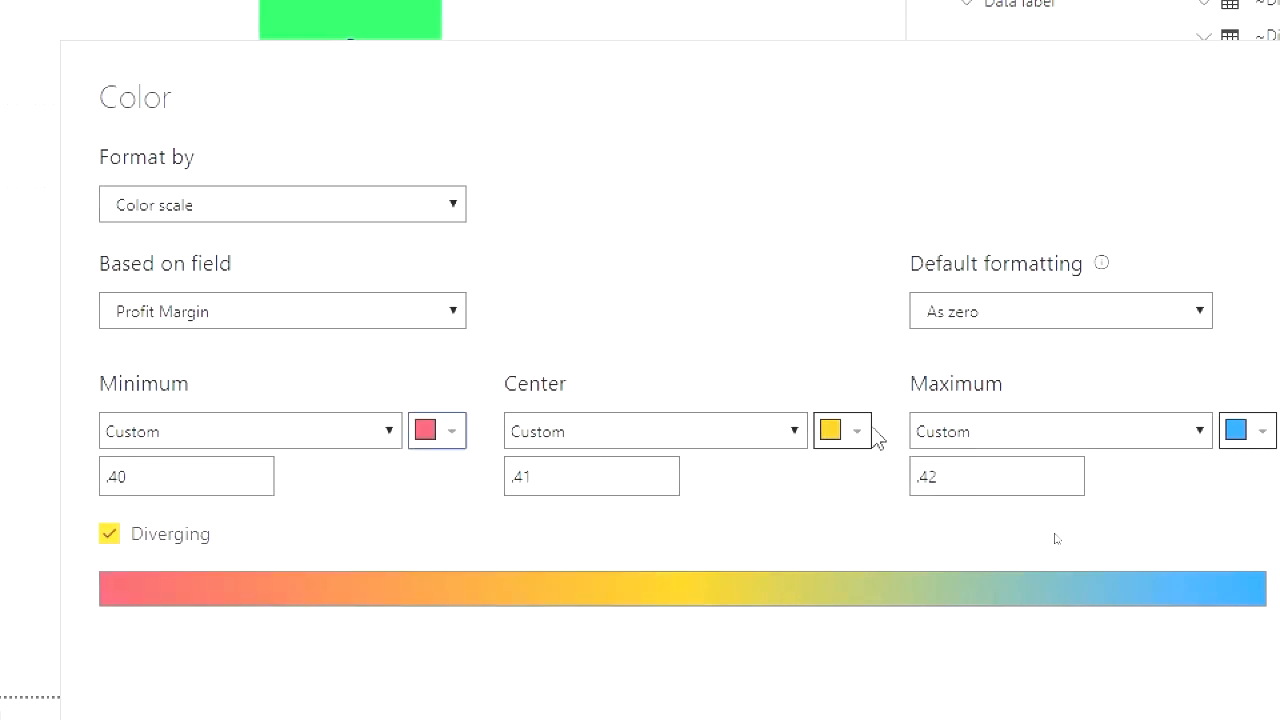
left_click(1248, 432)
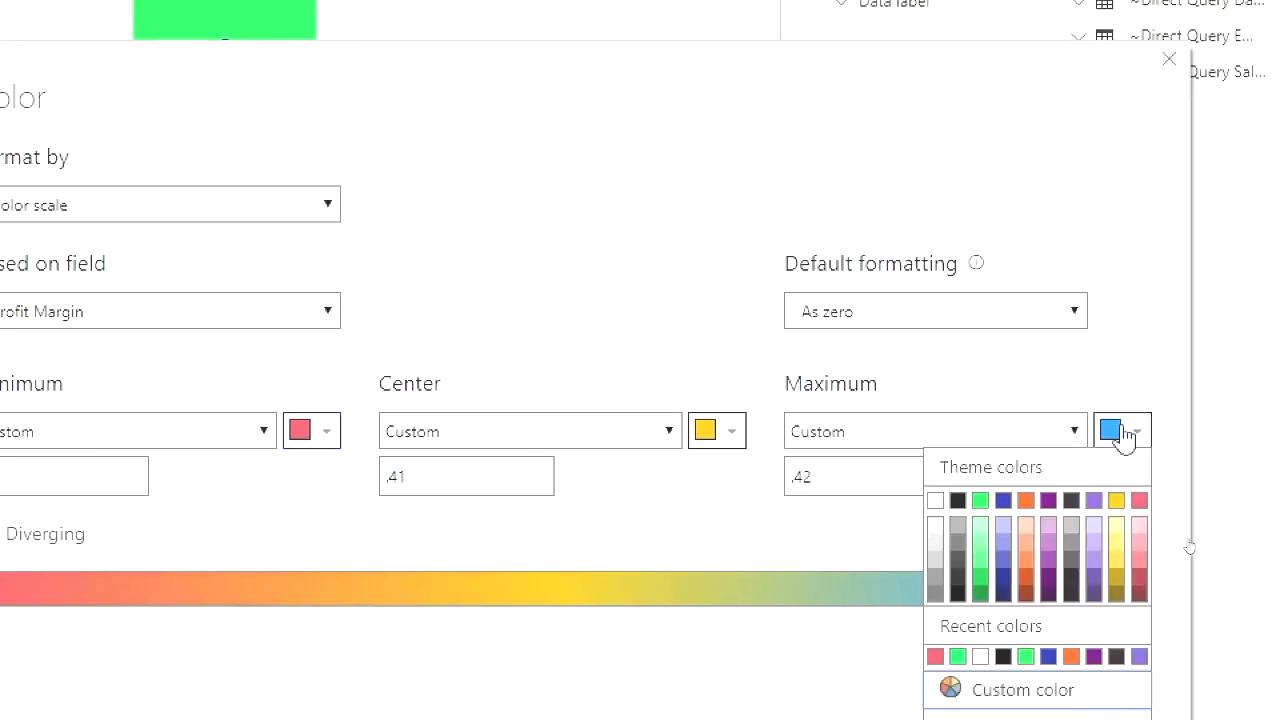
left_click(980, 500)
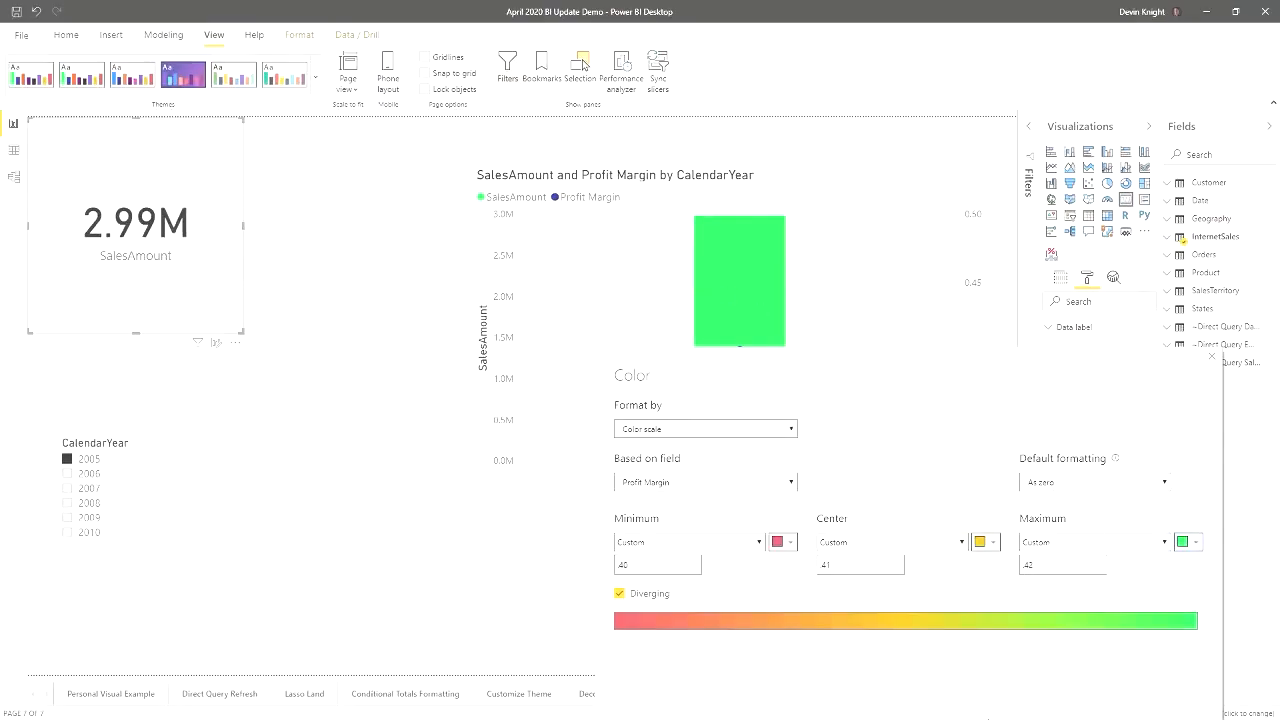
left_click(1215, 360)
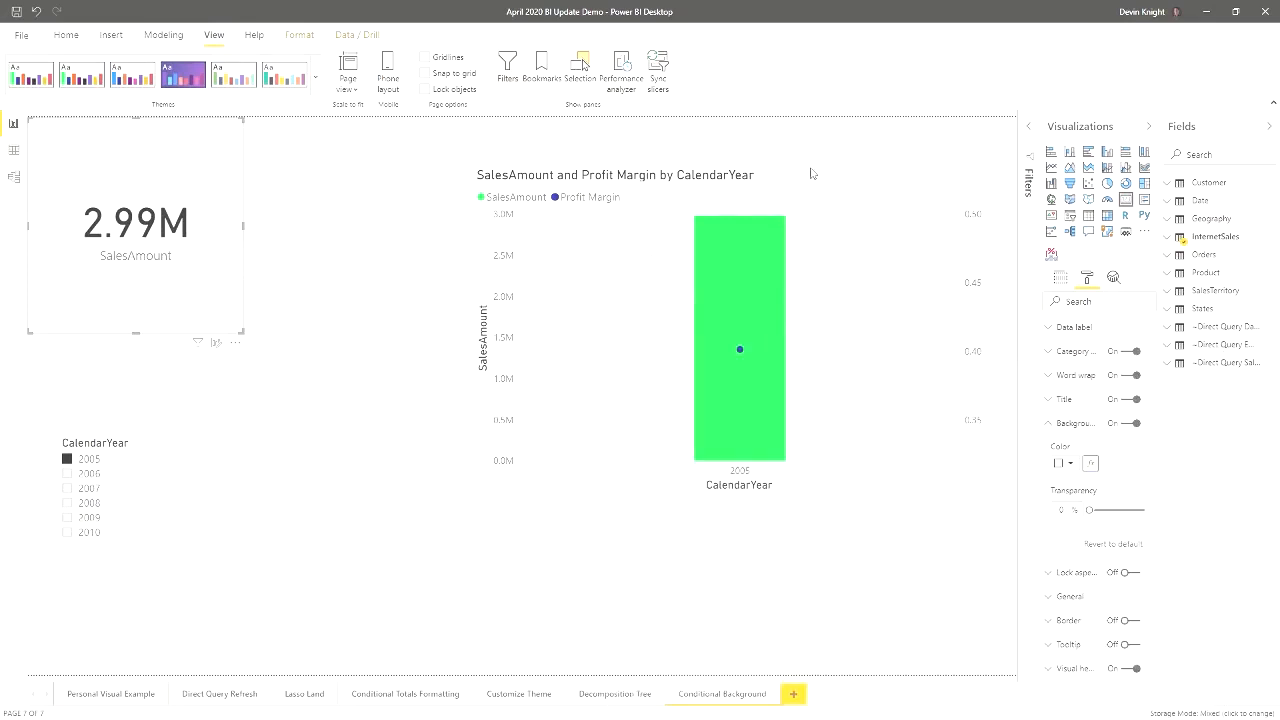
Reopen the card's conditional background color settings and define a diverging scale with minimum .40, center .41 and maximum .42
left_click(1091, 465)
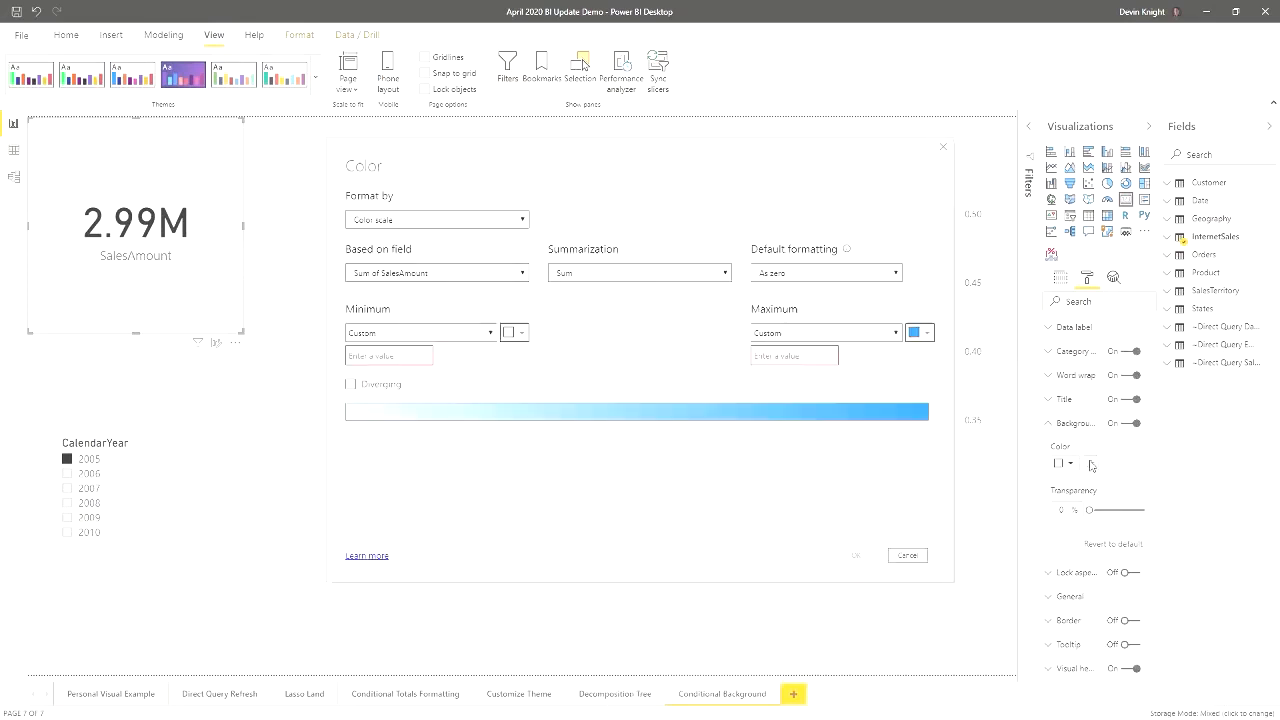
left_click(358, 386)
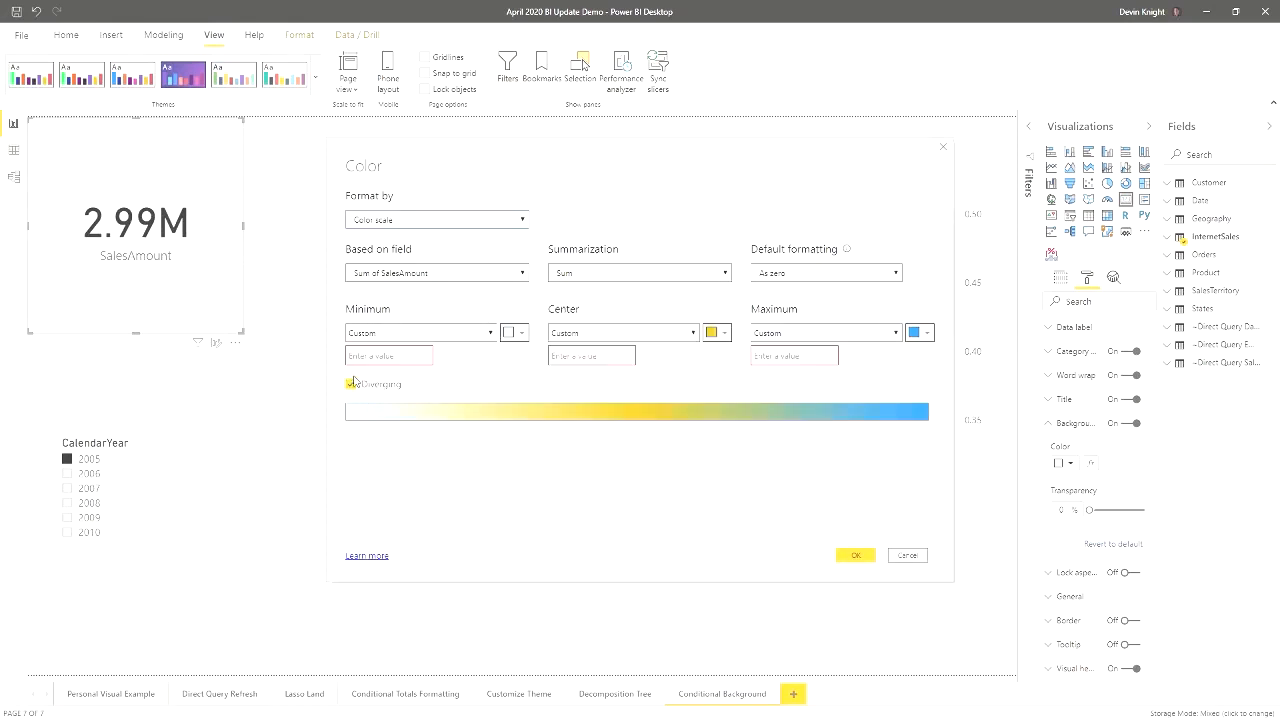
type(".40")
left_click(589, 356)
type(".41")
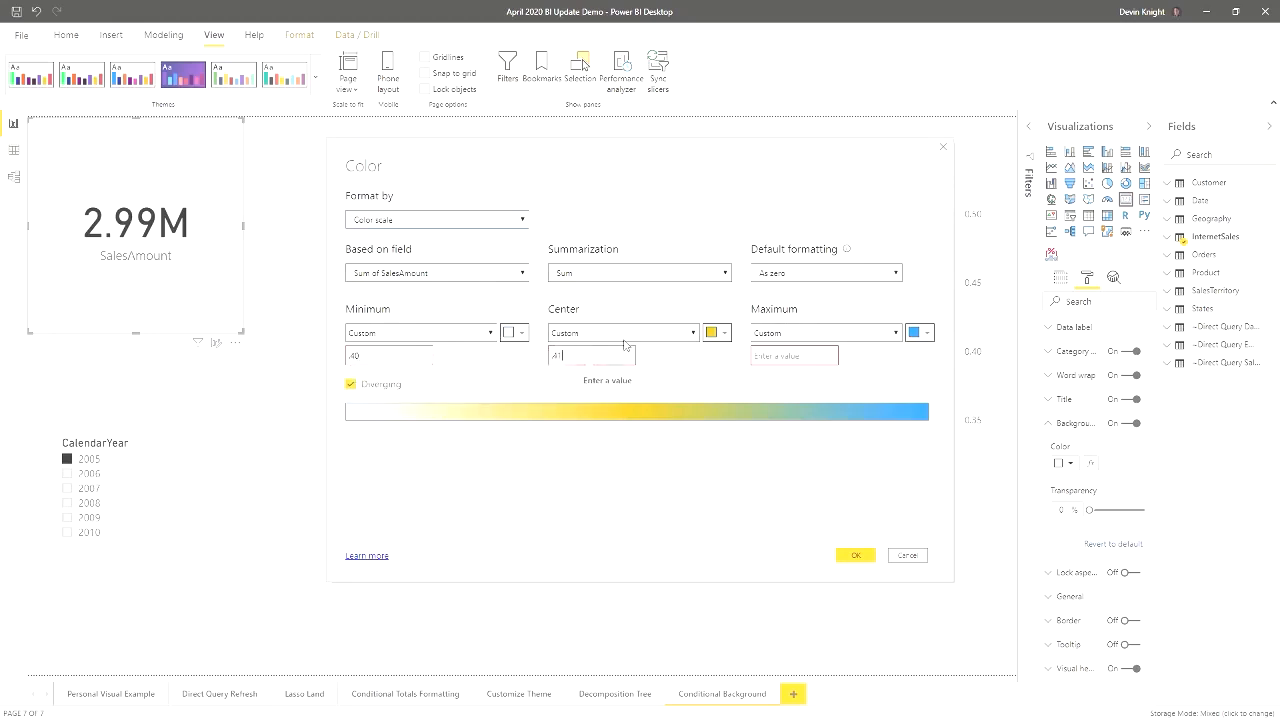
left_click(775, 357)
type(".42")
Base the color scale on Profit Margin, set the minimum color to pink-red, and apply it to the card background
left_click(484, 273)
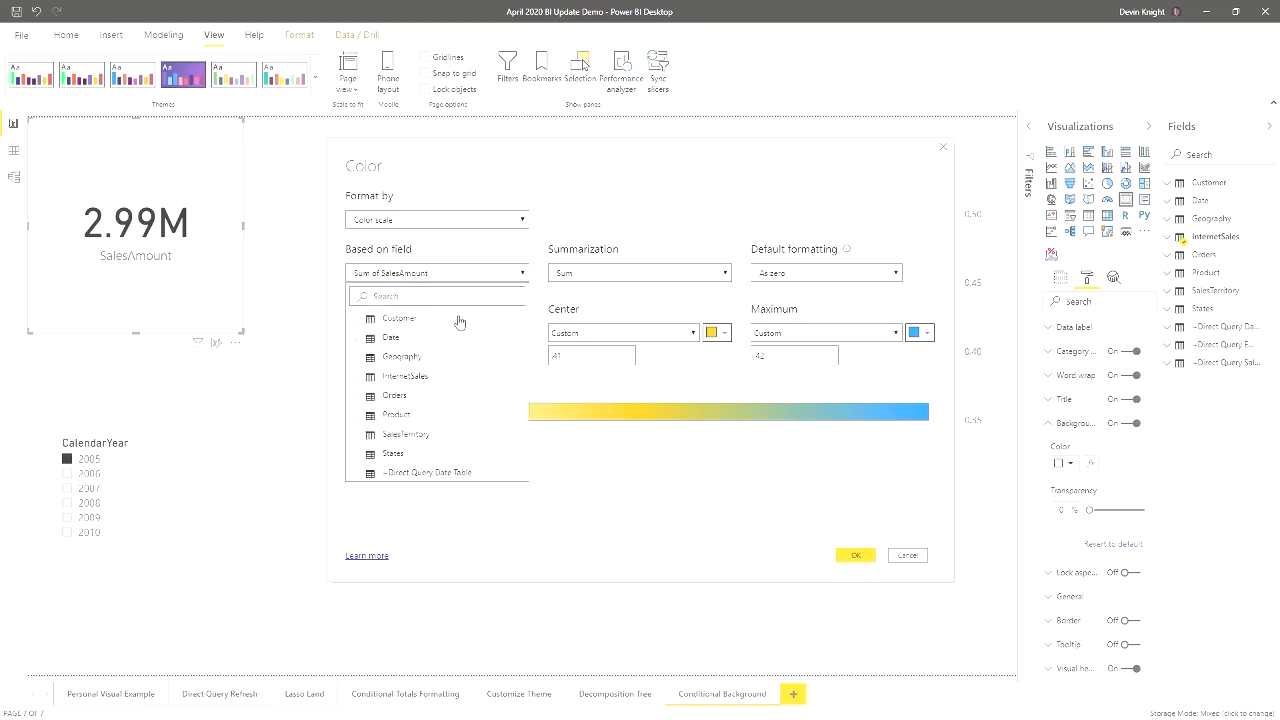
type("prof")
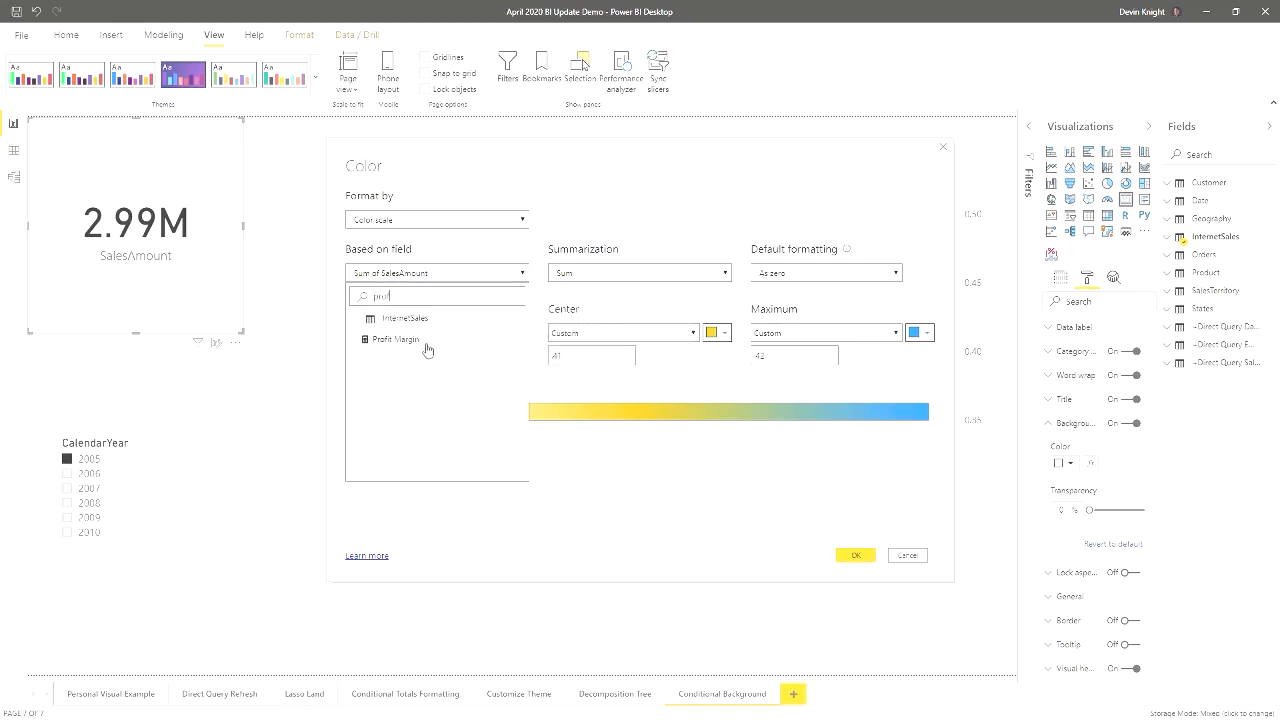
left_click(427, 343)
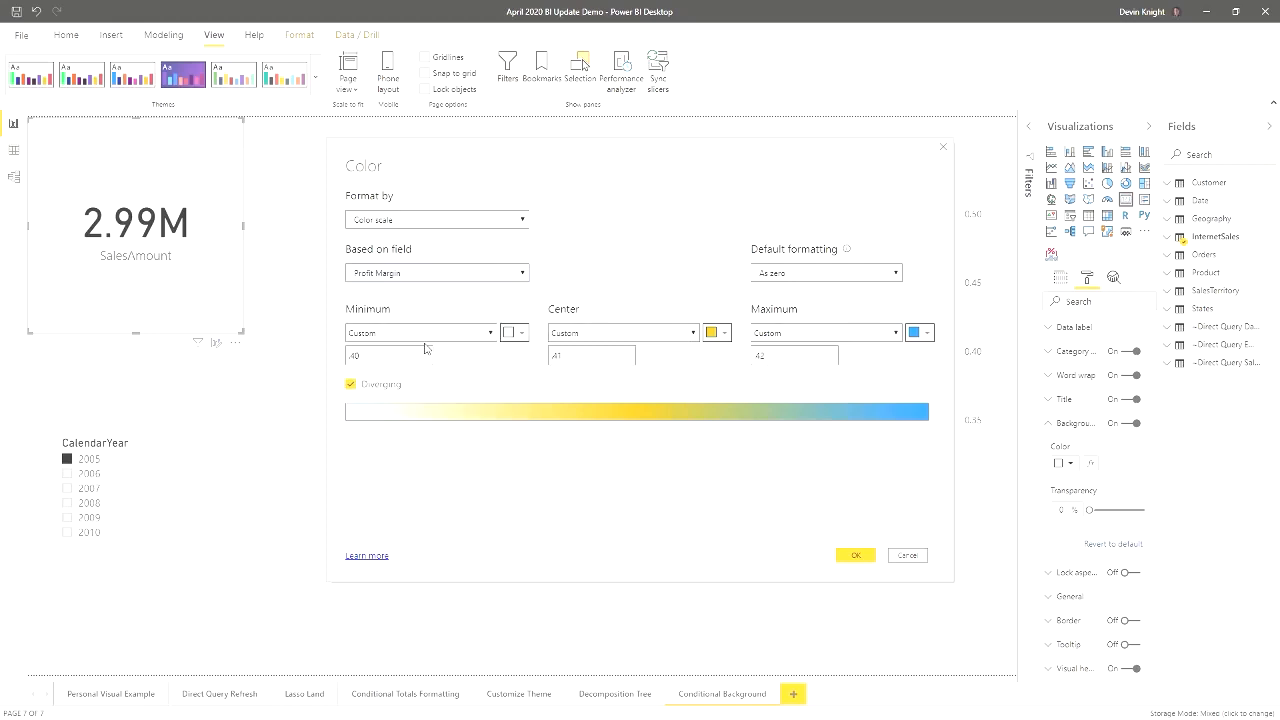
left_click(510, 333)
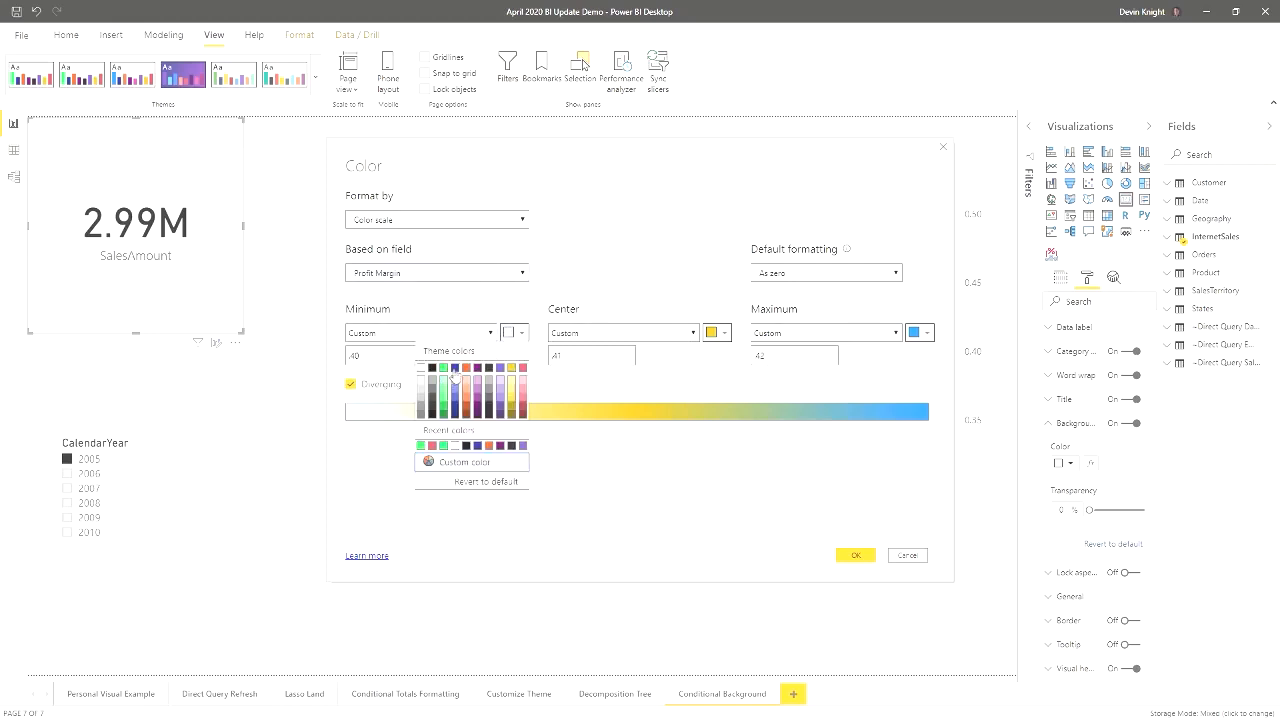
left_click(523, 367)
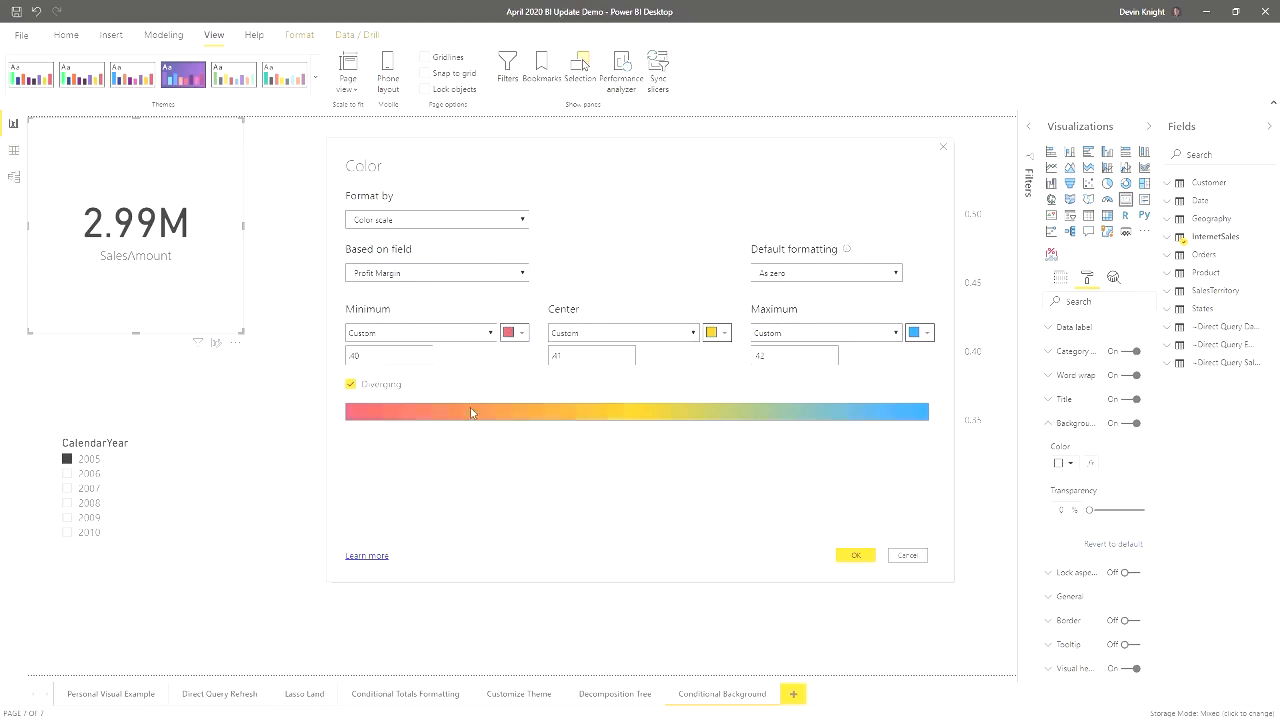
left_click(856, 558)
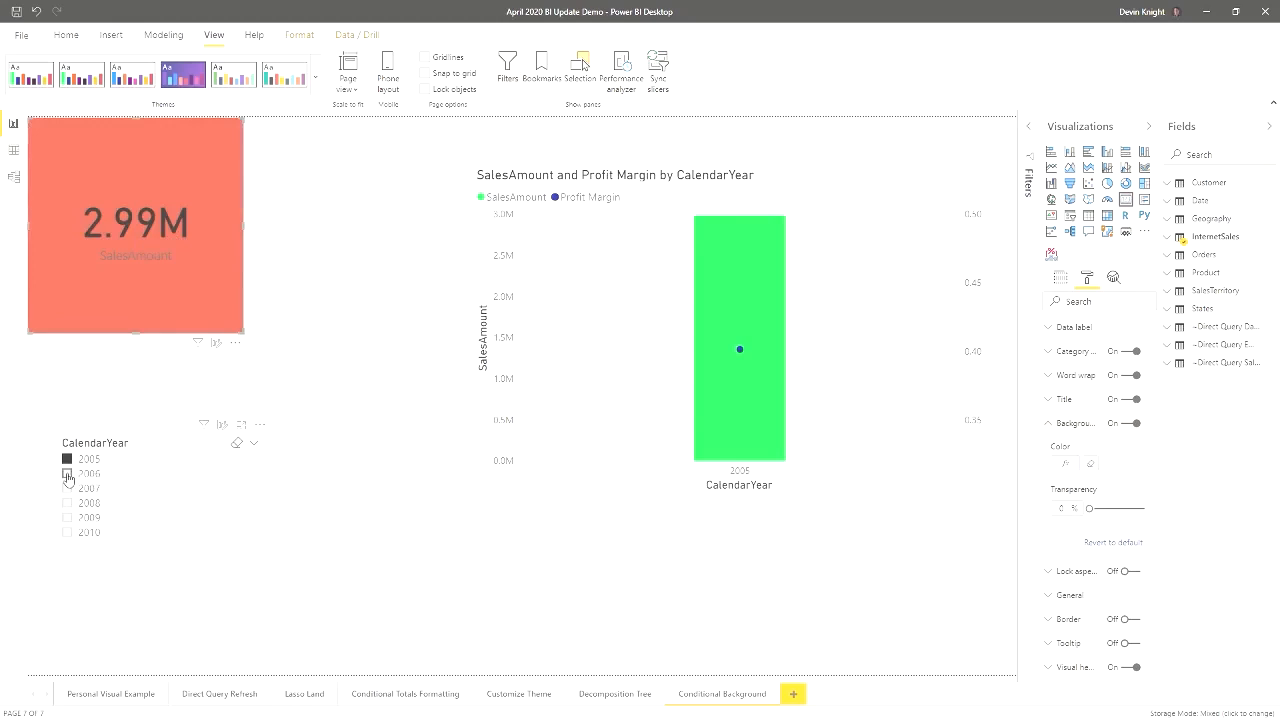
Filter the page to 2006 and 2007 in turn with the CalendarYear slicer to check the card's background color
left_click(67, 475)
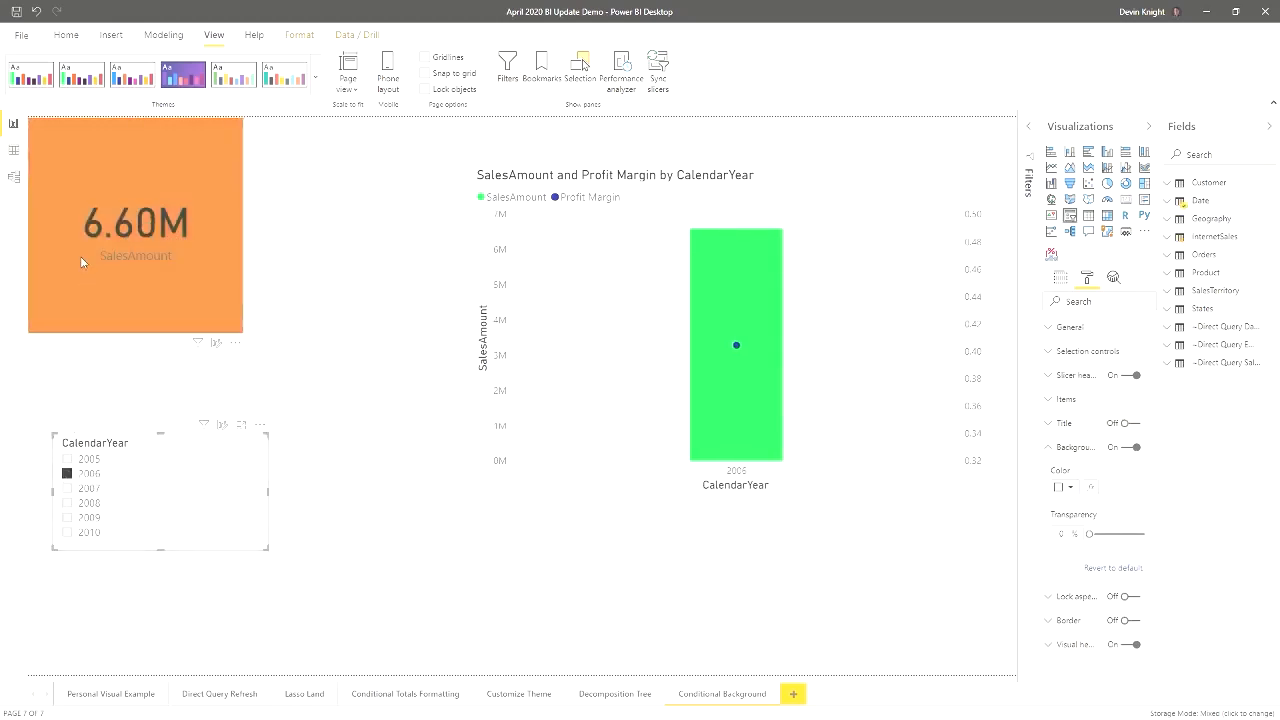
left_click(67, 488)
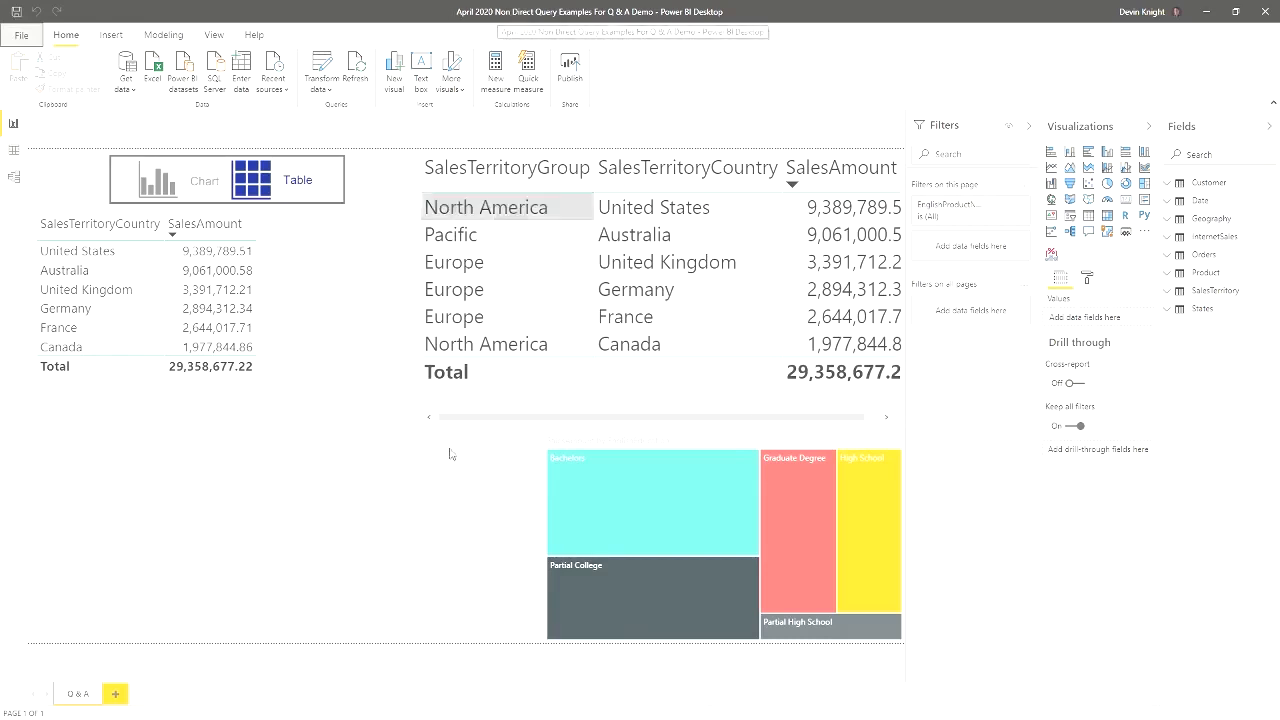
In the April 2020 Non Direct Query Examples For Q & A Demo report, add a Q&A visual below the SalesTerritoryCountry table
double_click(227, 491)
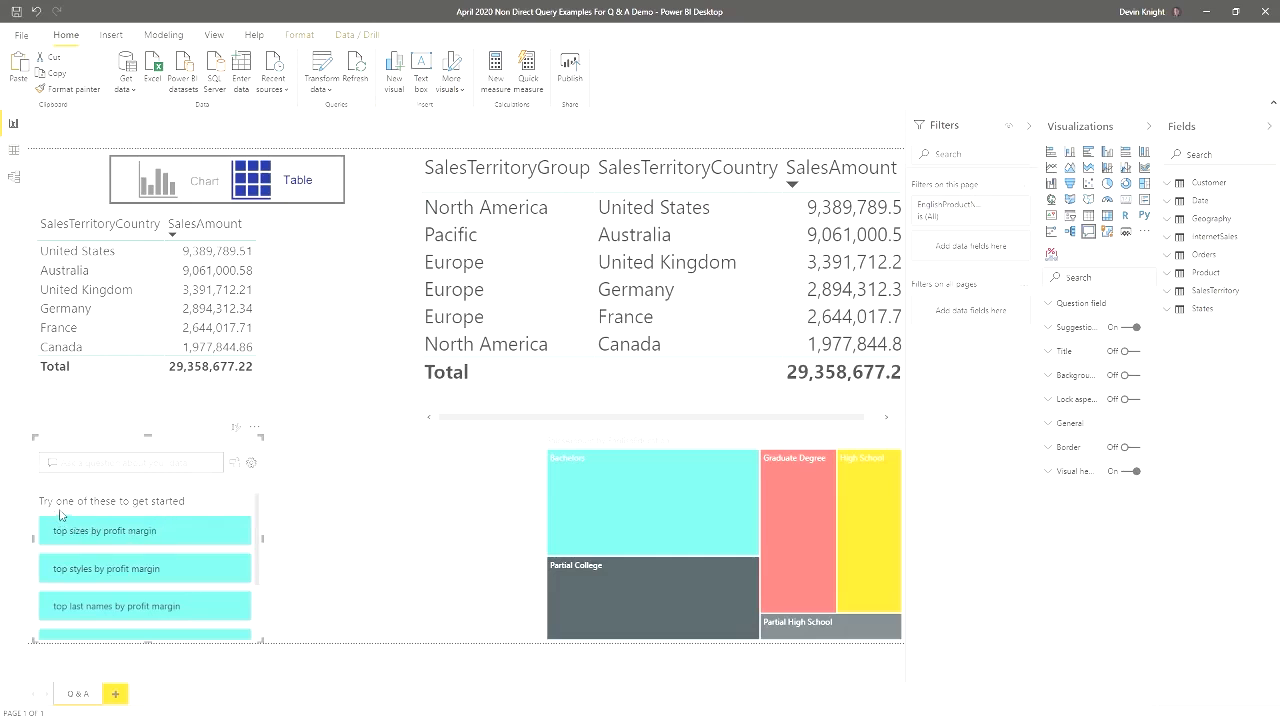
Look through the Q&A visual's suggestions, and in Q&A setup add "What country had highest profit margin?" as a suggested question
scroll(184, 628, "down", 2)
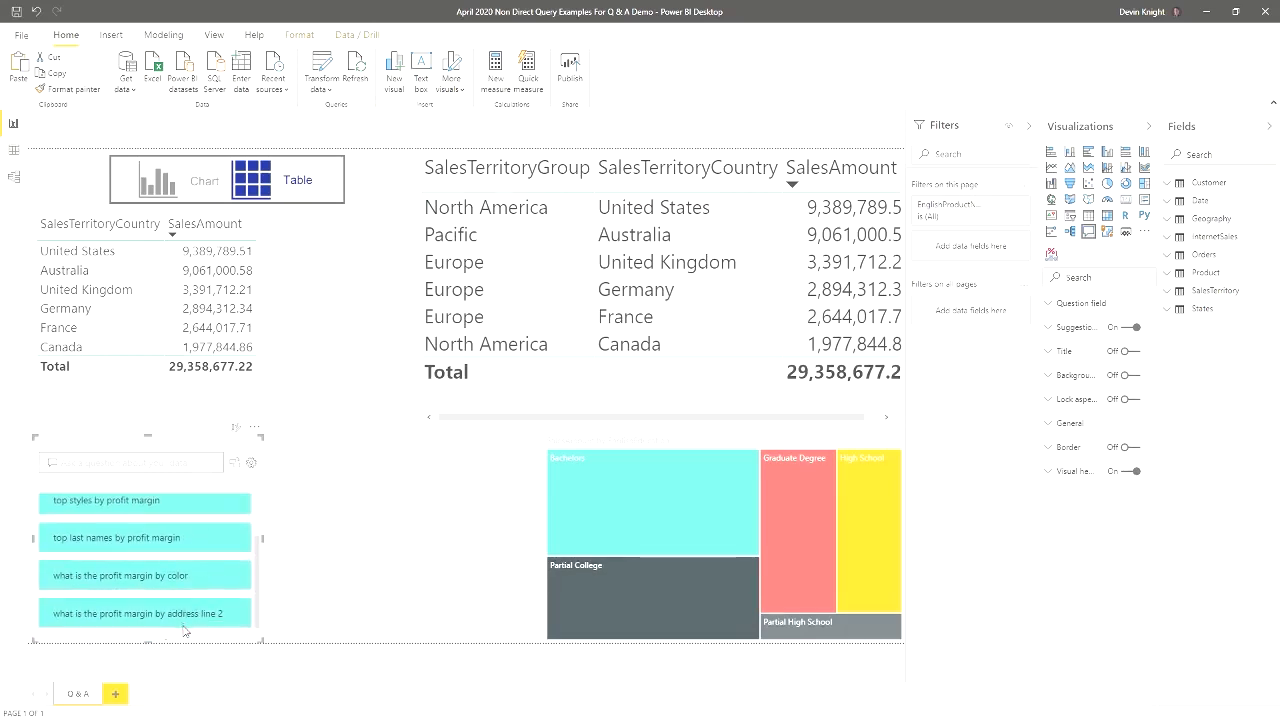
scroll(184, 628, "up", 3)
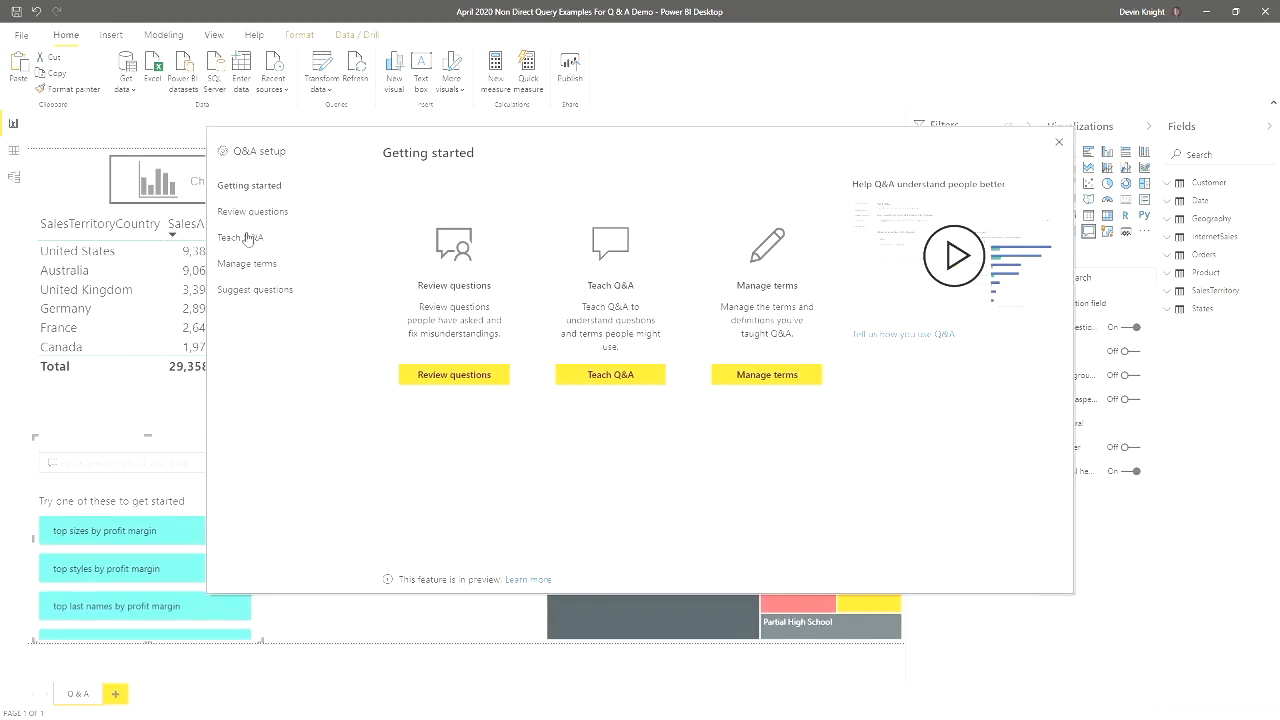
left_click(263, 292)
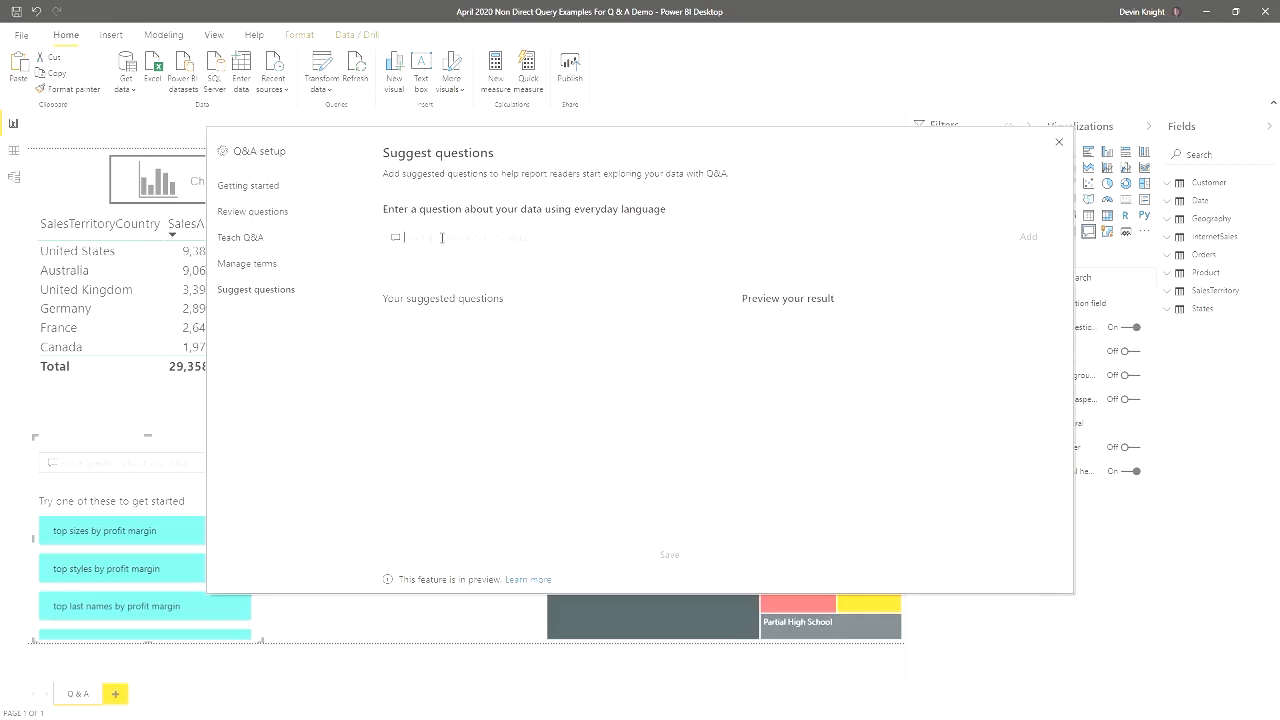
type("what country was pro")
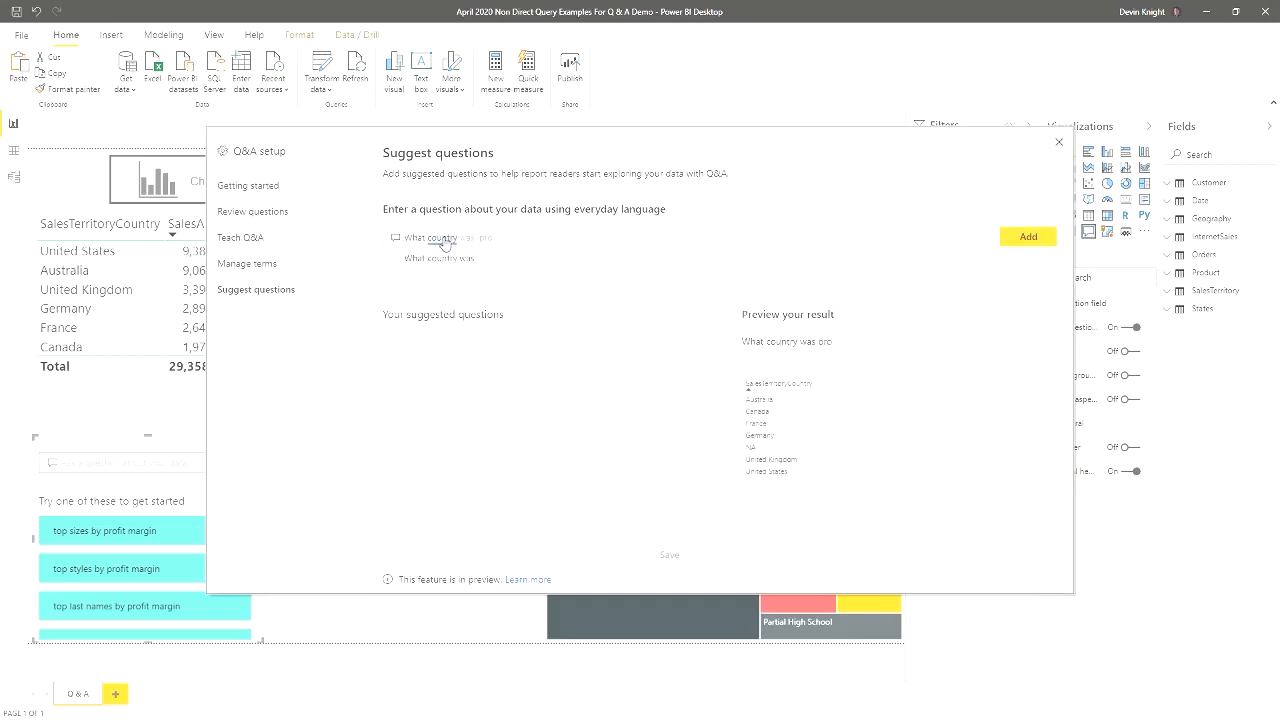
type("fitab")
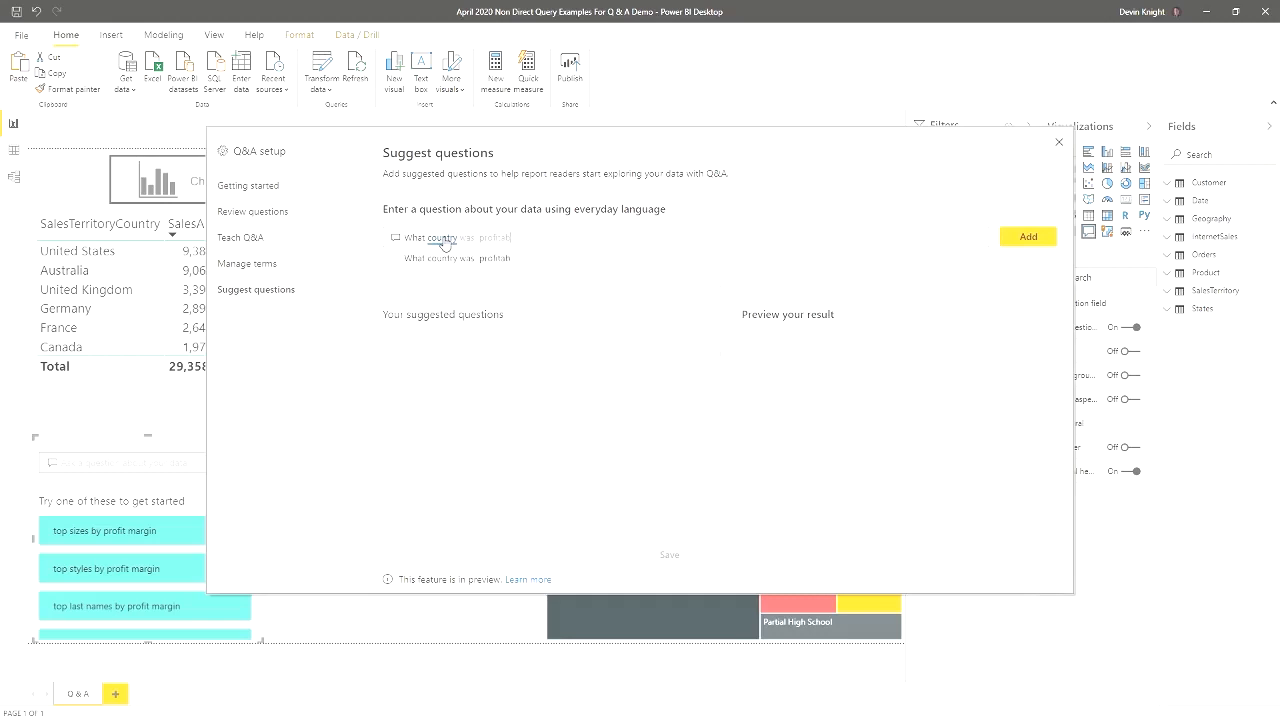
key("BackSpace")
key("BackSpace")
key("BackSpace")
key("BackSpace")
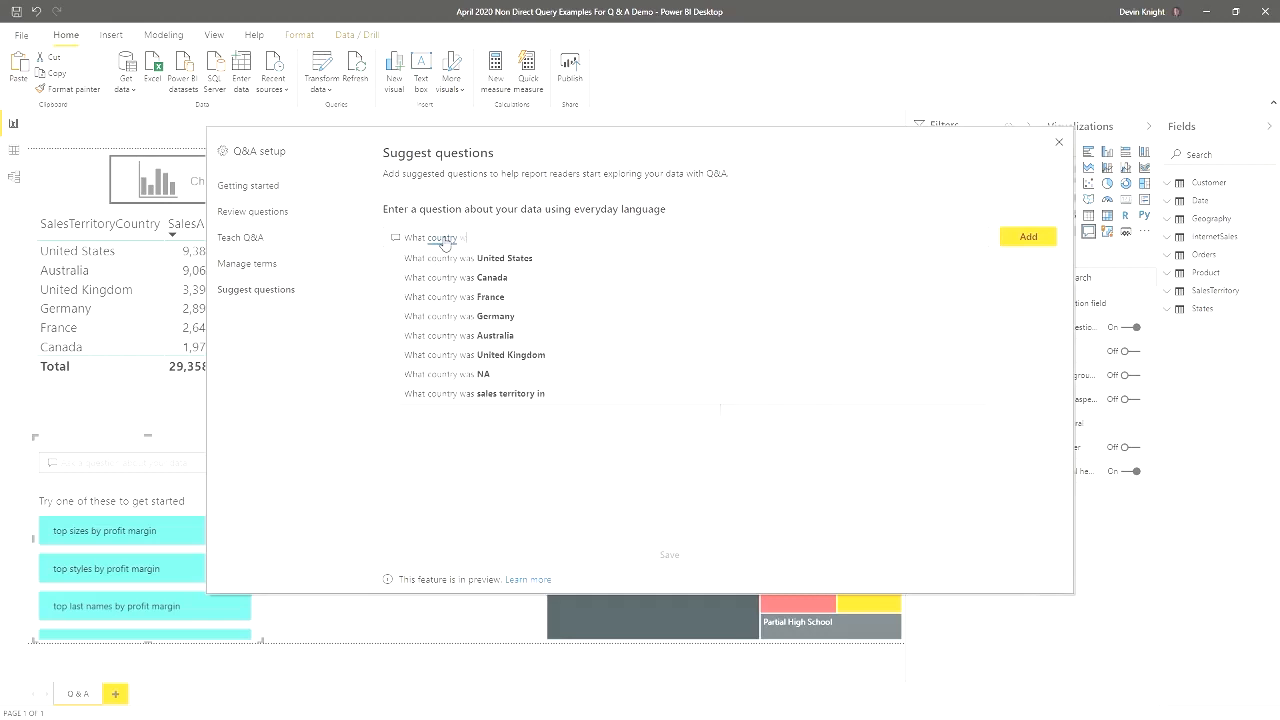
type("had highe")
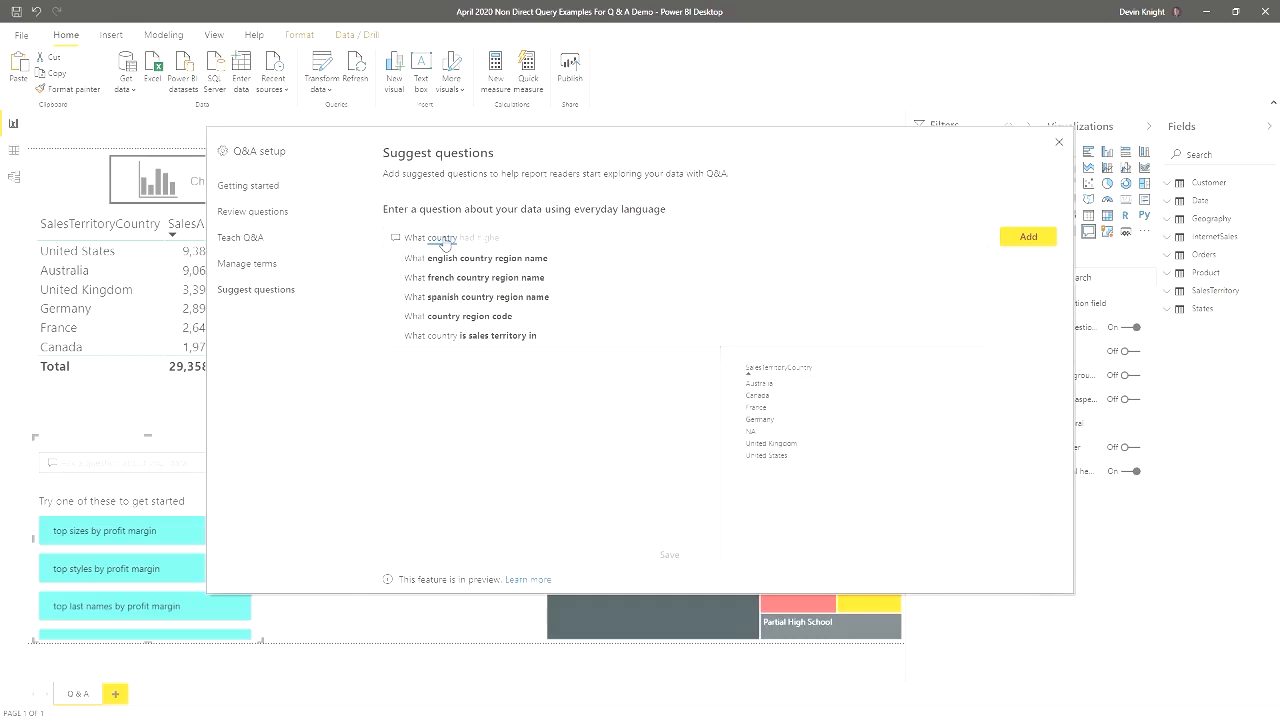
type("st profit margin?")
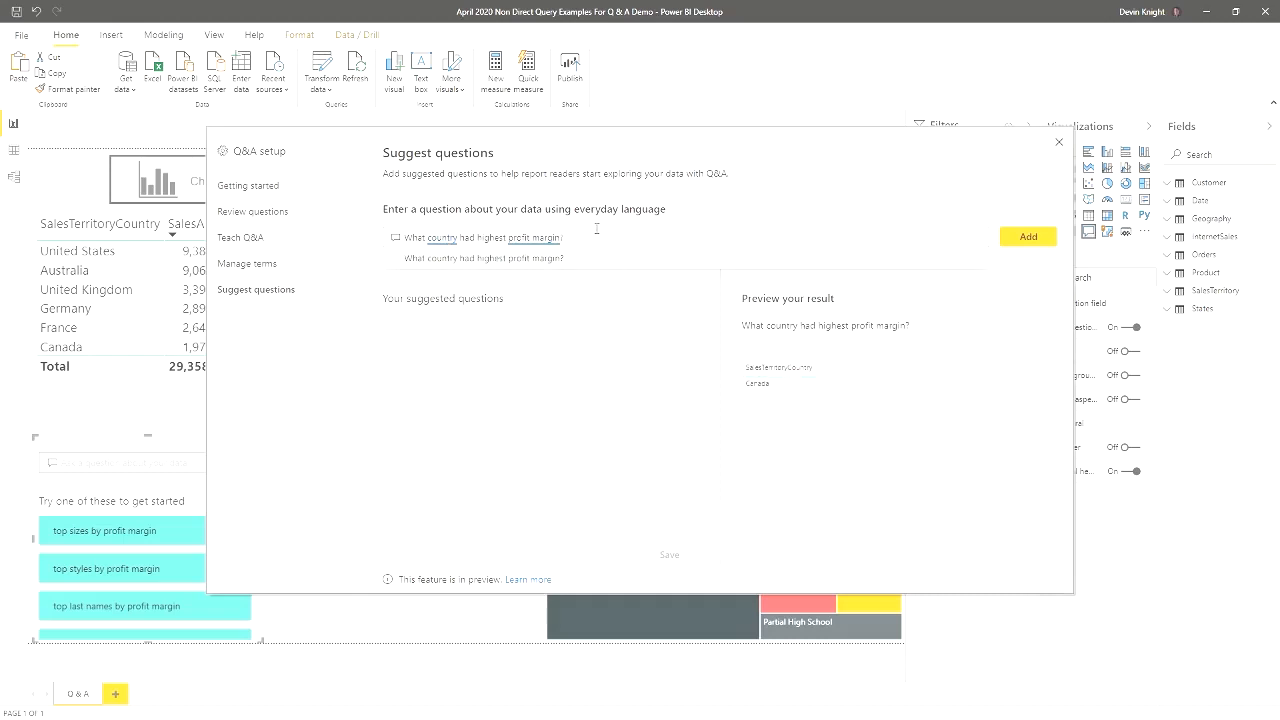
left_click(1010, 242)
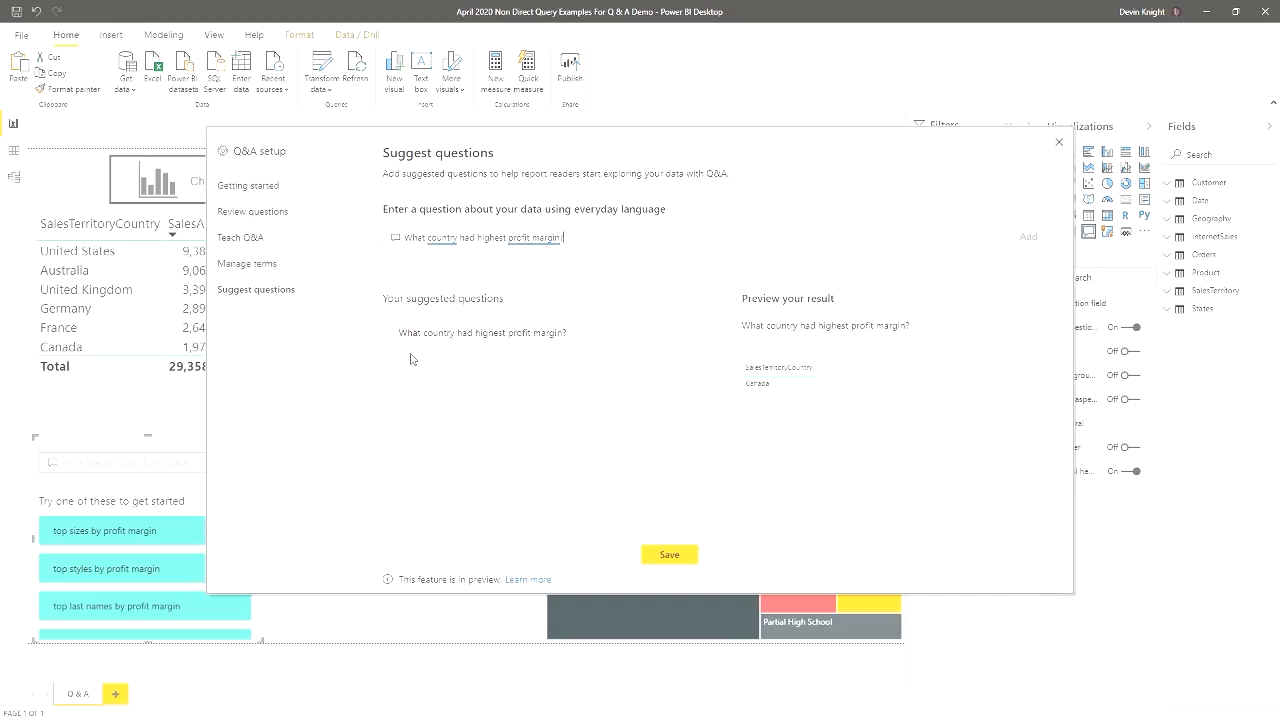
Switch to Teach Q&A, discarding the unsaved suggested question, and submit the question "What country was profitable"
left_click(250, 245)
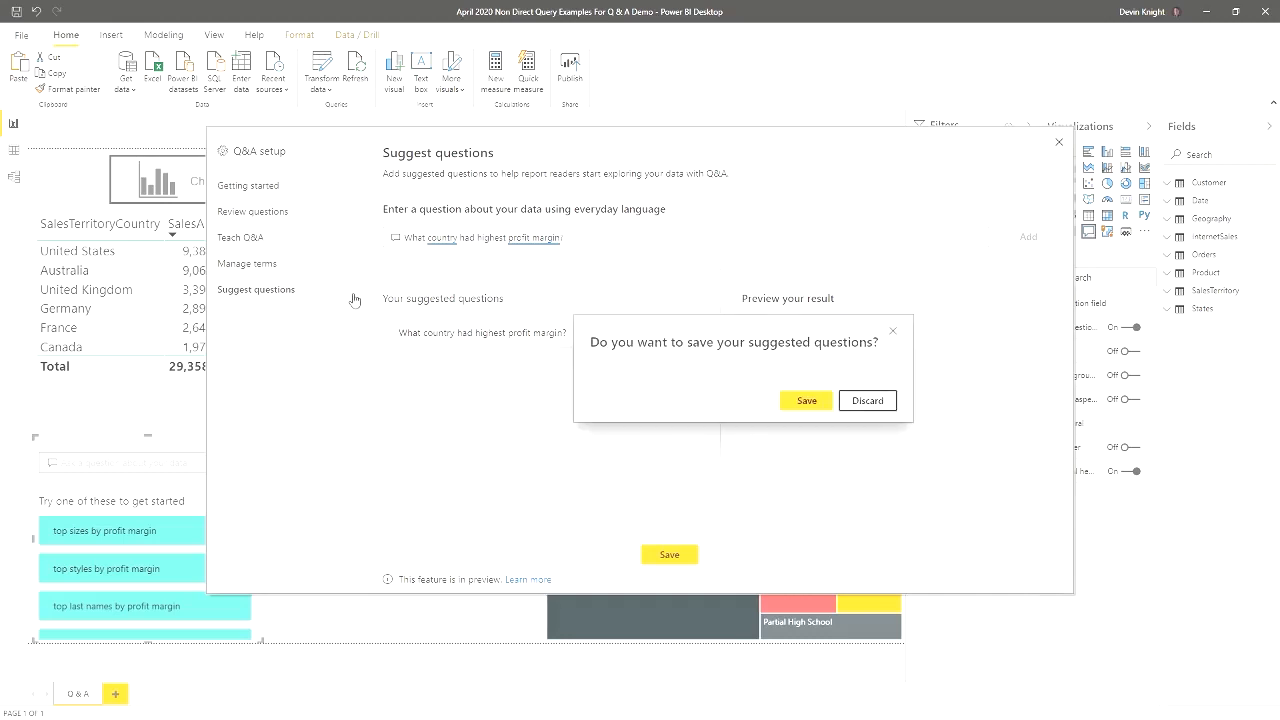
left_click(867, 405)
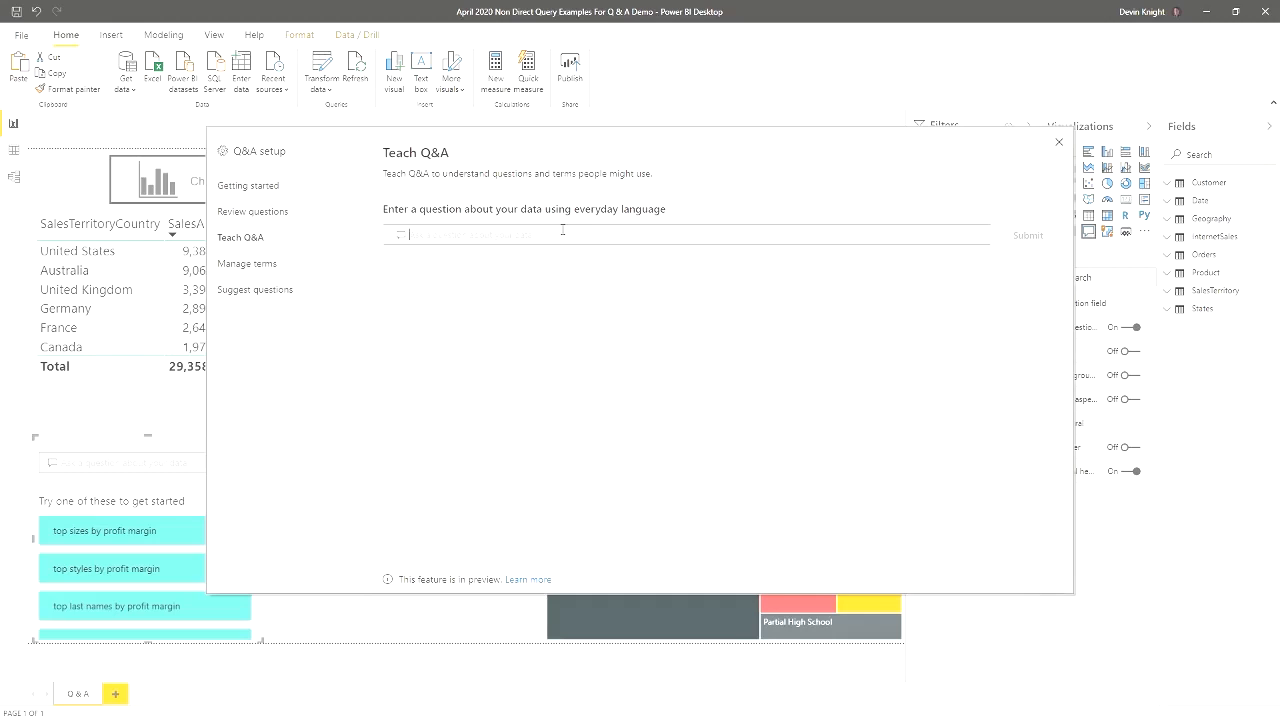
type("What country")
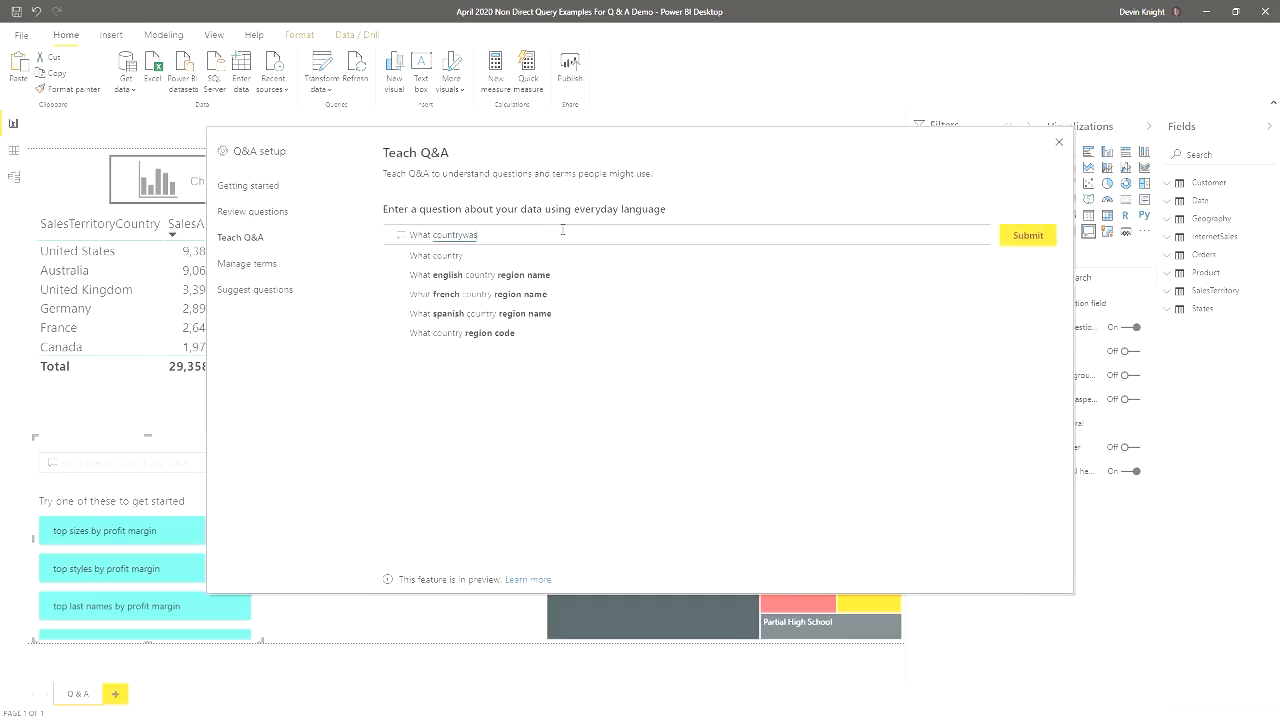
type(" was profitable")
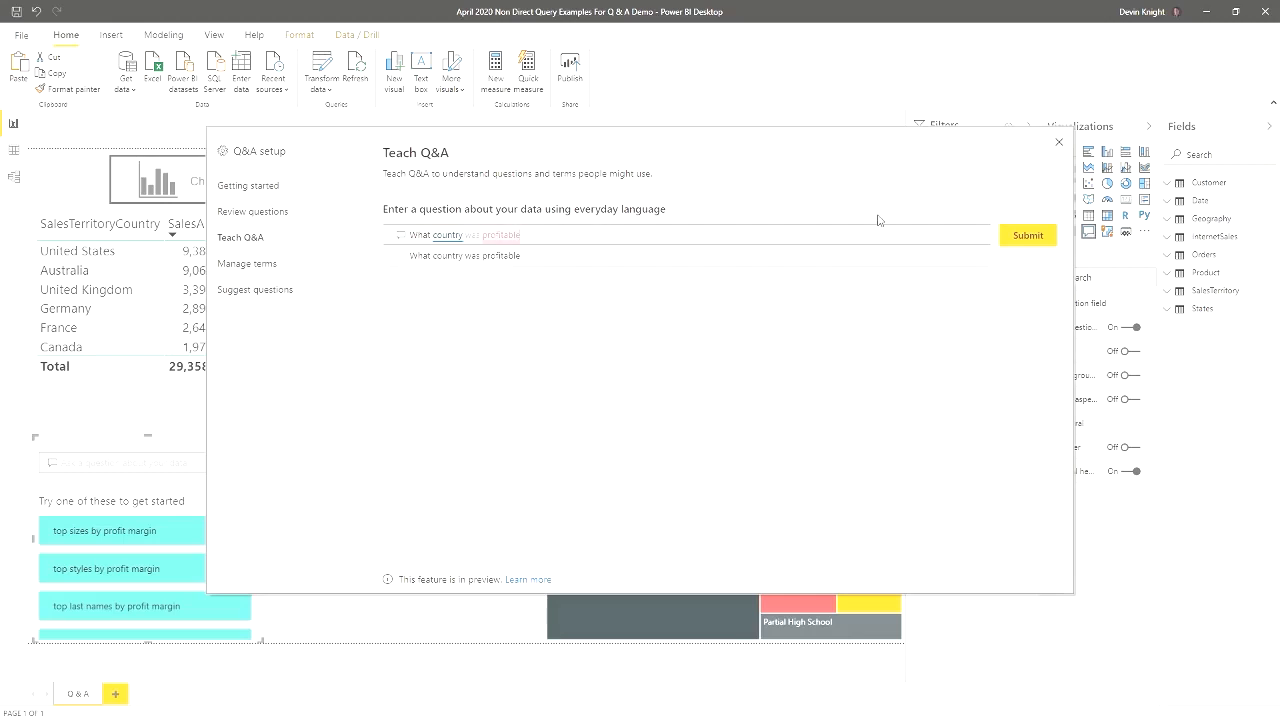
left_click(1028, 240)
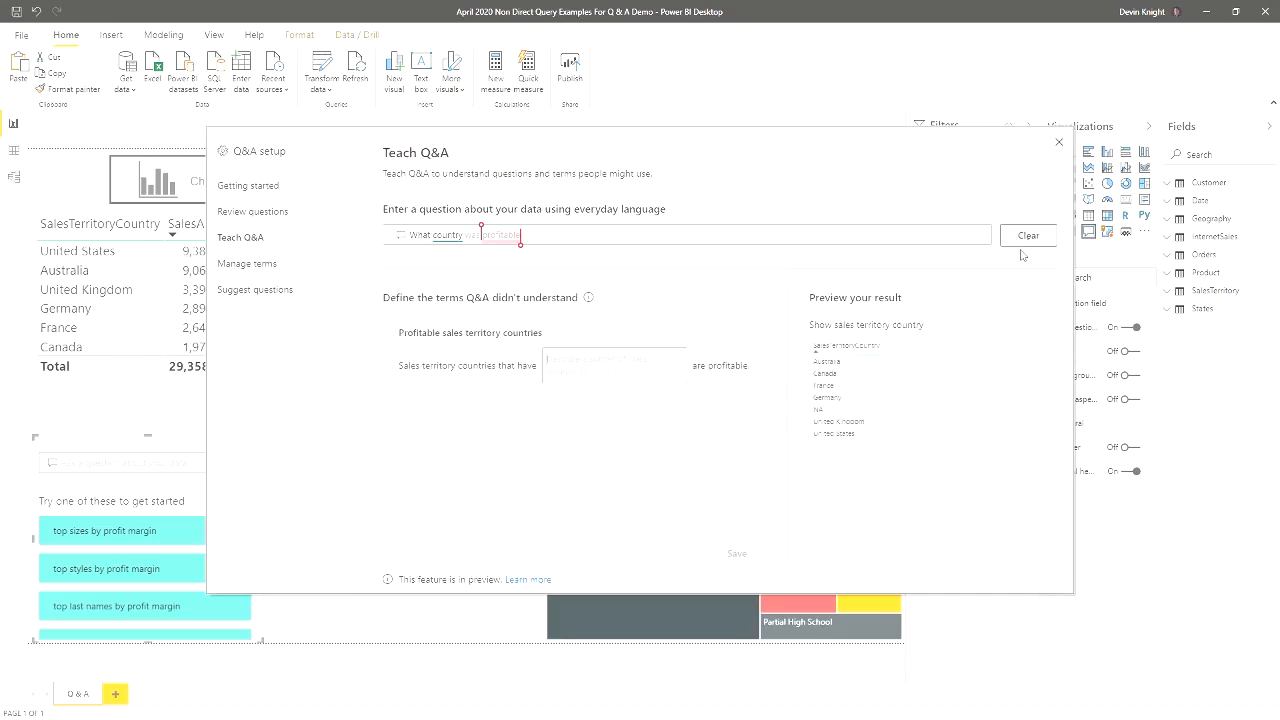
Define profitable sales territory countries as those that have sales amount > 1790.280
left_click(612, 356)
type("sales ")
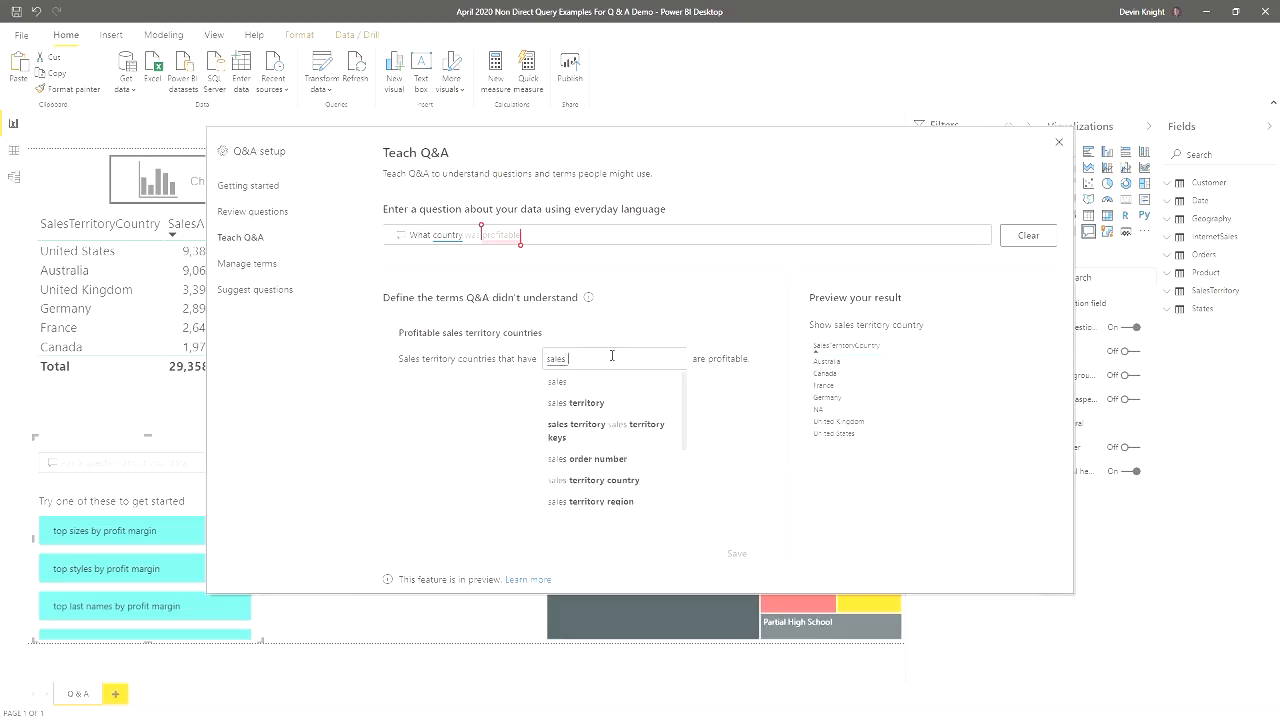
type("m")
key("BackSpace")
type("am")
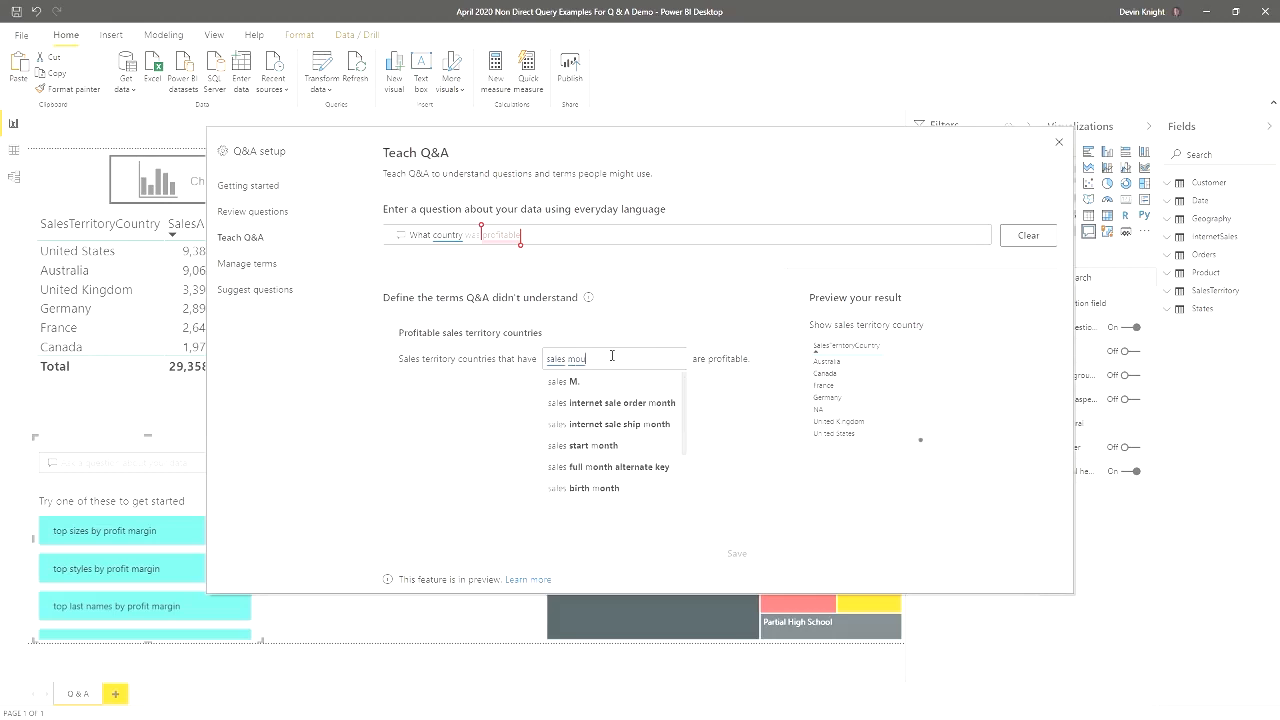
type("oun")
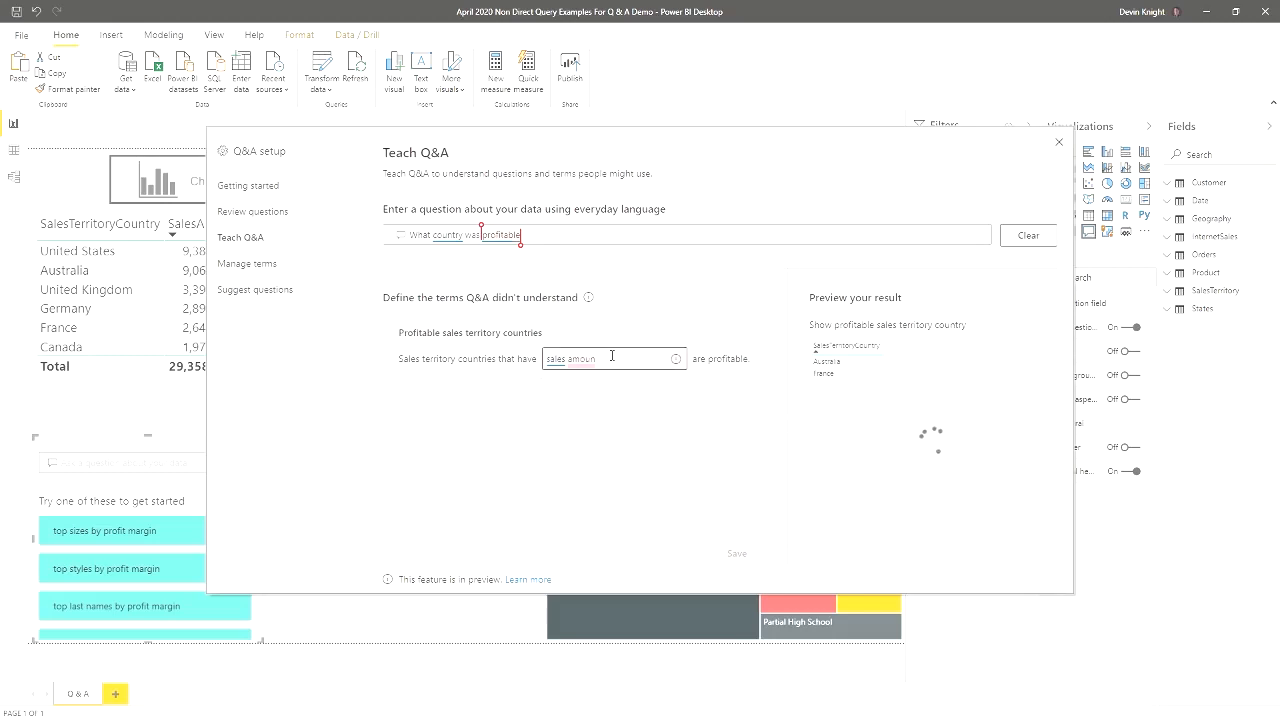
type("t")
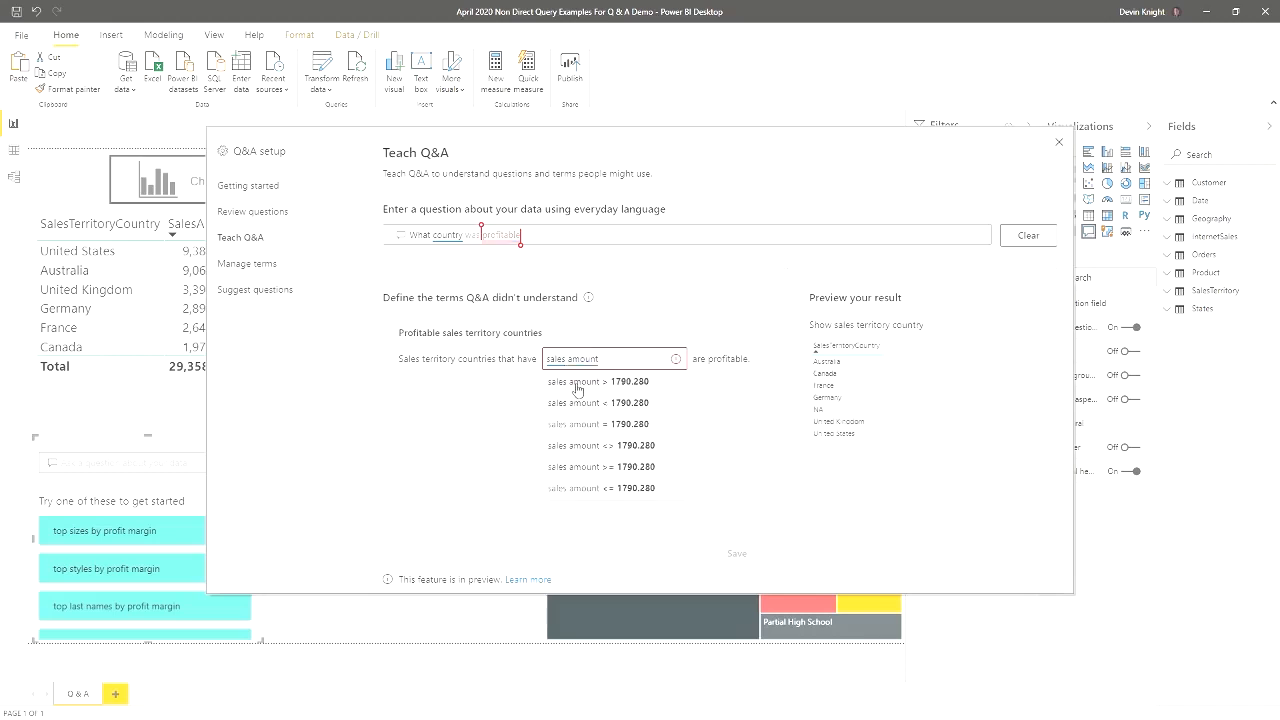
left_click(642, 384)
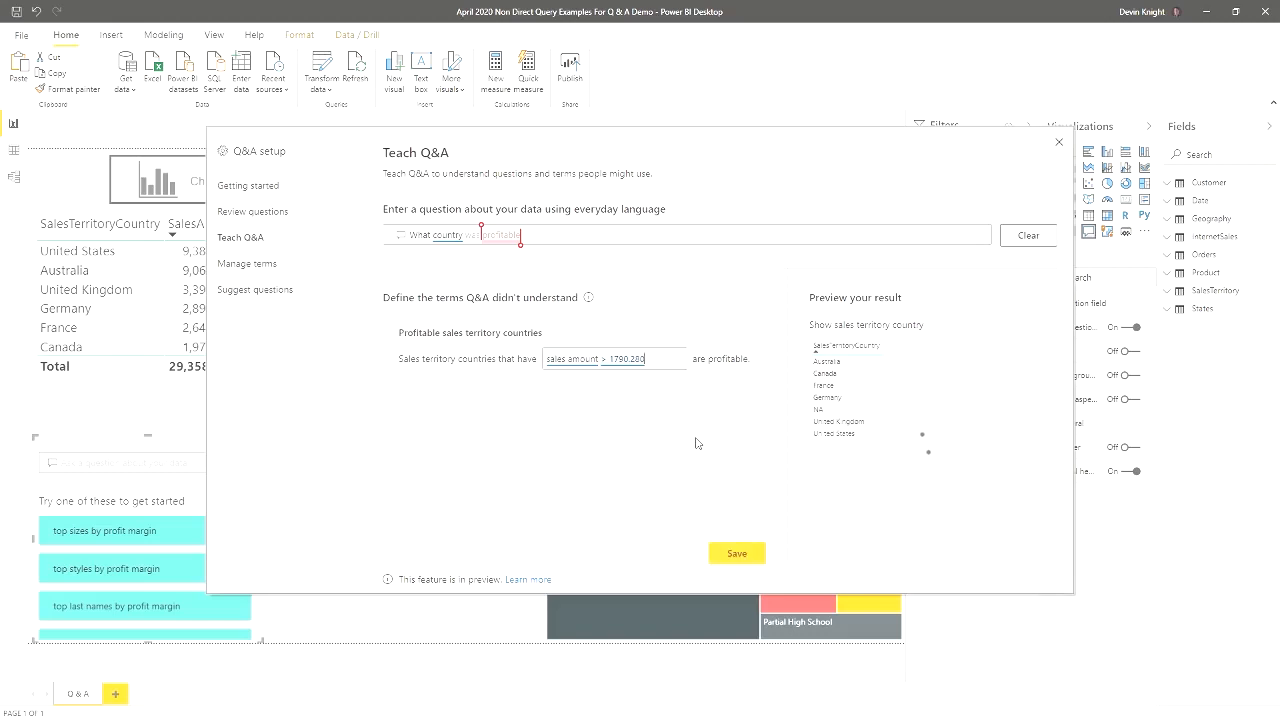